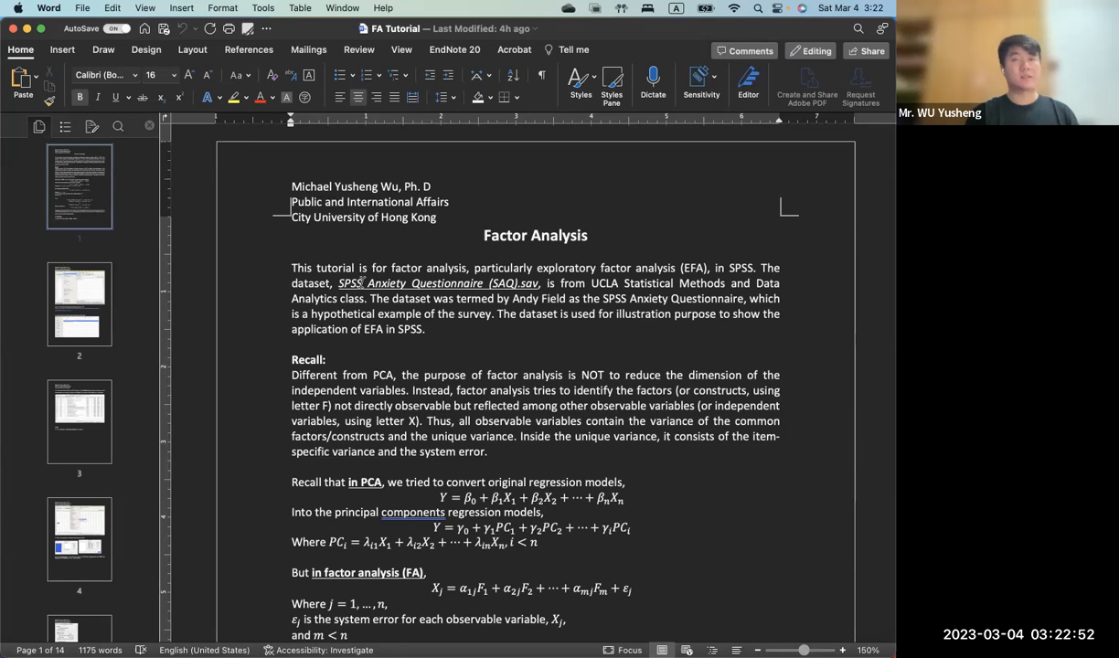
Read through the factor analysis tutorial's introduction, the PCA and FA equations, and the comparison of the two methods
scroll(362, 283, "down", 5)
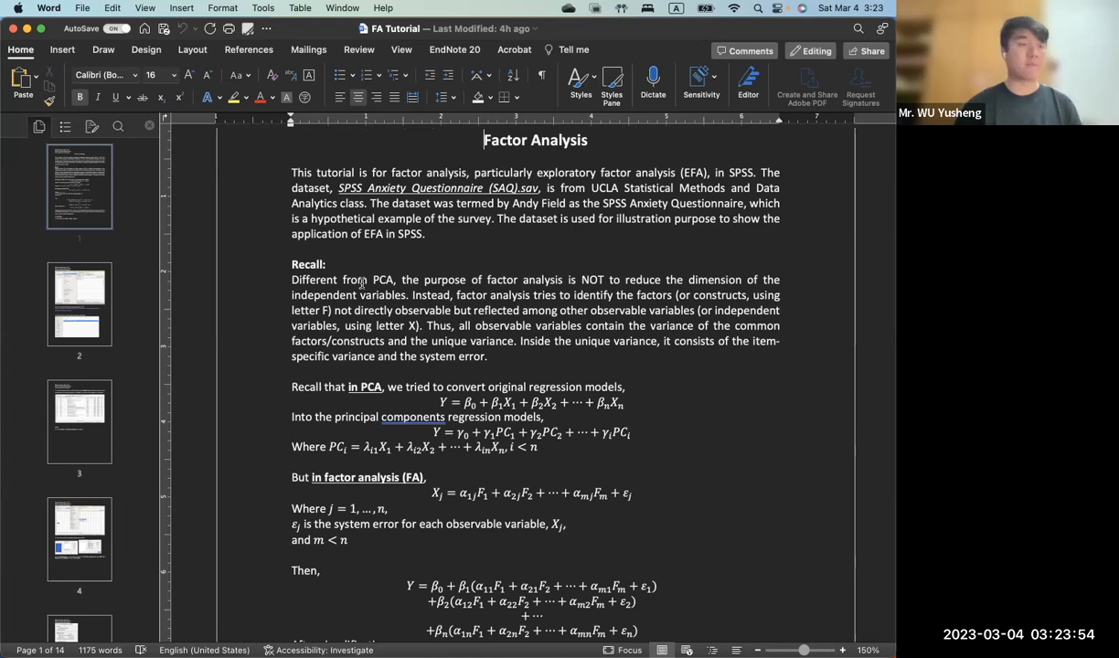
scroll(337, 319, "down", 1)
scroll(336, 319, "down", 5)
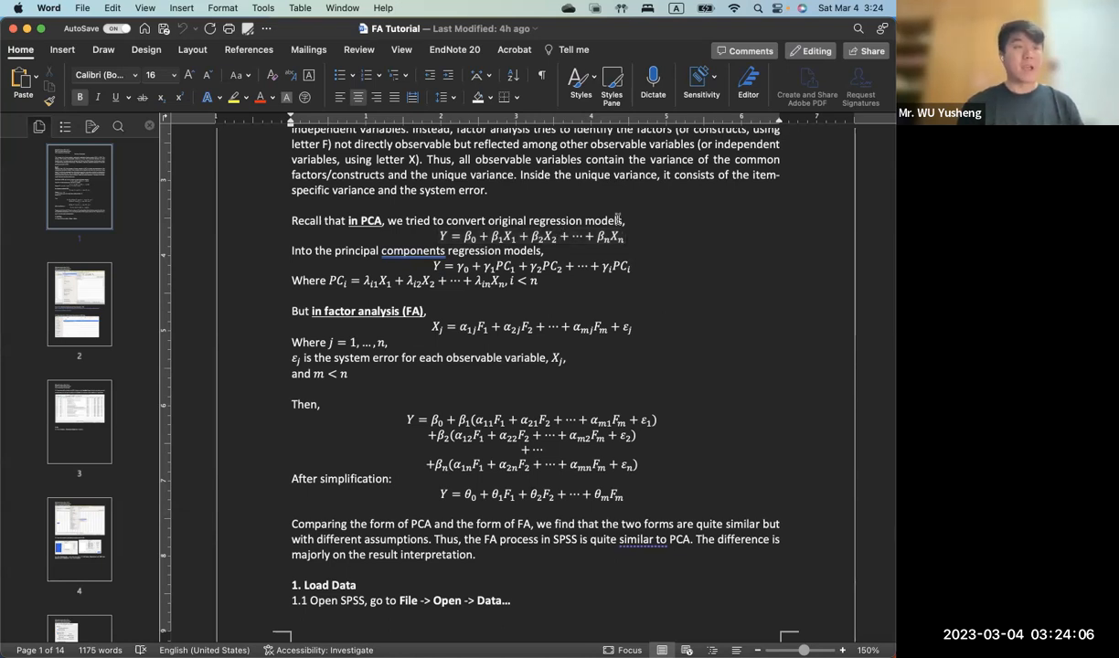
scroll(617, 219, "down", 2)
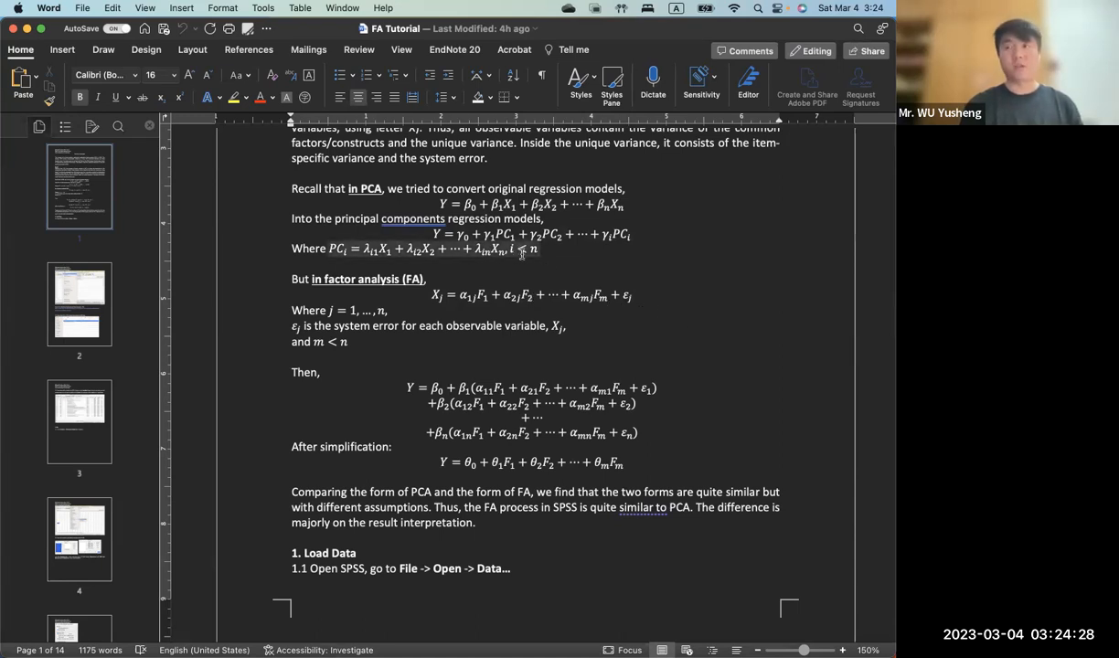
scroll(562, 288, "down", 1)
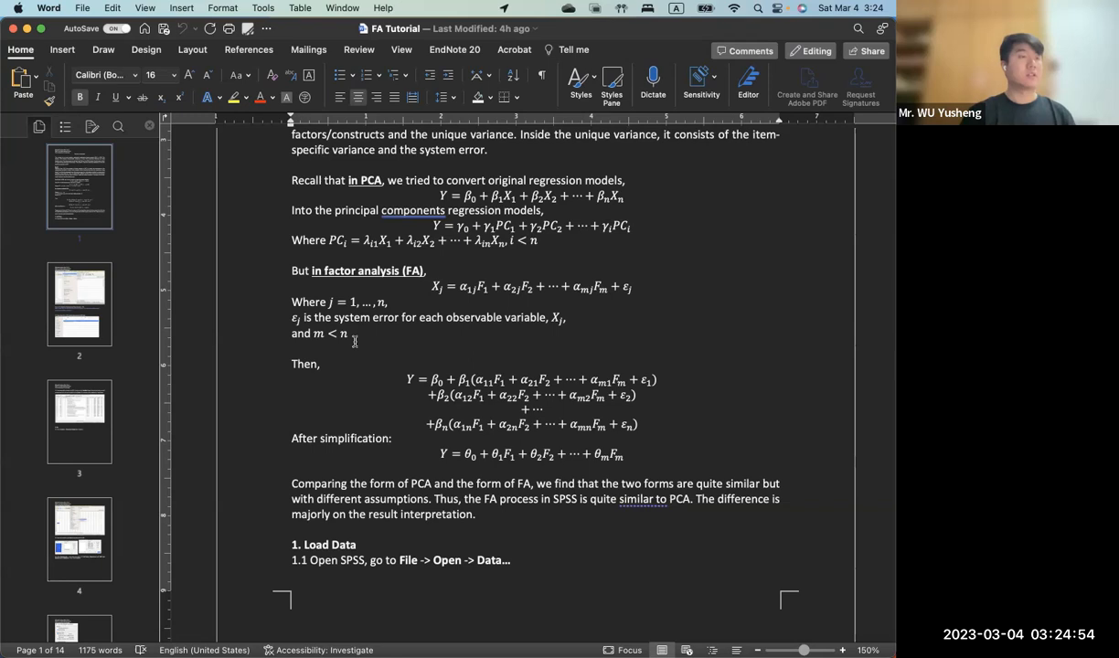
left_click(494, 422)
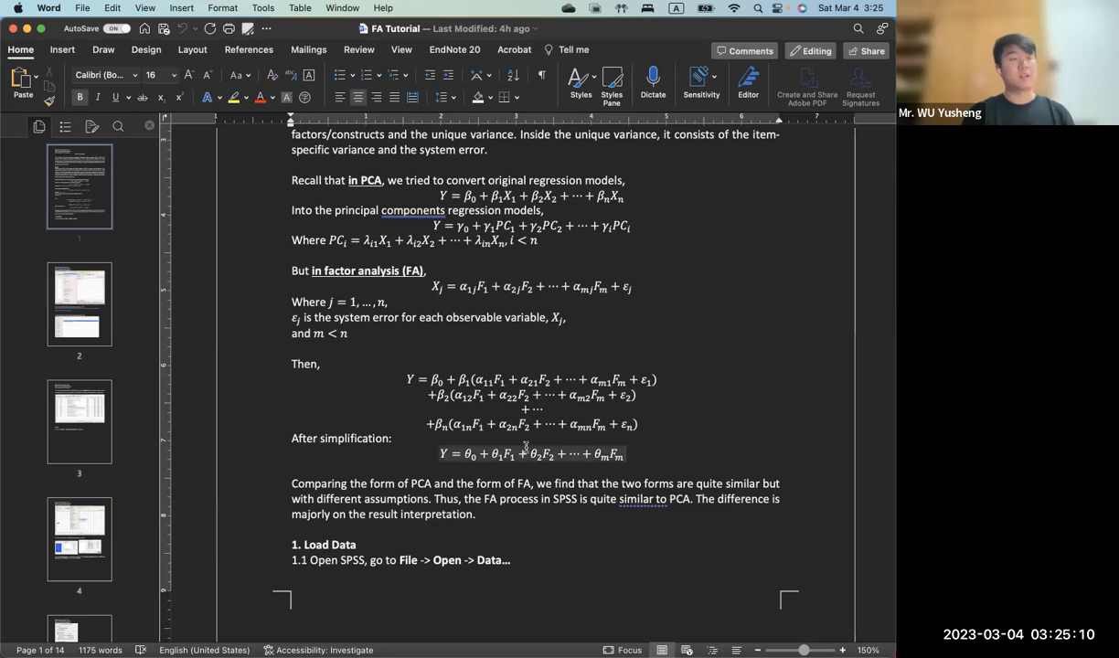
scroll(526, 445, "down", 3)
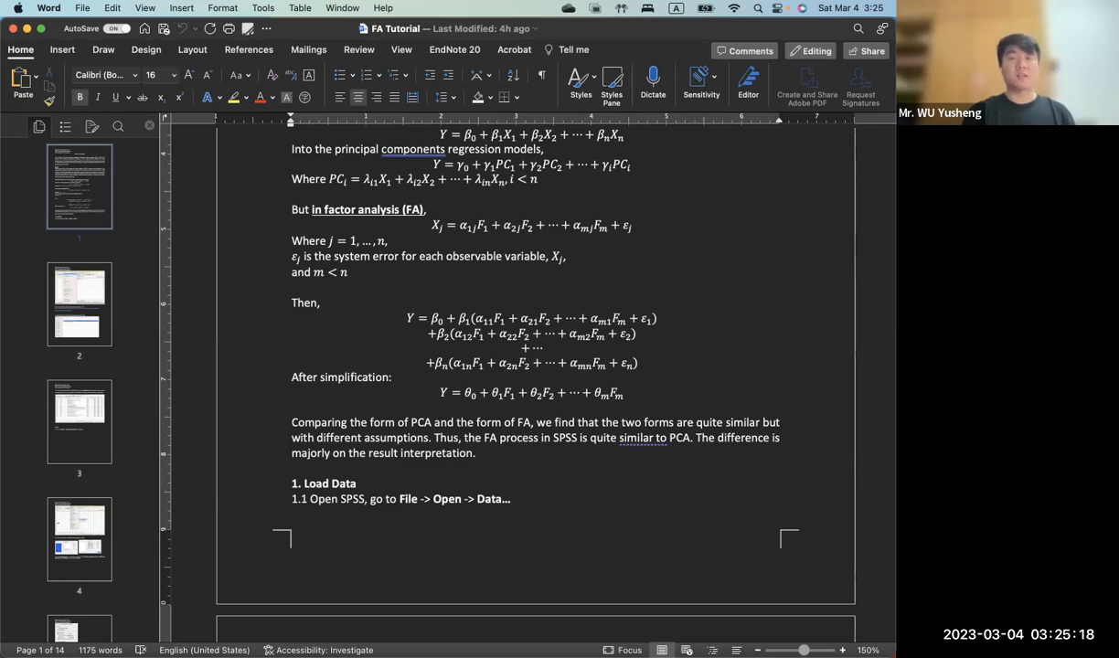
Switch to Finder and open SPSS Anxiety Questionnaire (SAQ).sav from the data folder in SPSS Statistics
key("super+Tab")
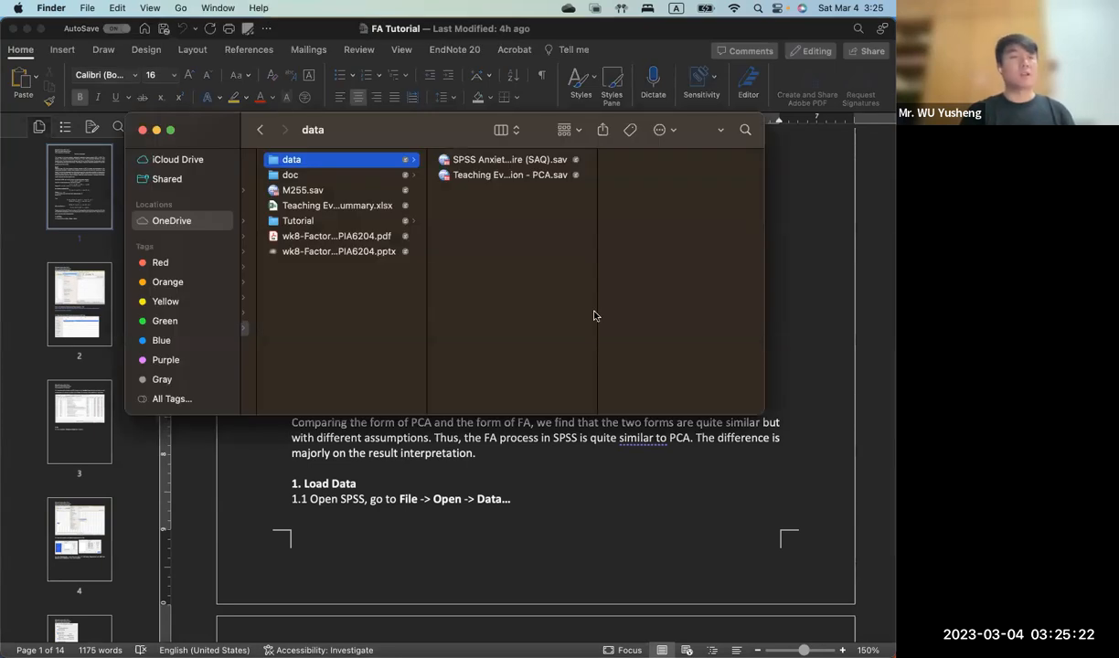
left_click(538, 159)
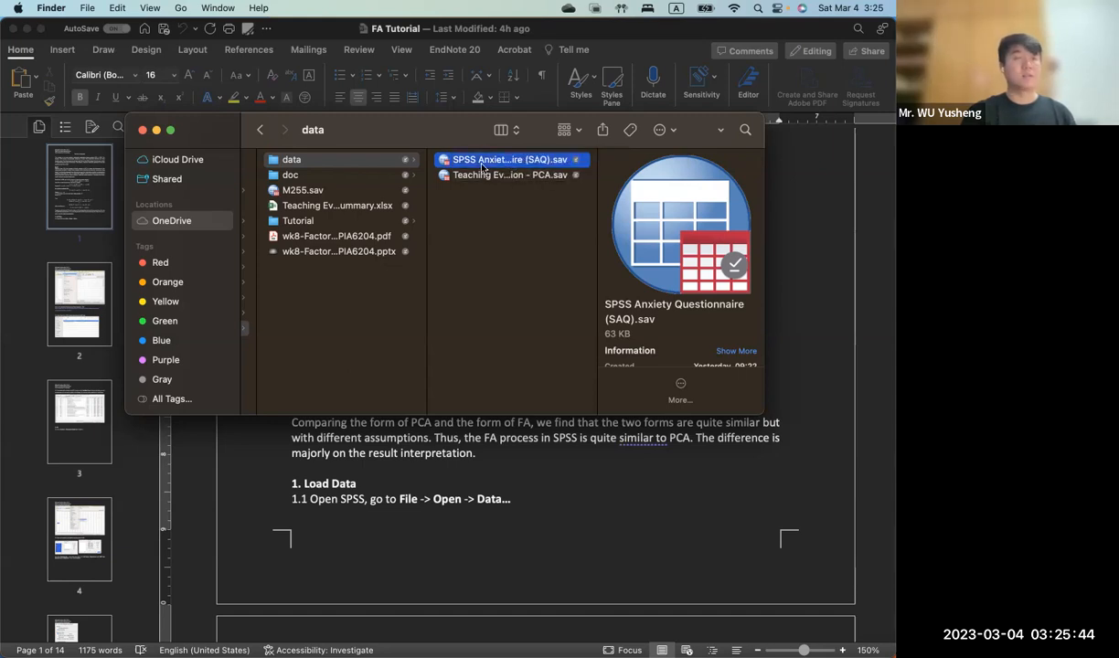
double_click(483, 161)
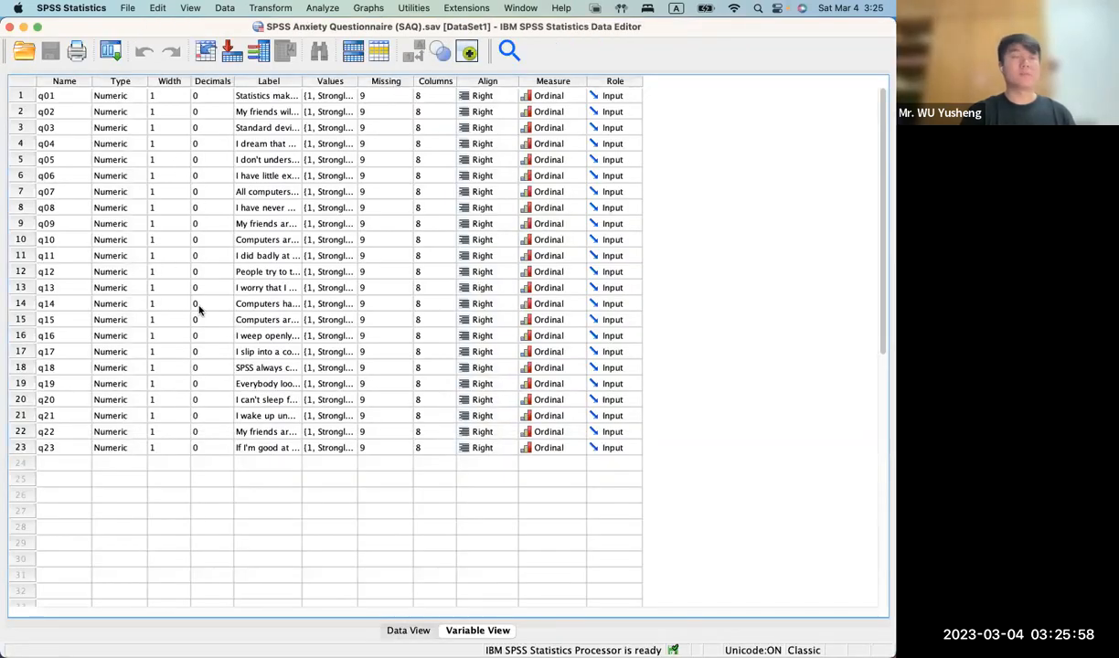
Examine the dataset's variable definitions, then look over its case values across the questionnaire variables
scroll(199, 310, "down", 3)
scroll(199, 310, "up", 3)
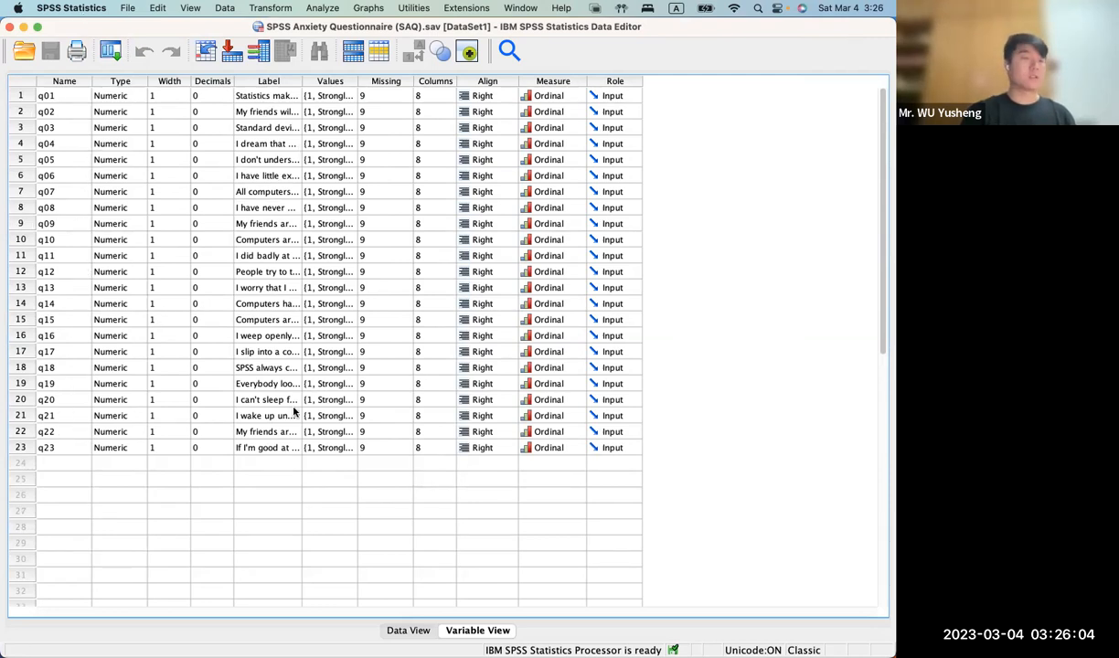
left_click(400, 631)
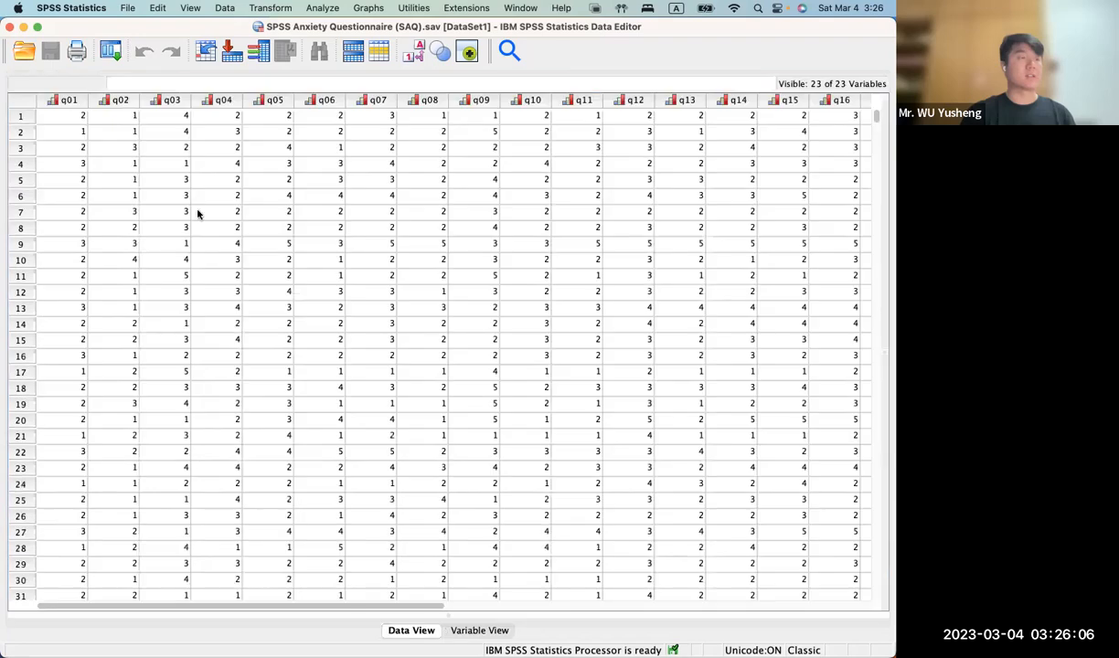
scroll(447, 275, "right", 10)
scroll(448, 275, "left", 10)
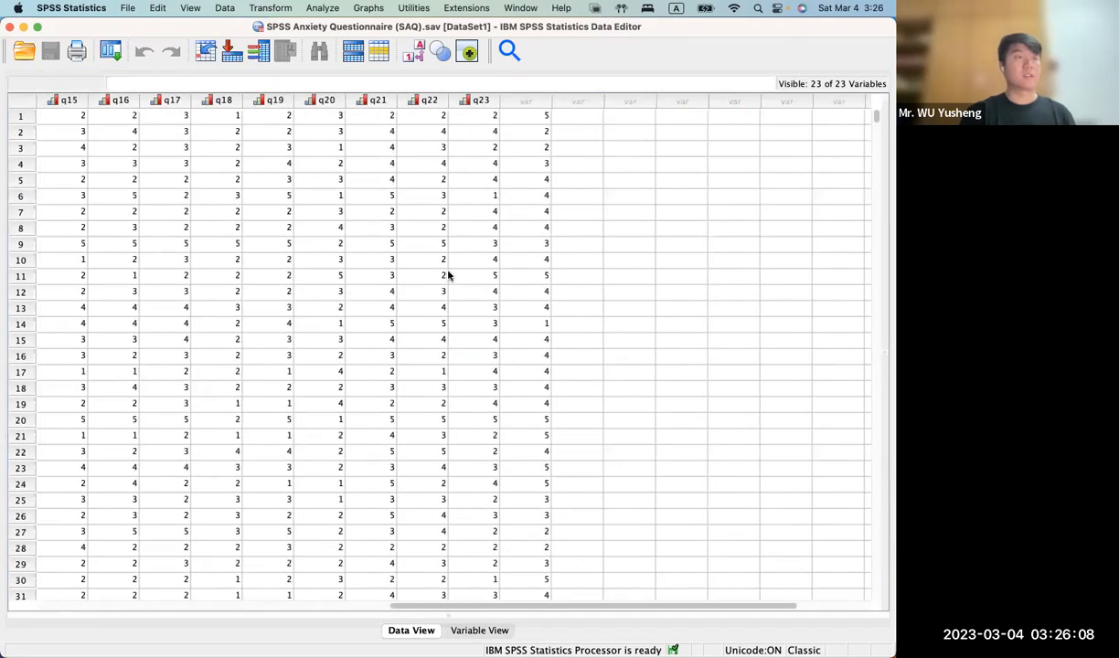
scroll(447, 276, "down", 4)
scroll(448, 275, "down", 3)
scroll(448, 275, "up", 1)
scroll(448, 275, "right", 10)
scroll(448, 275, "left", 10)
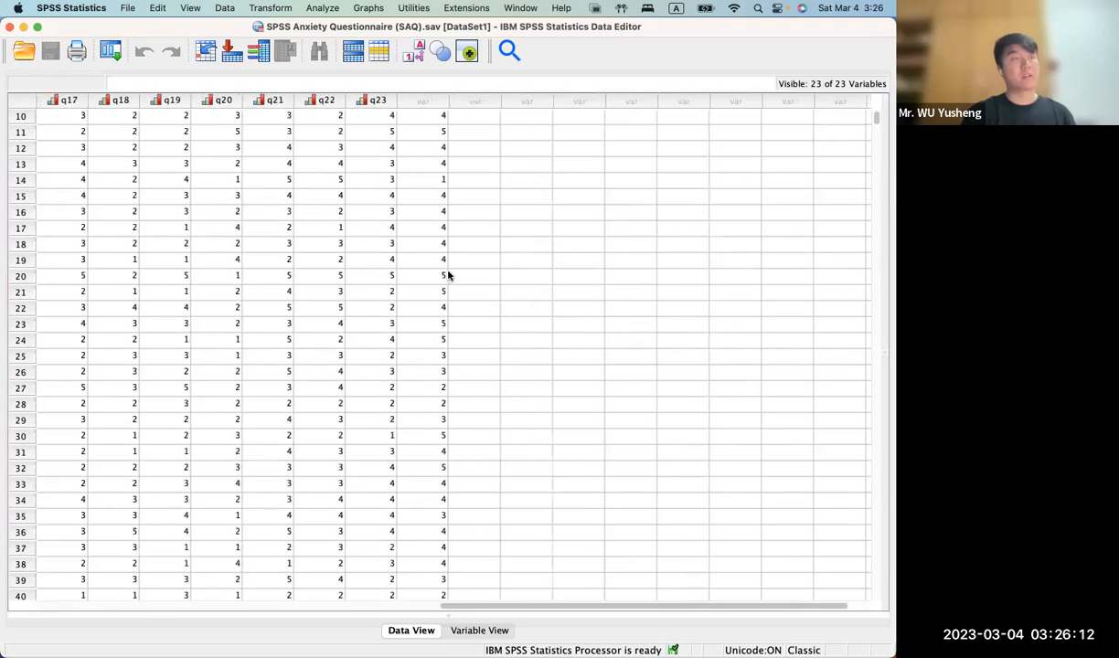
scroll(448, 276, "down", 3)
scroll(448, 275, "down", 3)
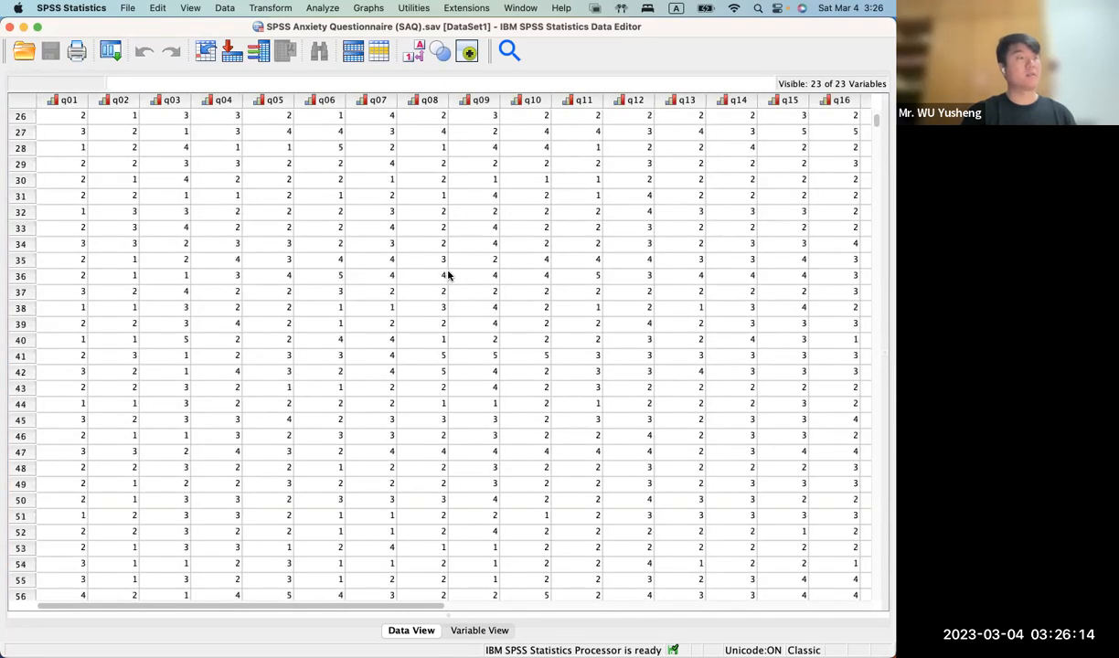
Return to the variable definitions and widen the Label column so the questionnaire statements can be read
left_click(477, 630)
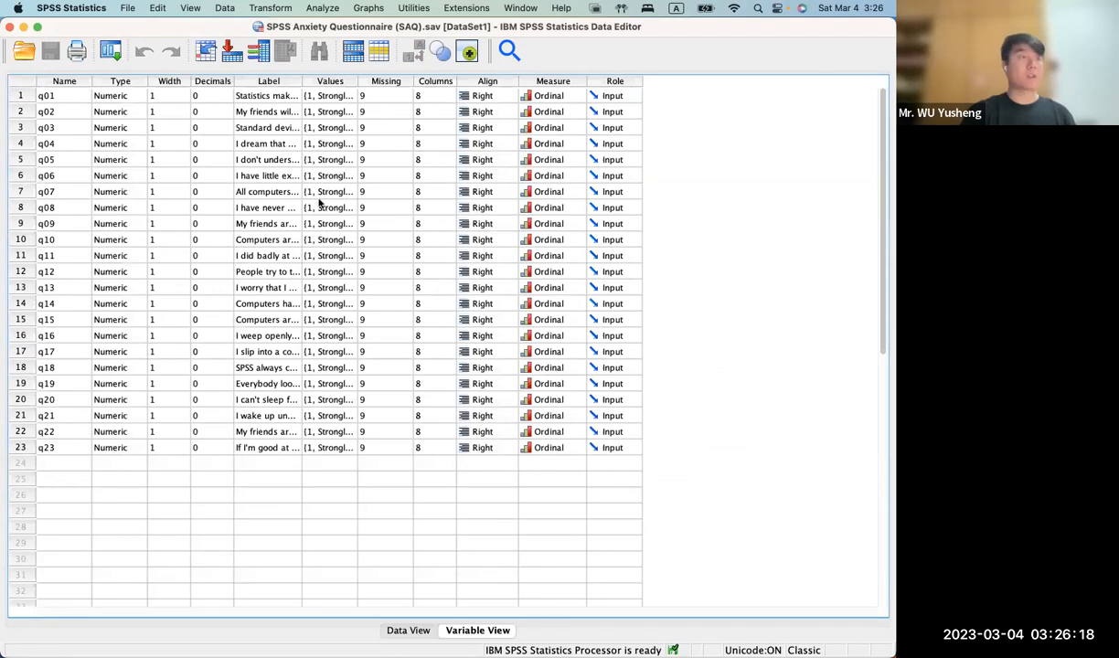
left_click_drag(300, 81, 422, 81)
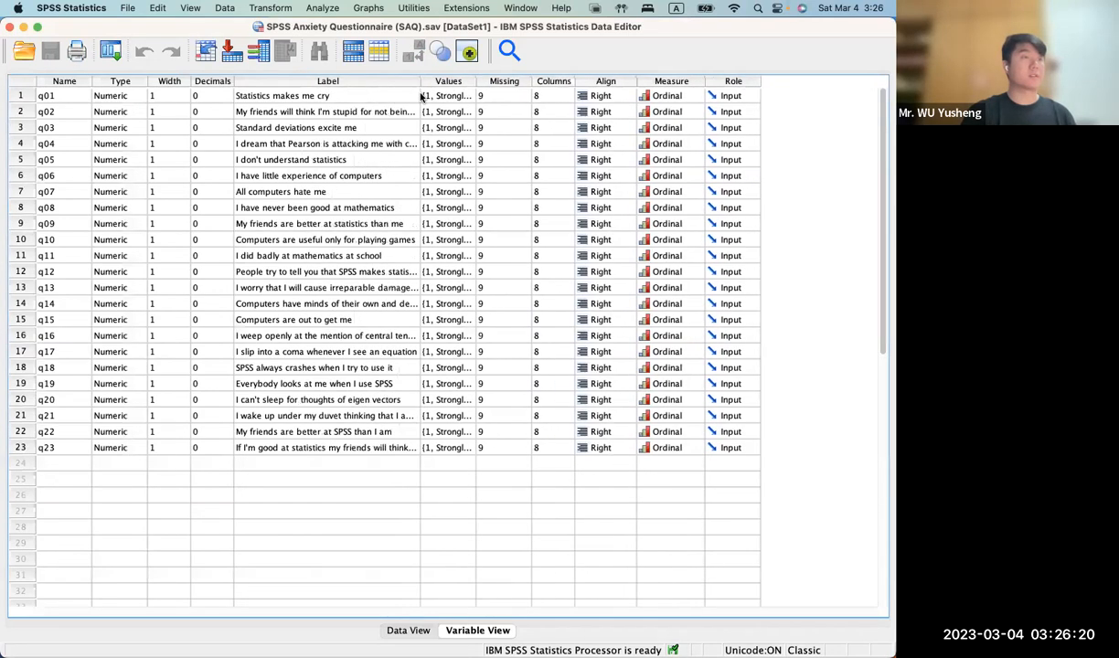
left_click_drag(513, 97, 514, 95)
Inspect the value labels defined for variable q01 and close them without making changes
left_click(540, 95)
left_click(561, 96)
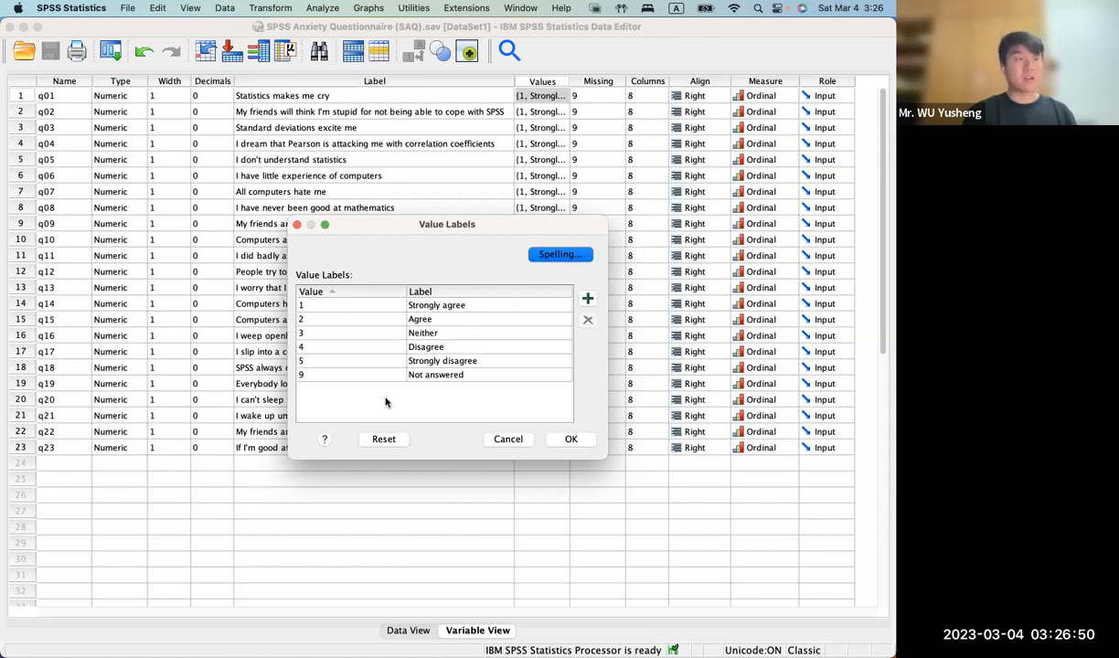
left_click(507, 438)
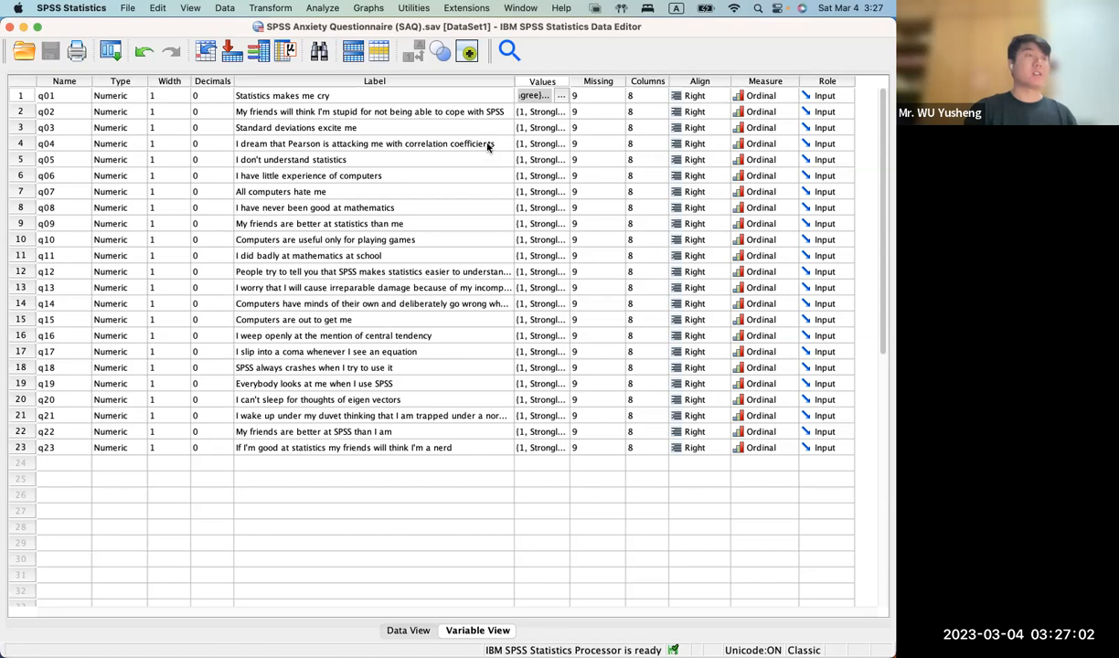
Start a Factor Analysis from Dimension Reduction, reset its settings, and add all questionnaire items as analysis variables
left_click(329, 8)
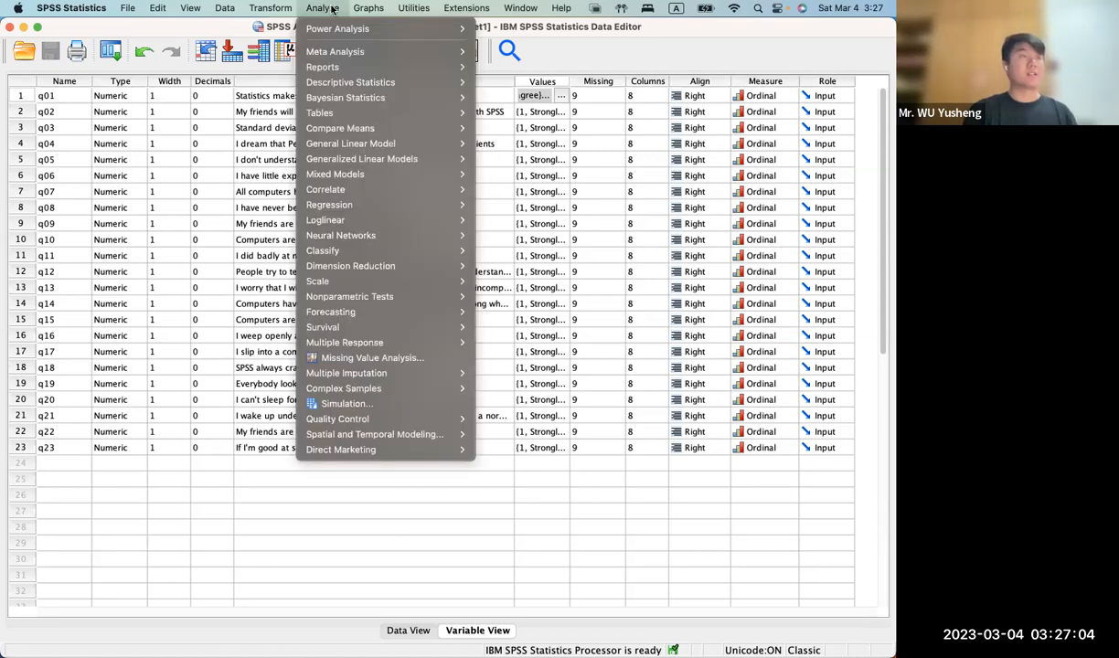
mouse_move(353, 266)
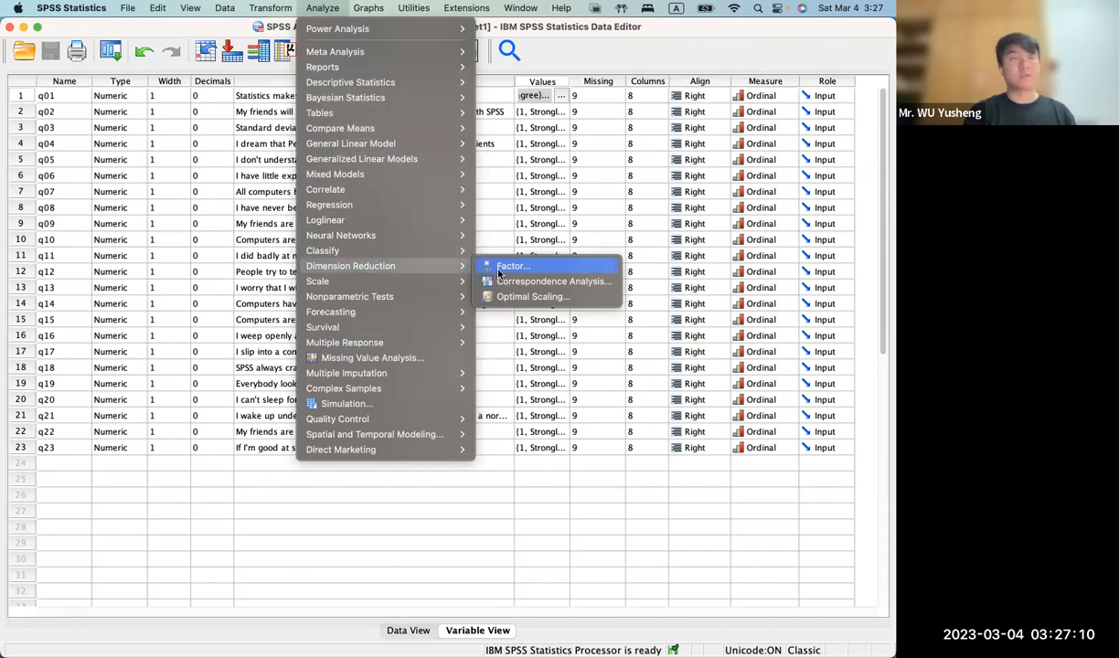
left_click(499, 273)
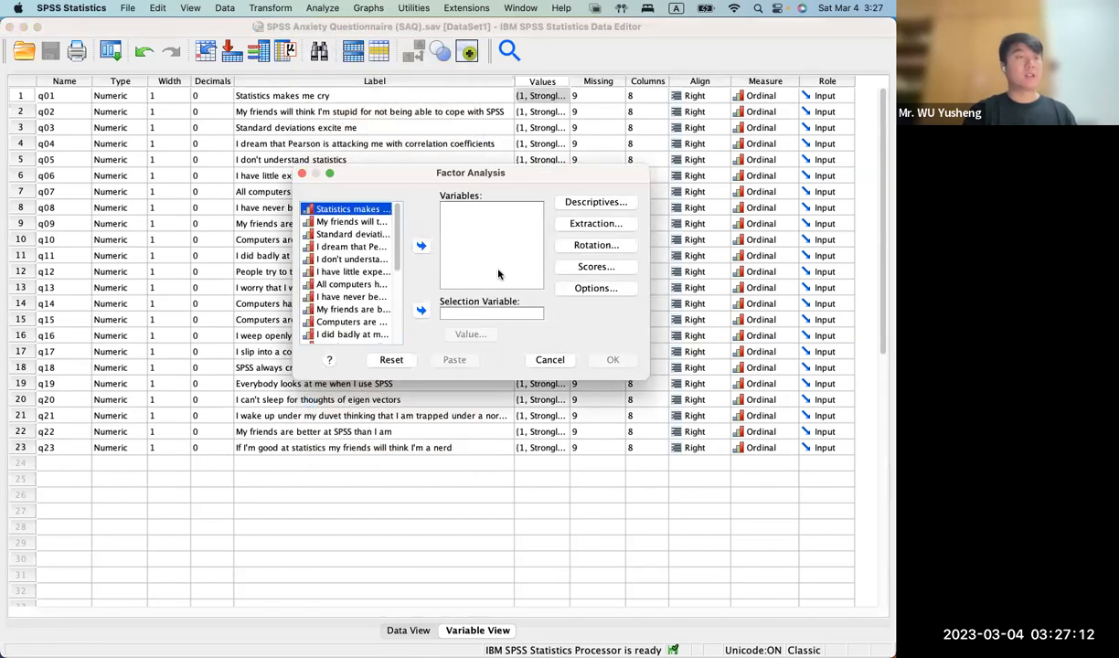
scroll(379, 243, "down", 5)
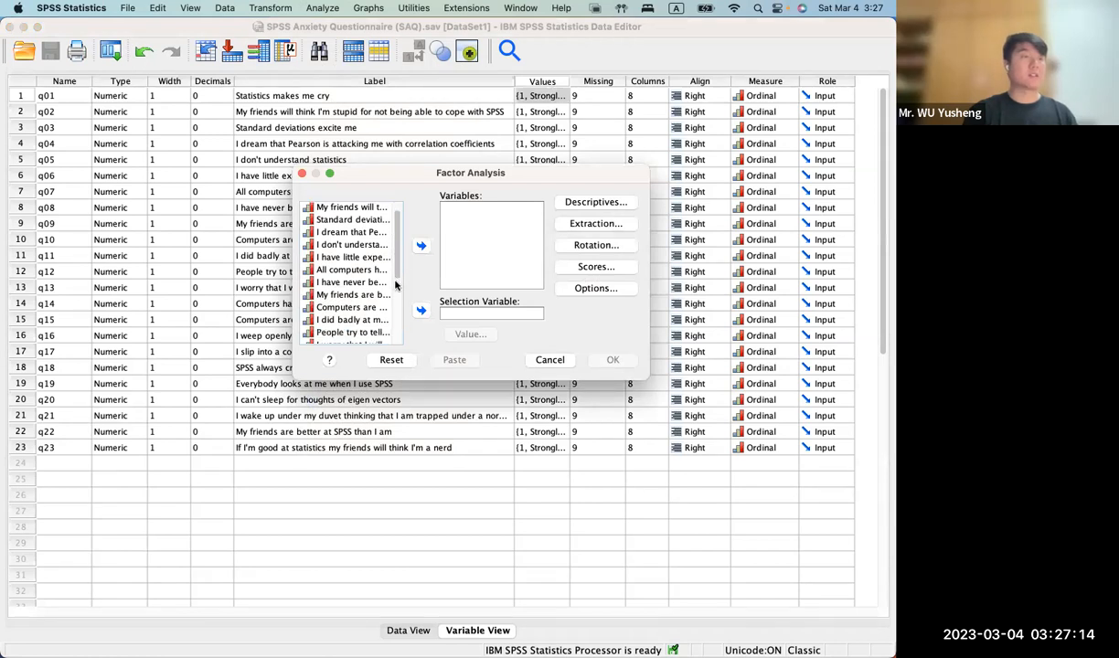
left_click(391, 361)
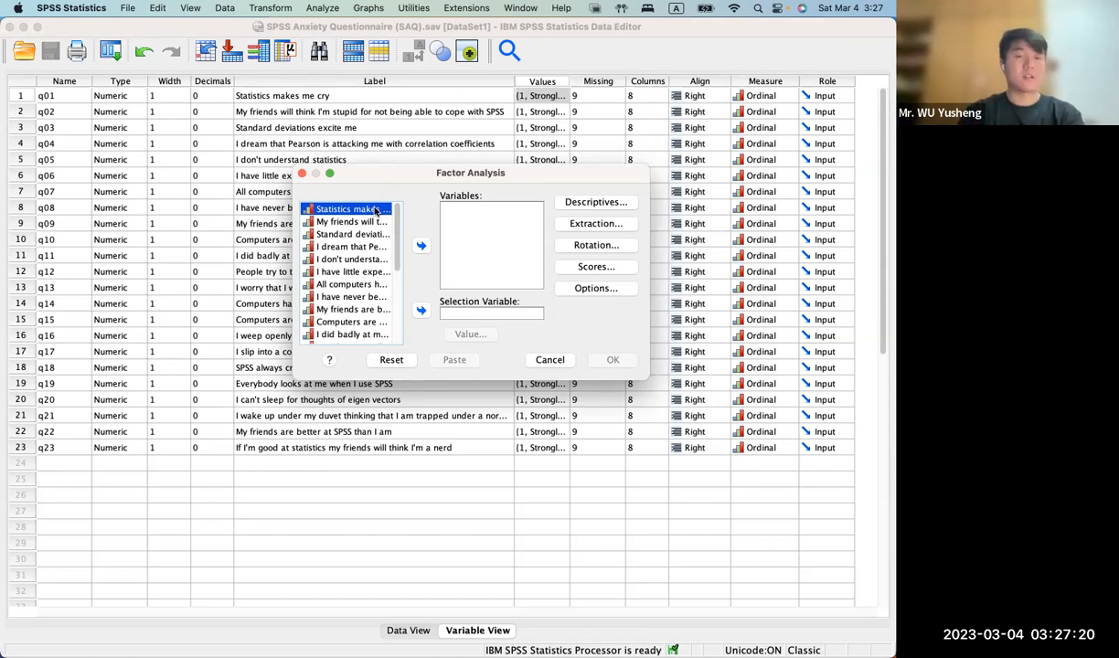
key("super+a")
left_click(420, 244)
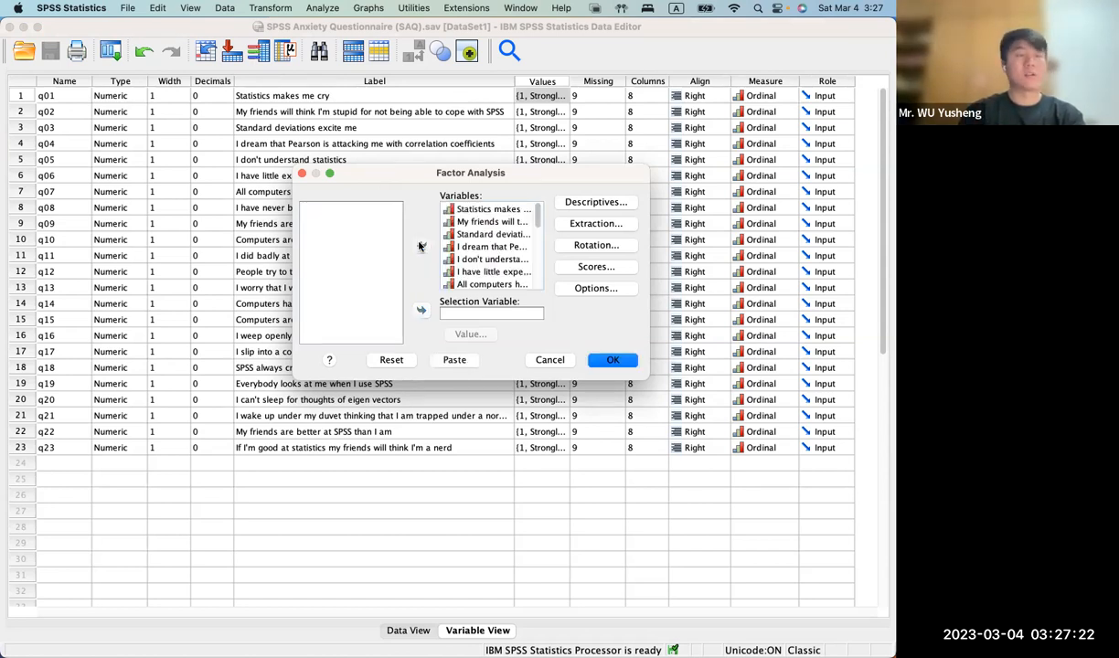
Enable Coefficients, Reproduced, and KMO and Bartlett's test of sphericity in the factor analysis descriptives
left_click(593, 202)
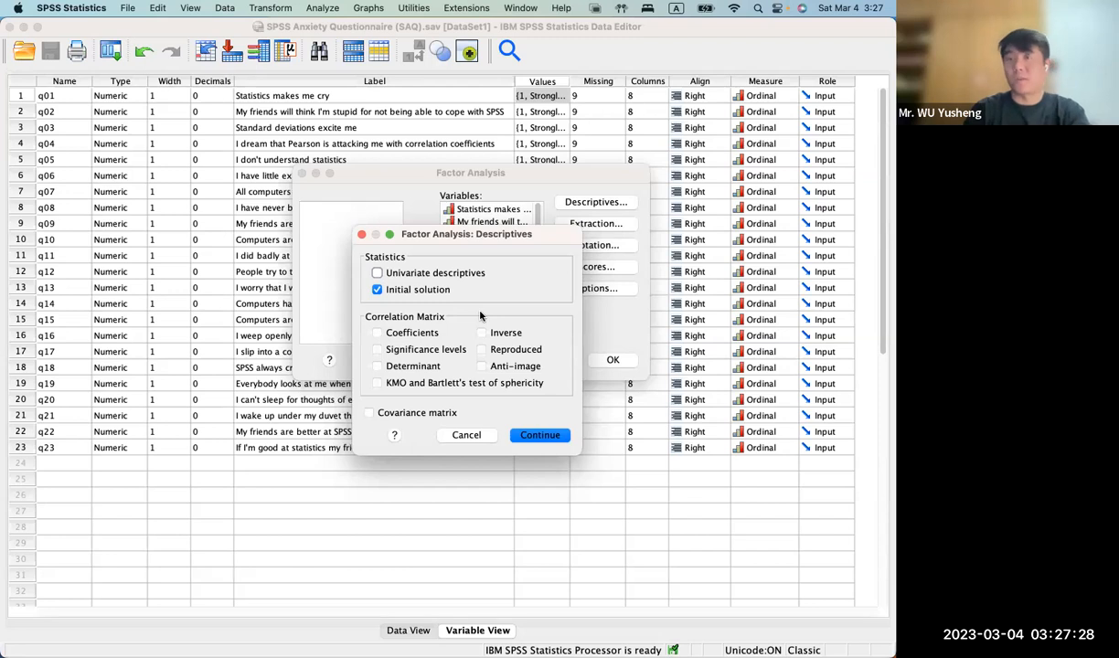
left_click(435, 335)
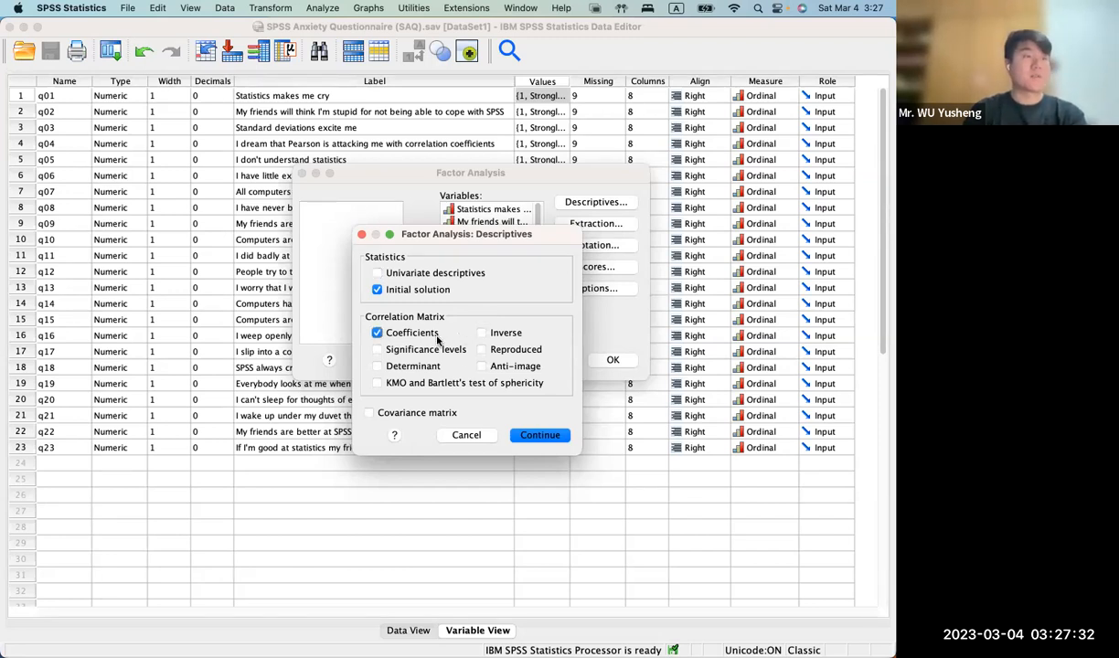
left_click(508, 350)
left_click(494, 384)
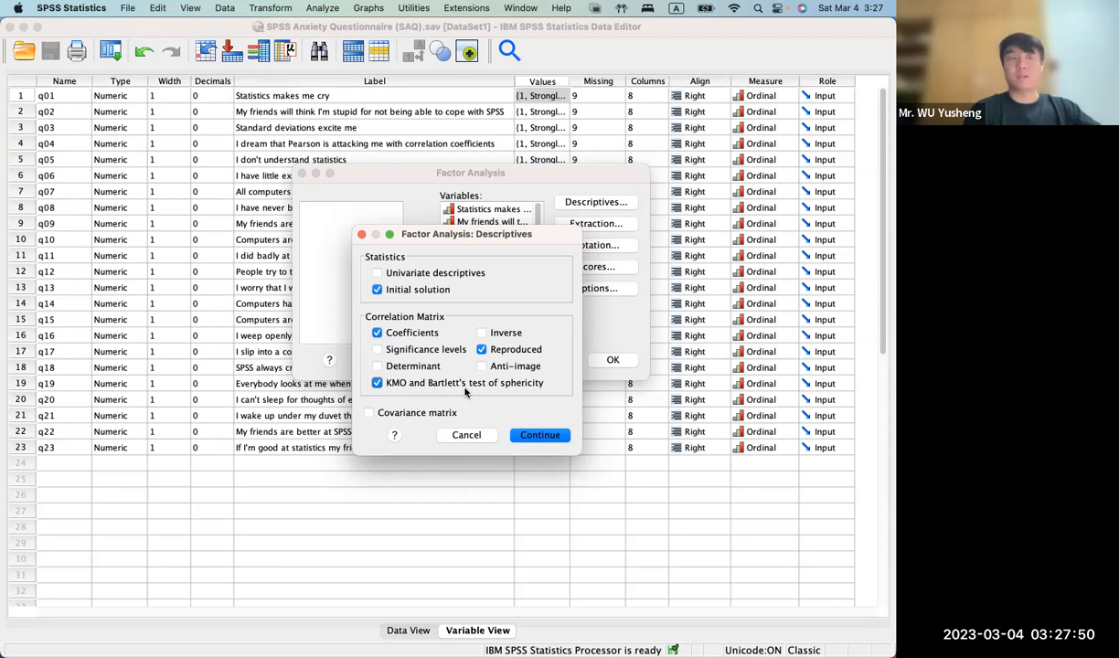
left_click(538, 435)
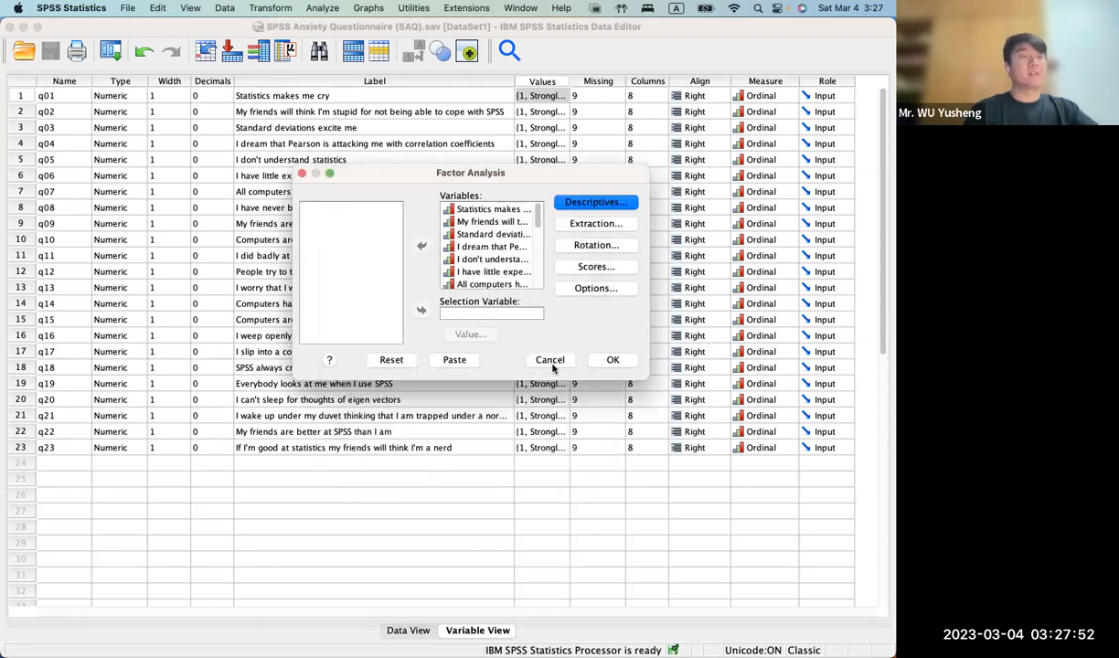
Configure the extraction with Principal axis factoring, a scree plot, and 100 maximum iterations for convergence
left_click(595, 220)
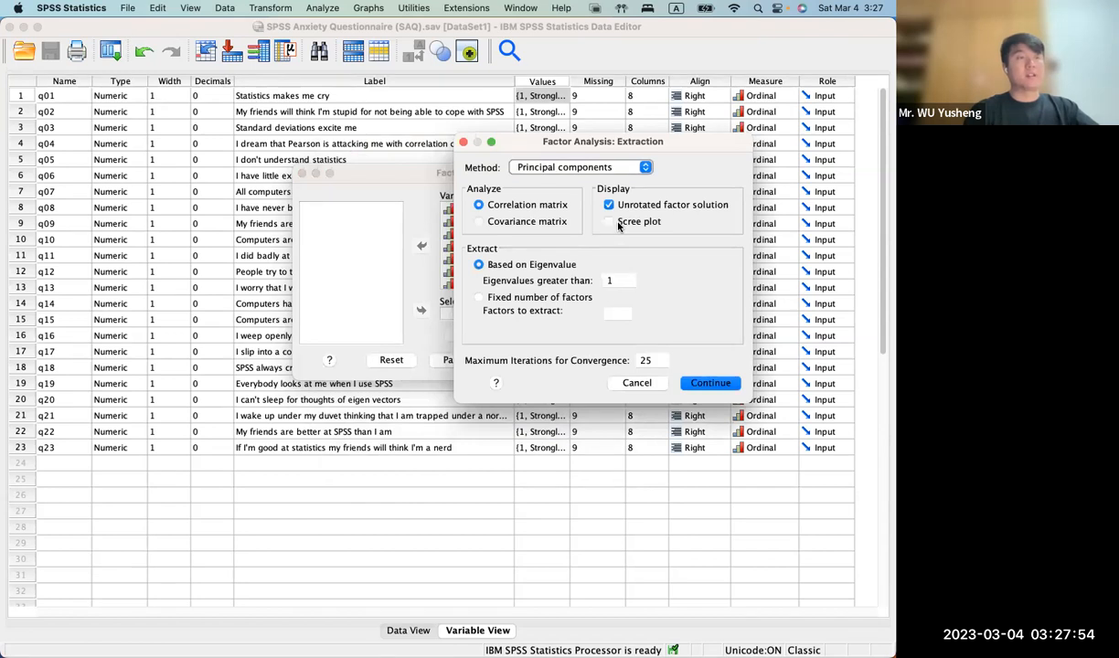
left_click(625, 224)
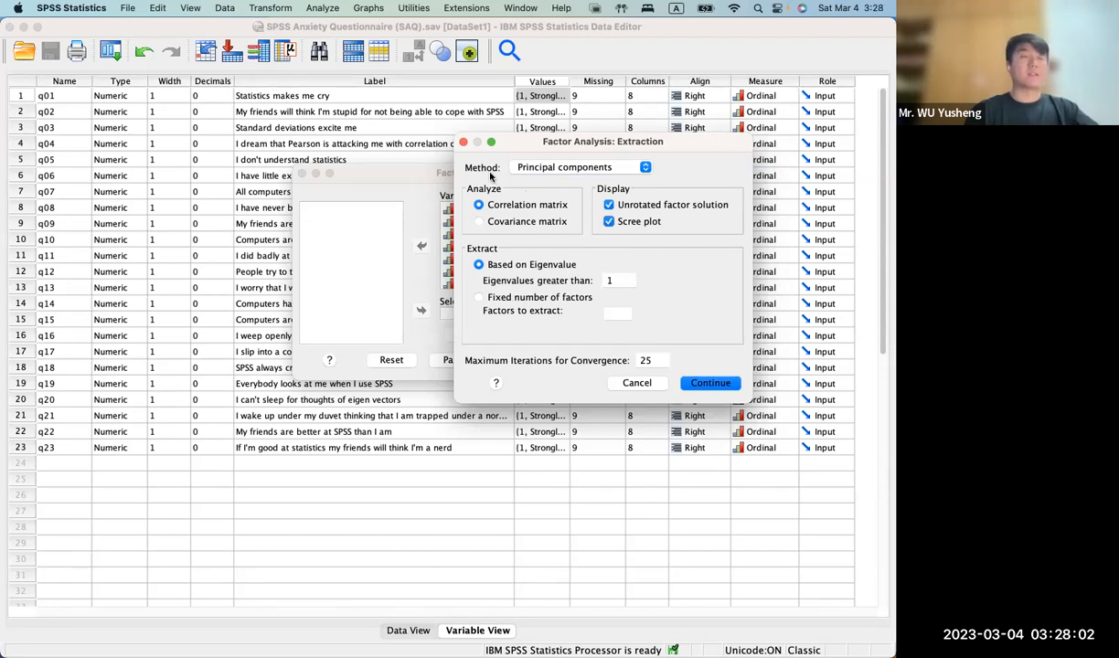
left_click(574, 169)
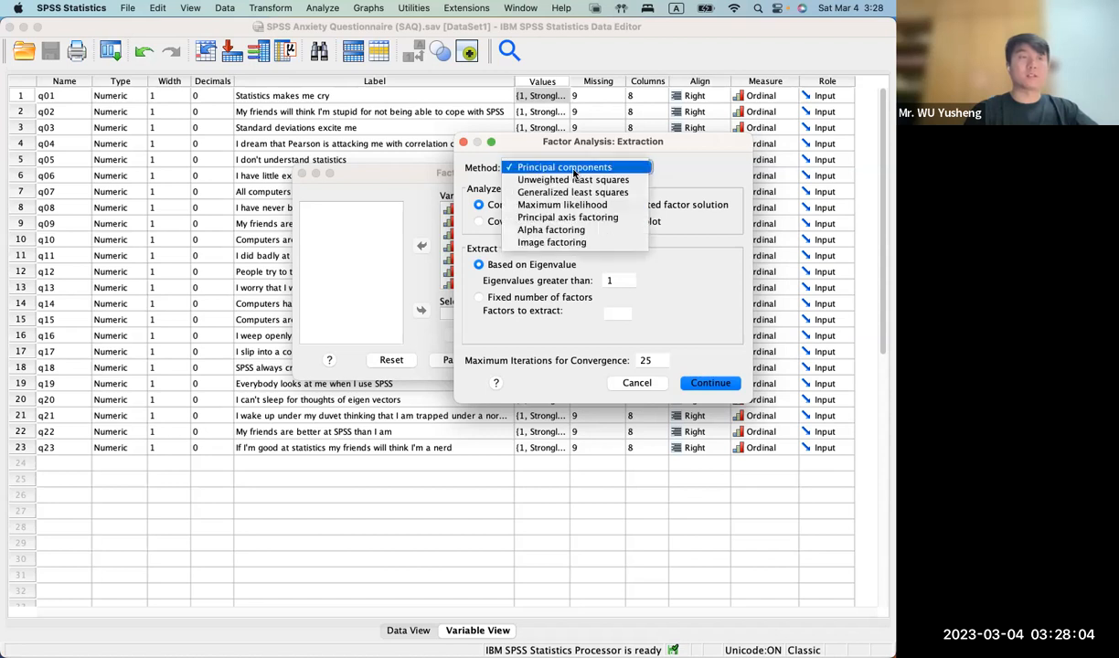
left_click(551, 219)
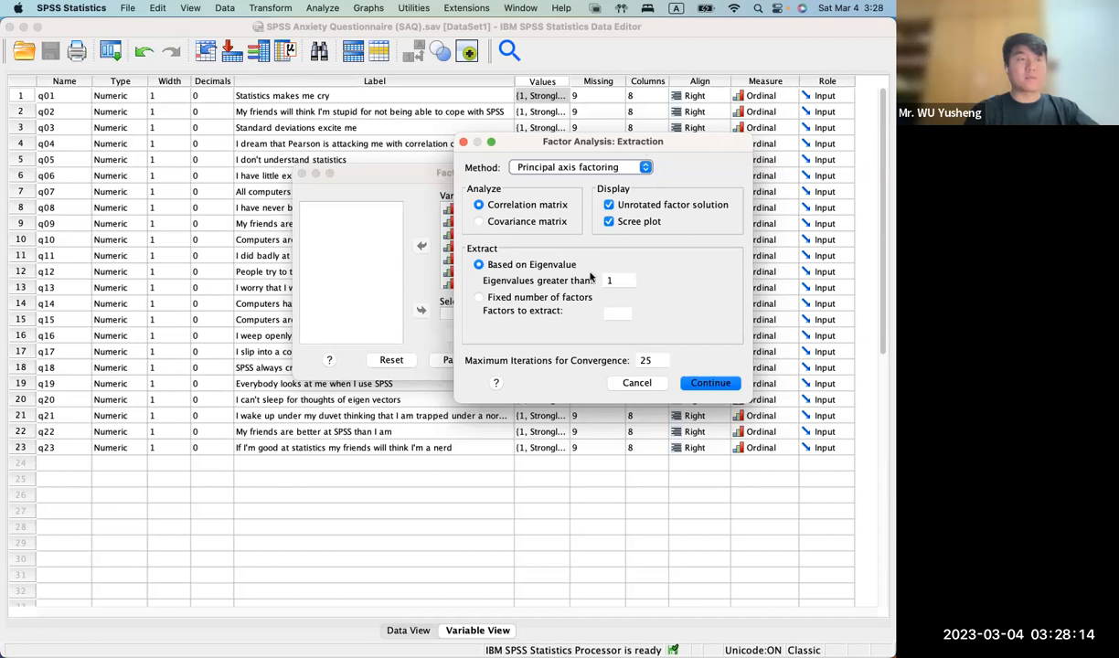
double_click(656, 361)
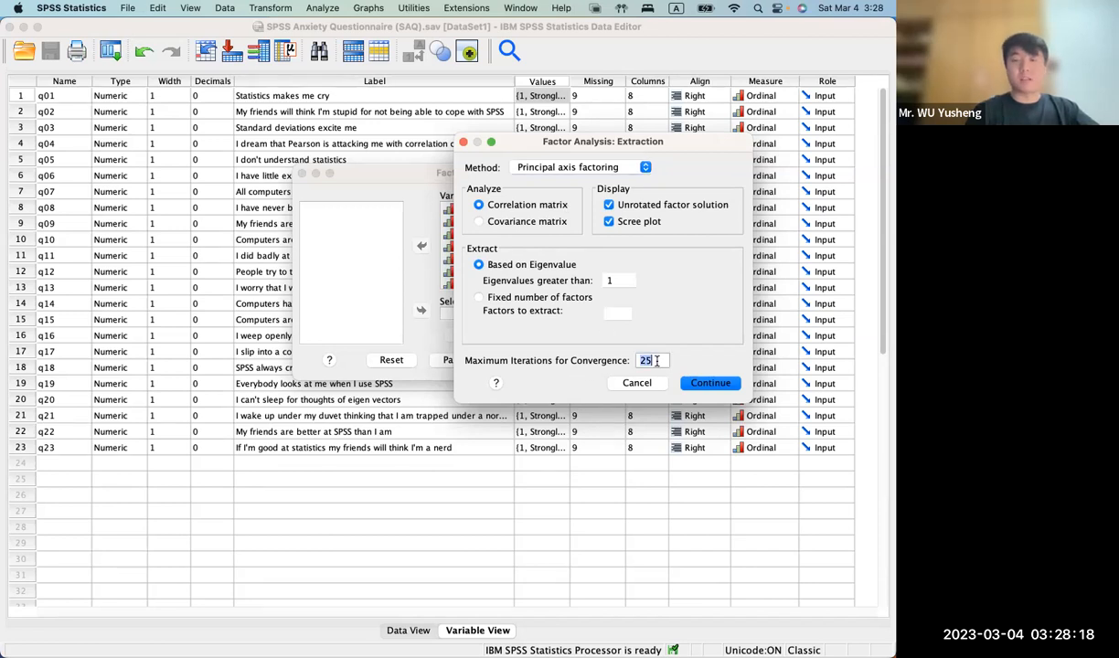
type("100")
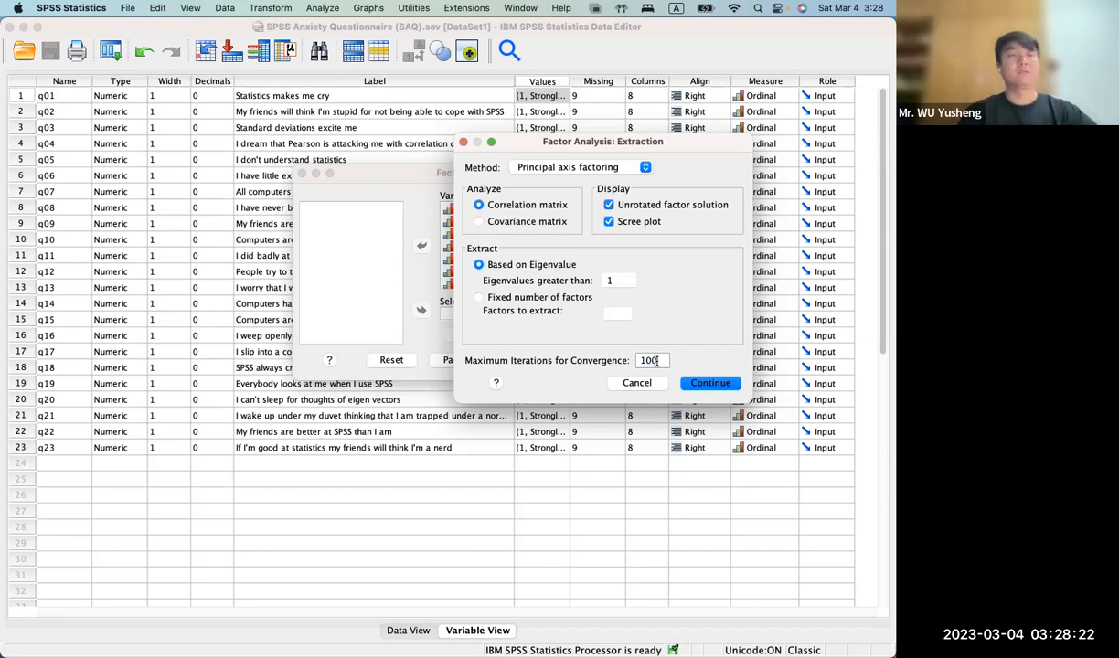
left_click(713, 383)
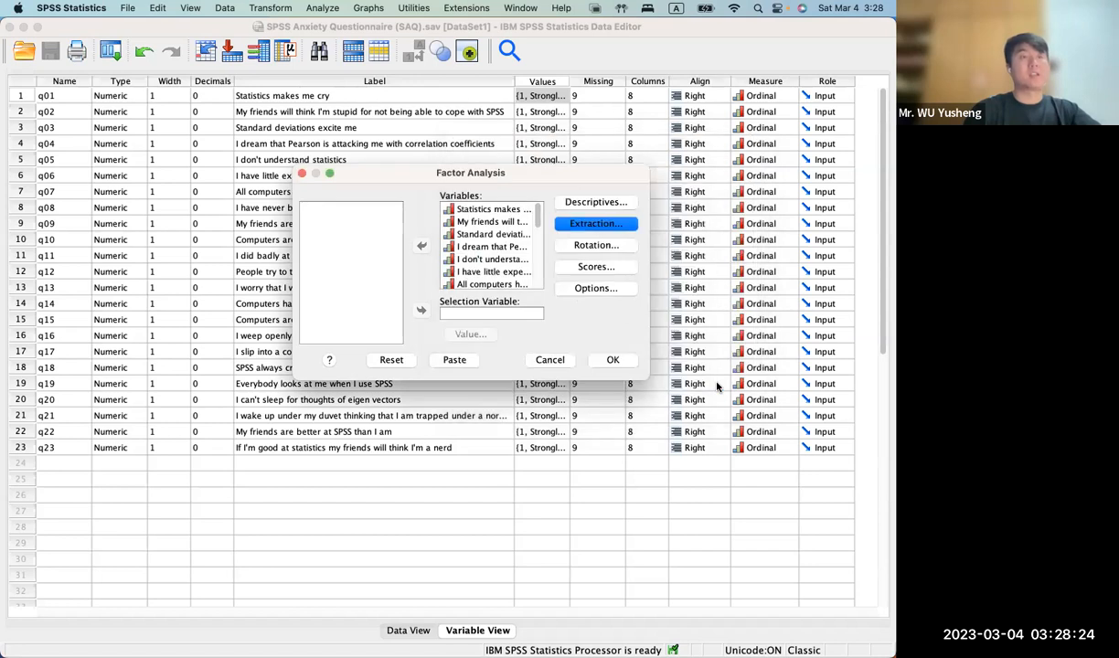
Set the factor rotation method to Direct Oblimin and enable the display of loading plots
left_click(602, 246)
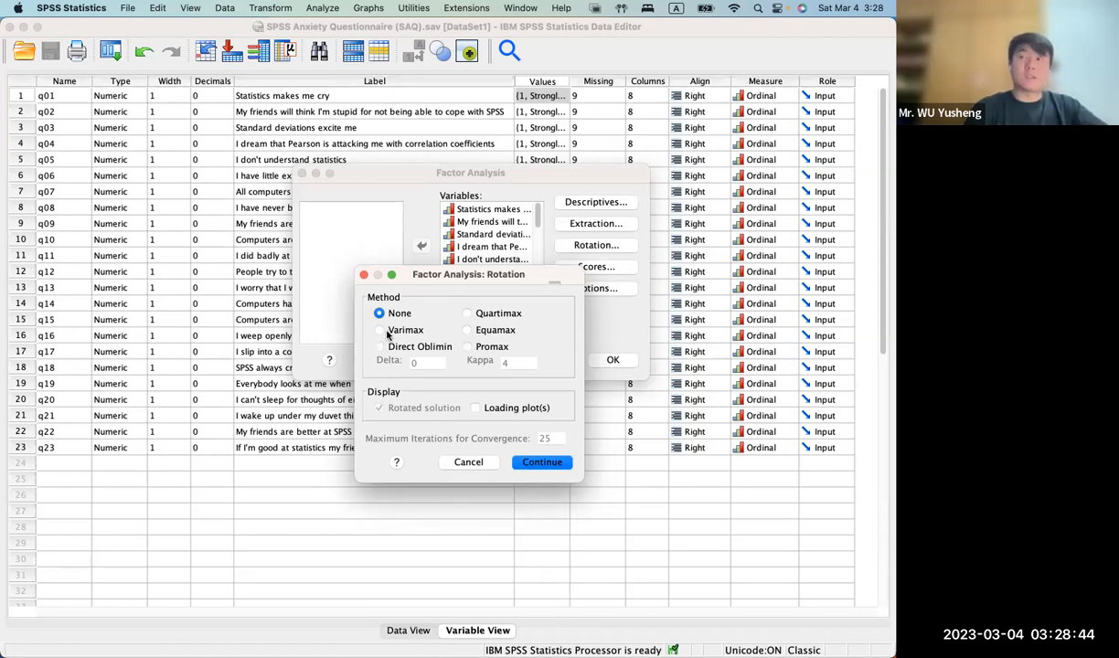
left_click(416, 346)
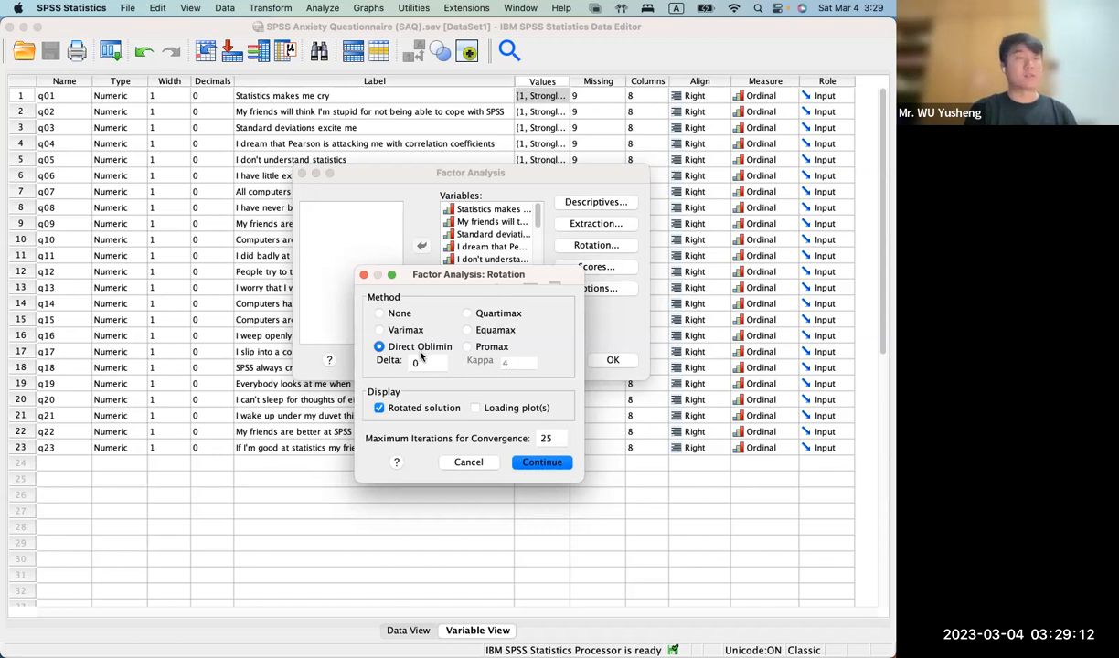
left_click(474, 409)
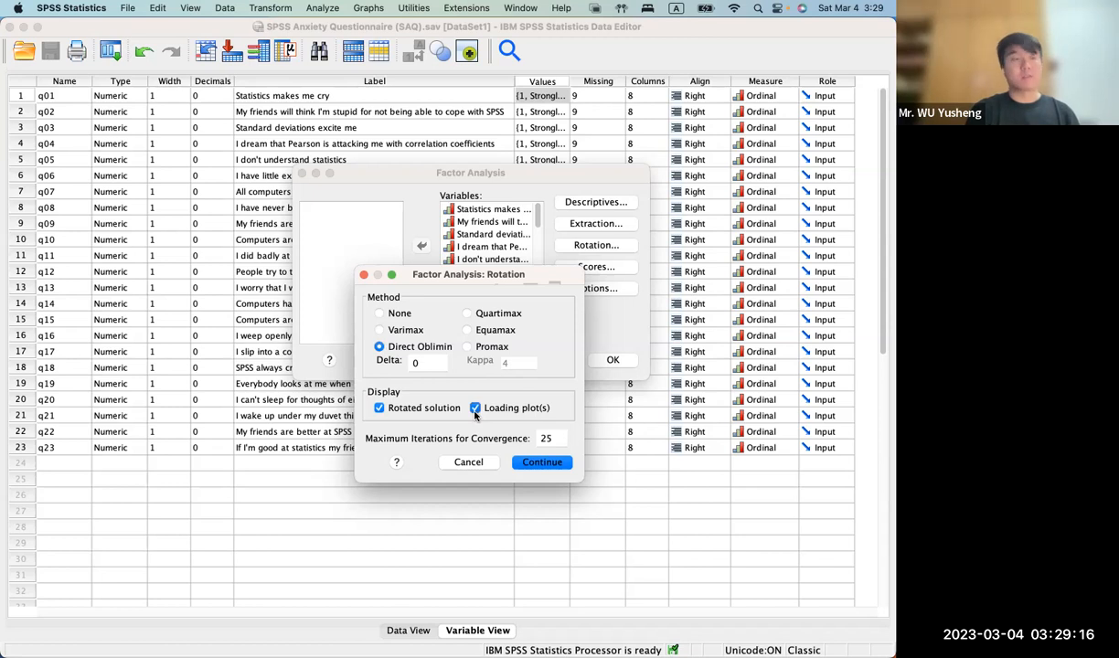
left_click(560, 462)
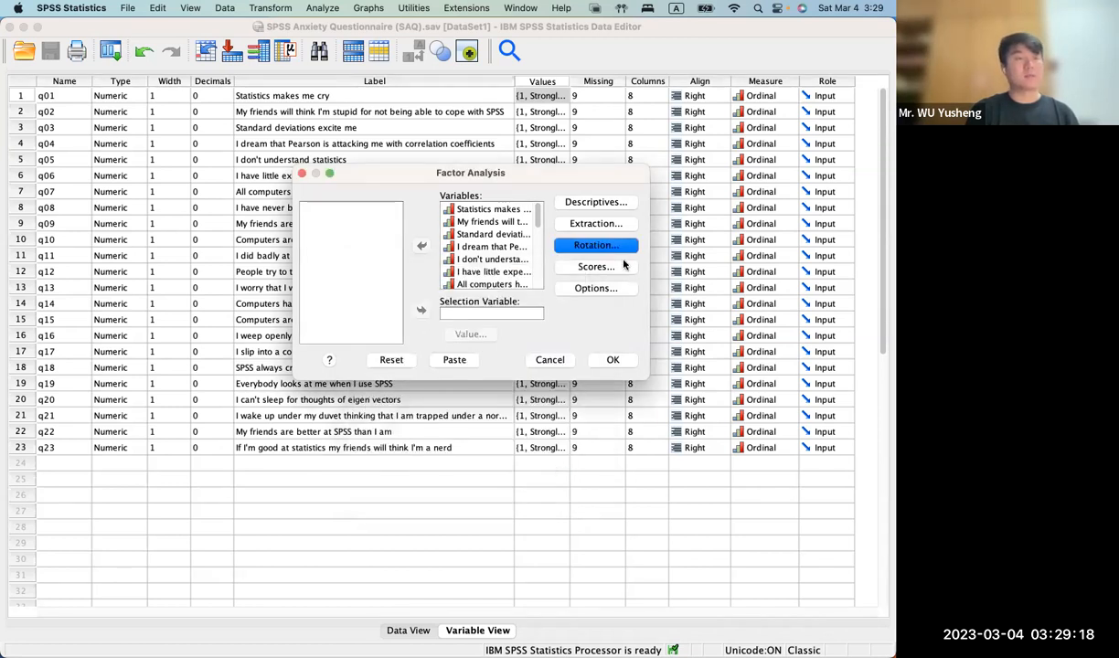
Enable saving the factor scores as variables with the Regression method
left_click(597, 266)
left_click(553, 325)
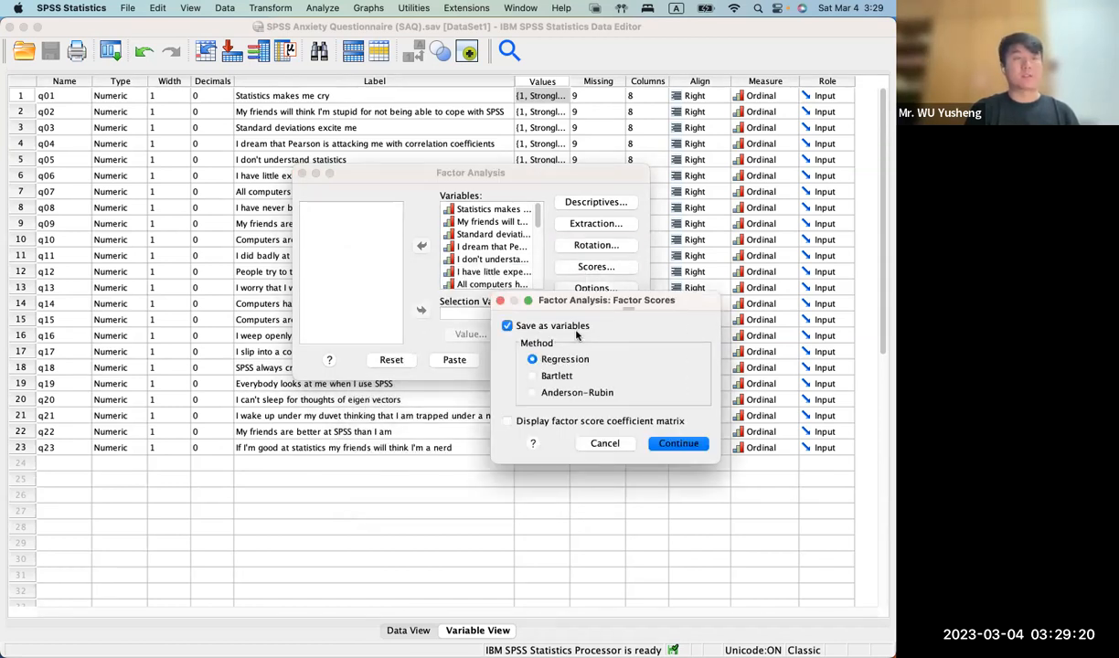
left_click(678, 442)
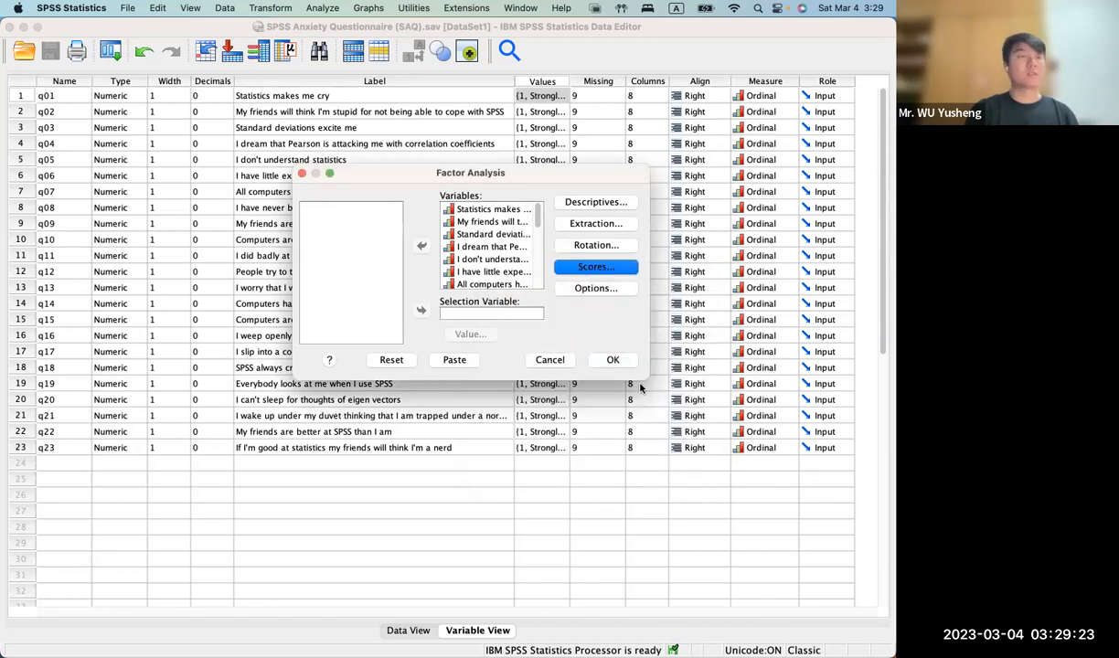
Sort coefficients by size, suppress small ones with an absolute value below 0.3, and run the factor analysis
left_click(594, 287)
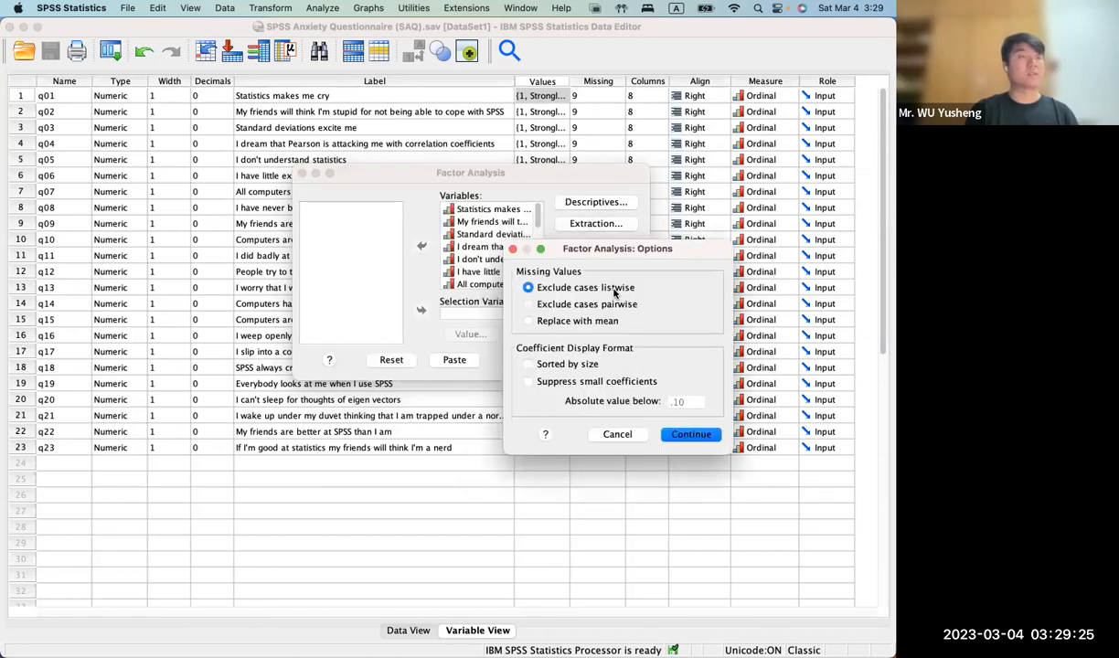
left_click(581, 365)
left_click(583, 384)
left_click_drag(671, 401, 702, 400)
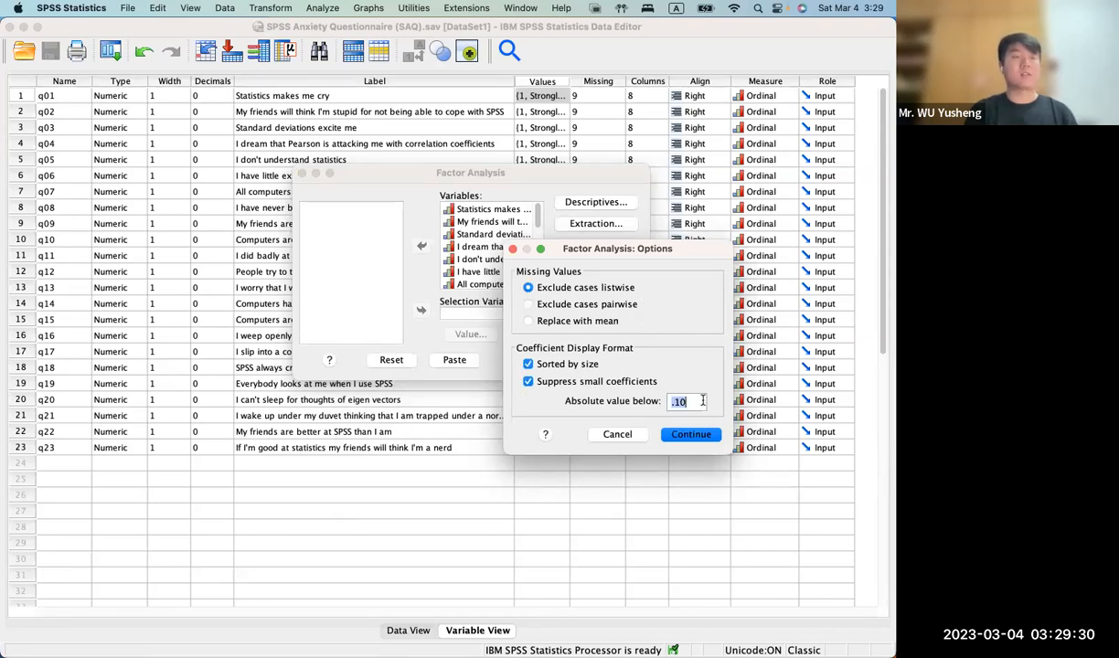
type("0.3")
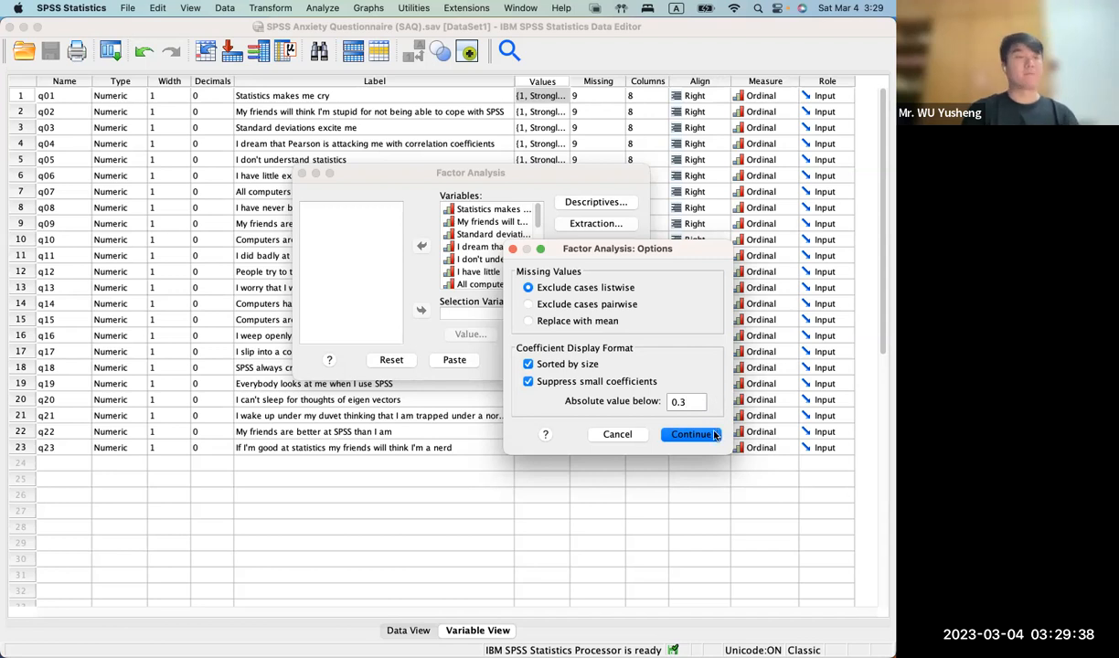
left_click(715, 435)
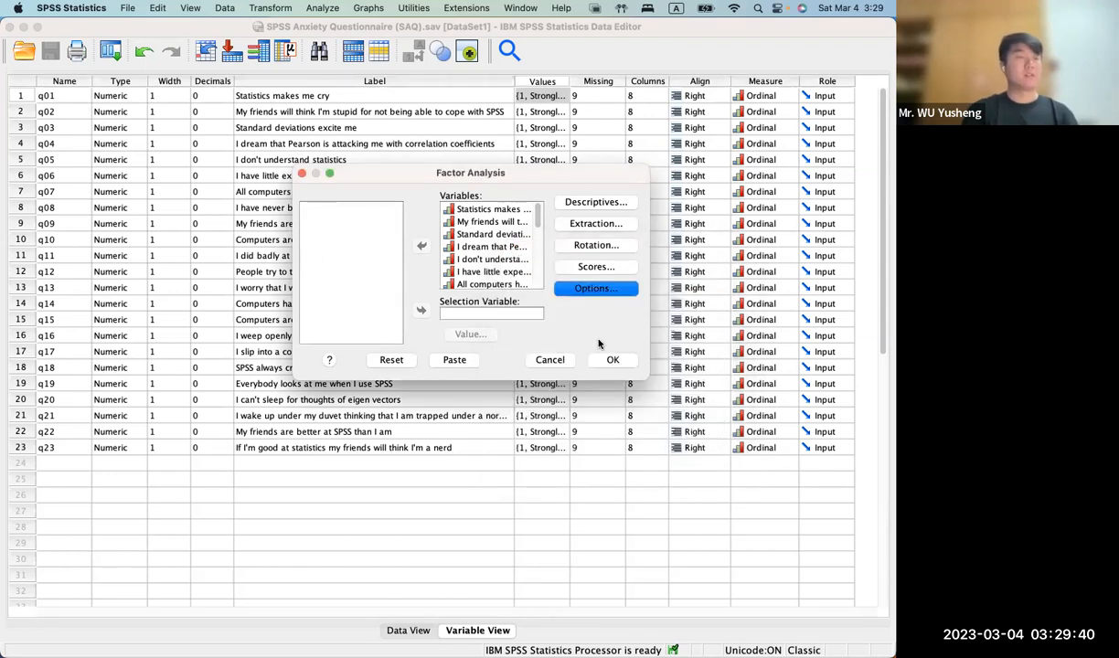
left_click(610, 360)
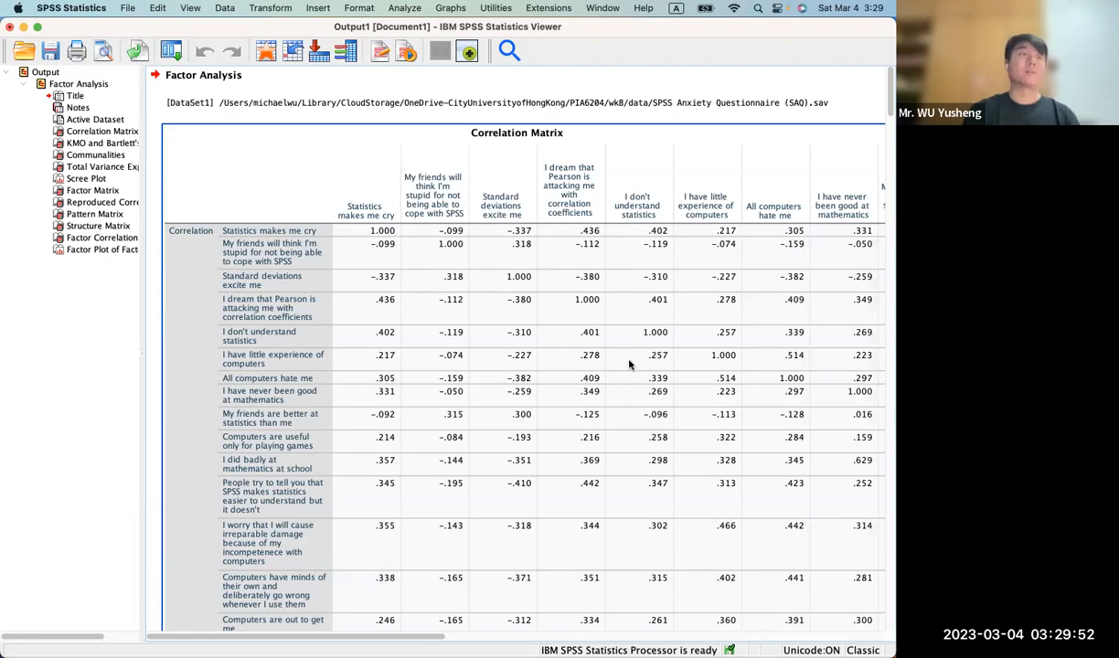
Examine the correlations between the questionnaire items in the Correlation Matrix output
scroll(629, 364, "down", 2)
scroll(629, 363, "up", 2)
scroll(629, 363, "down", 5)
scroll(628, 364, "down", 8)
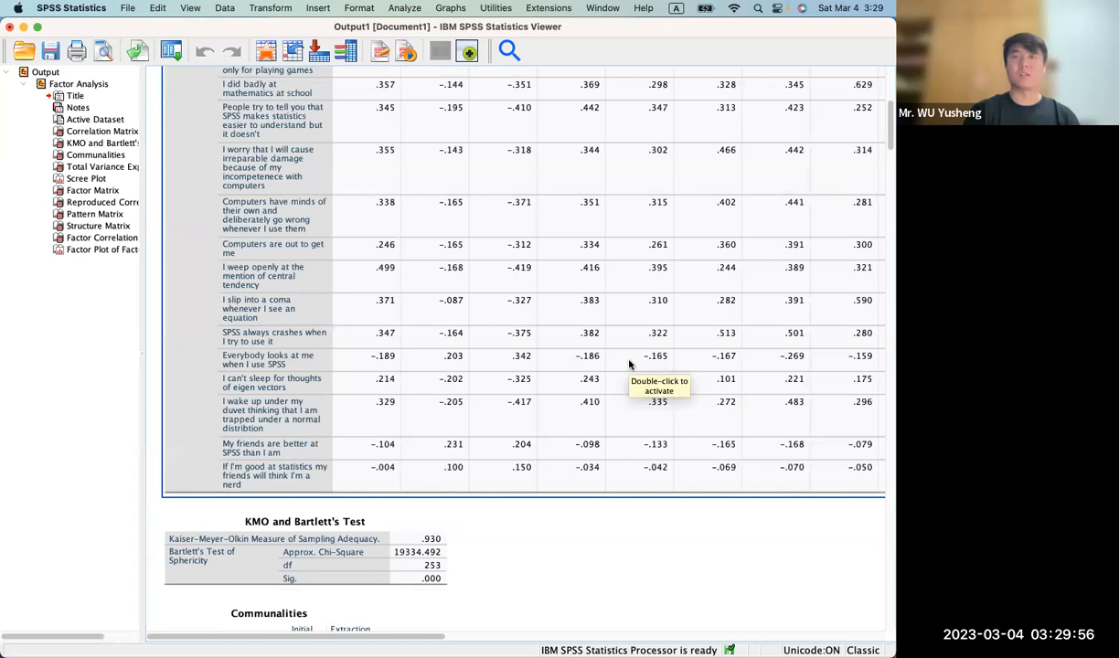
scroll(629, 363, "up", 13)
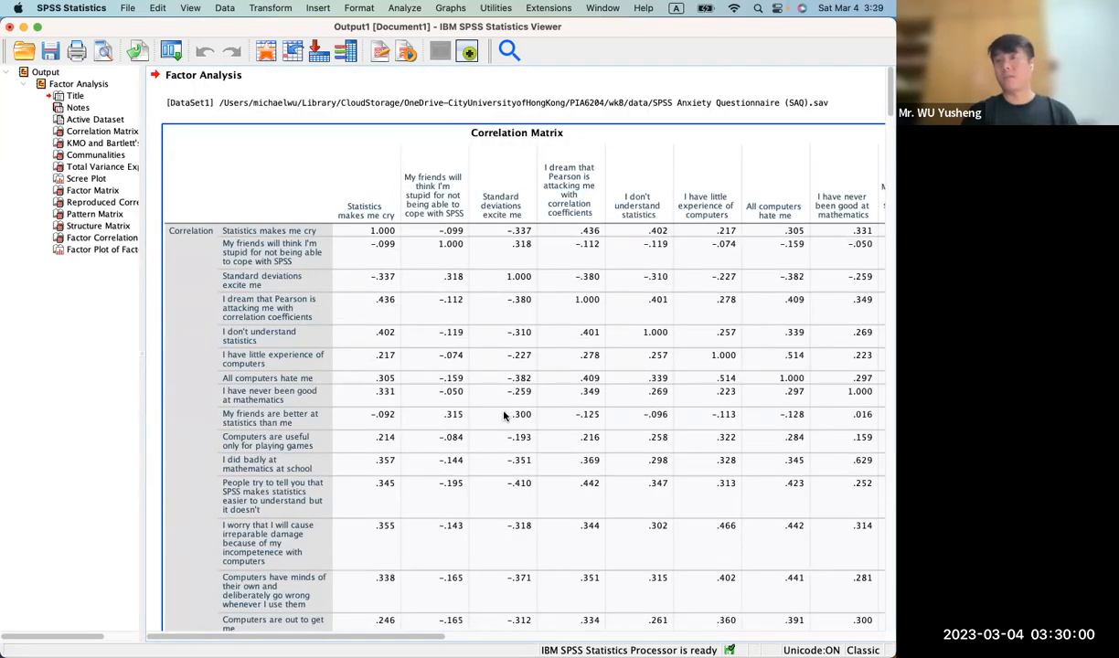
scroll(504, 415, "down", 10)
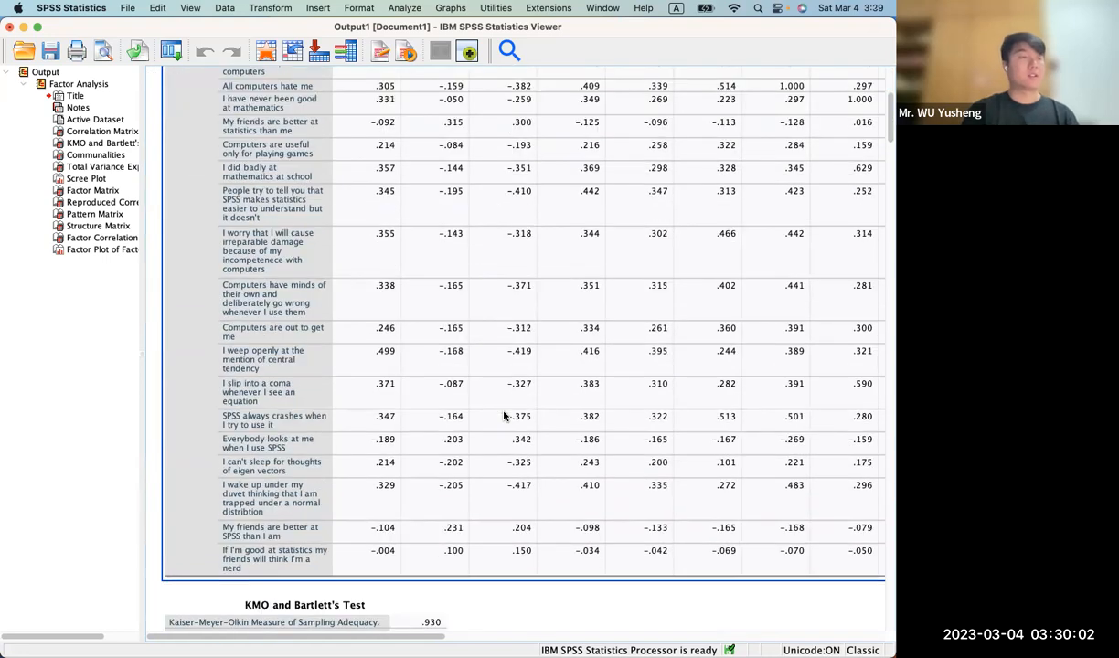
Examine the Kaiser-Meyer-Olkin measure and Bartlett's test significance in the KMO and Bartlett's Test table
scroll(503, 416, "down", 12)
left_click(302, 257)
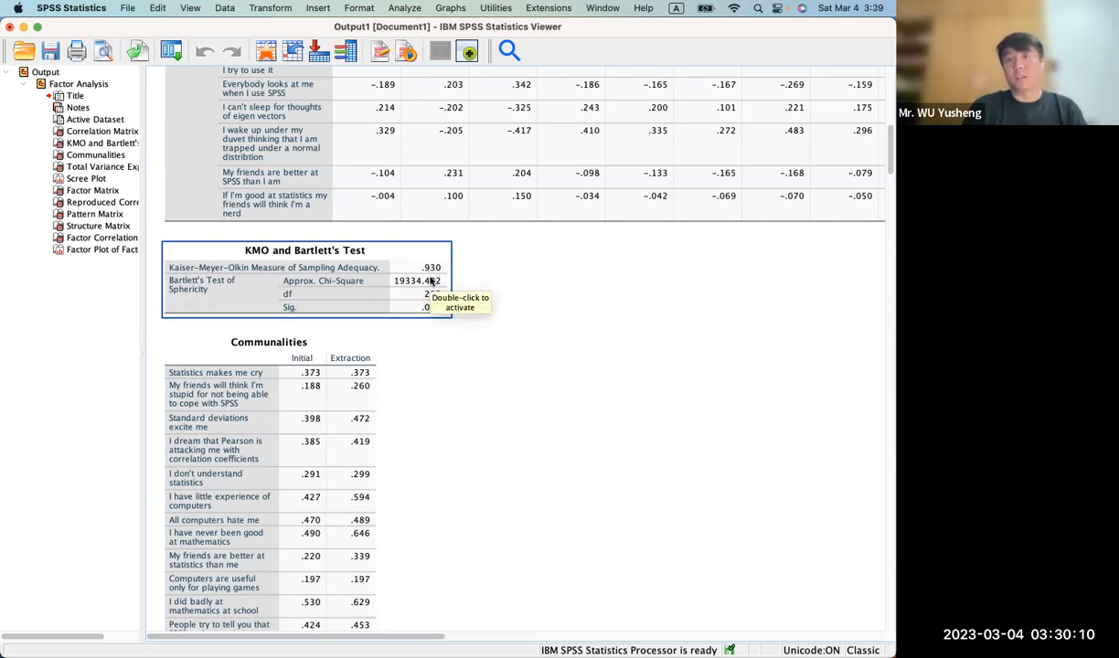
left_click(549, 225)
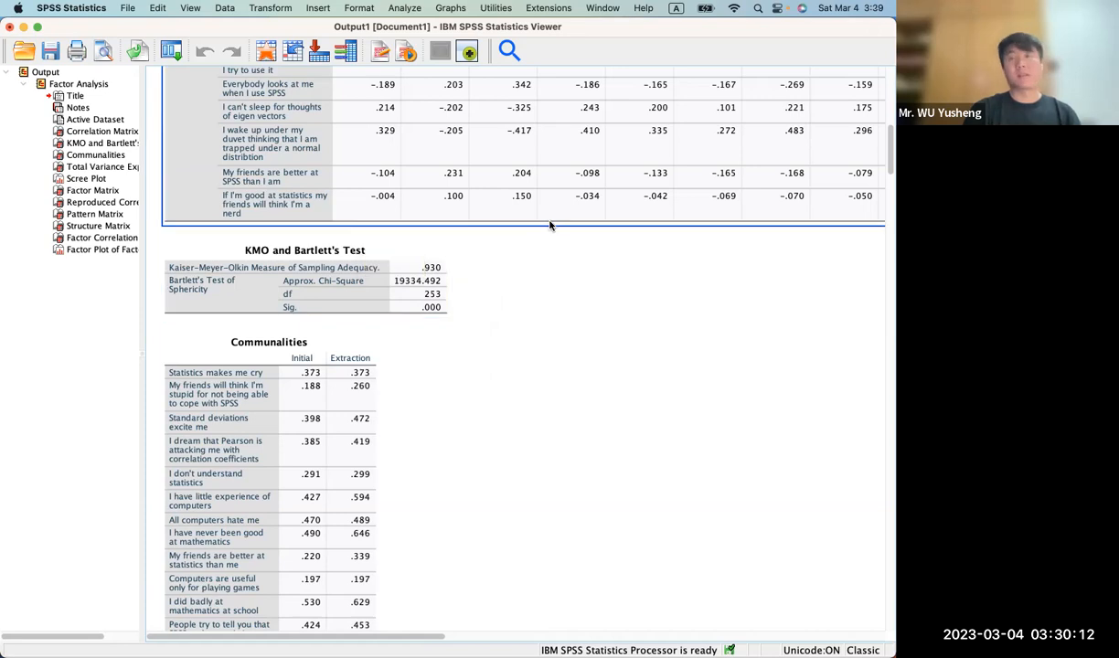
left_click(494, 256)
left_click(329, 269)
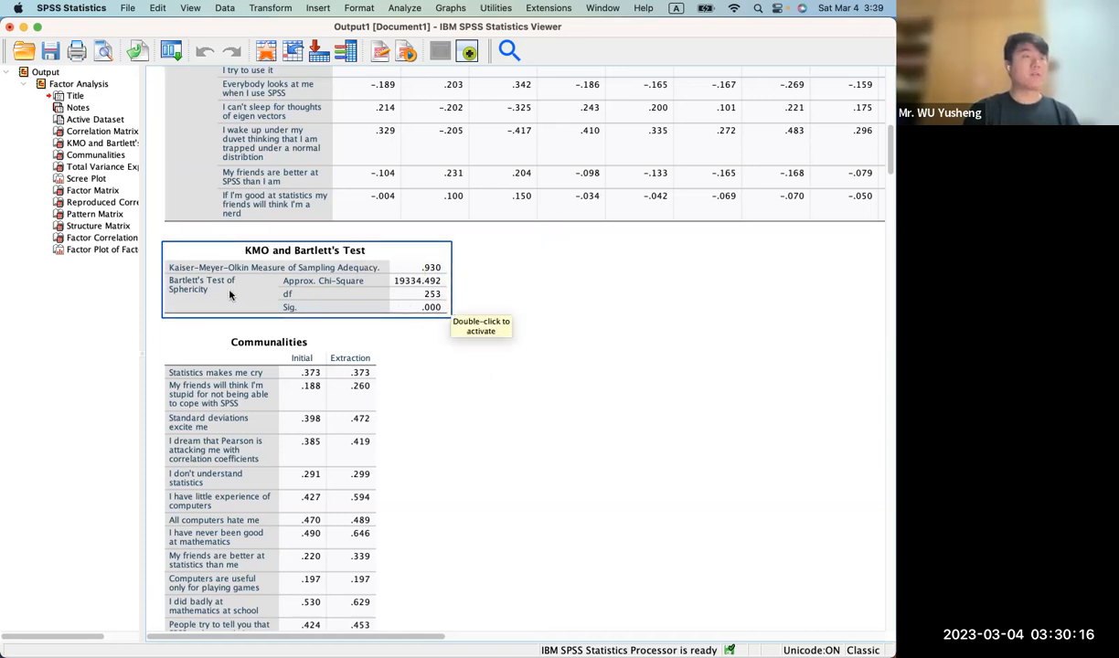
left_click(425, 330)
left_click(429, 311)
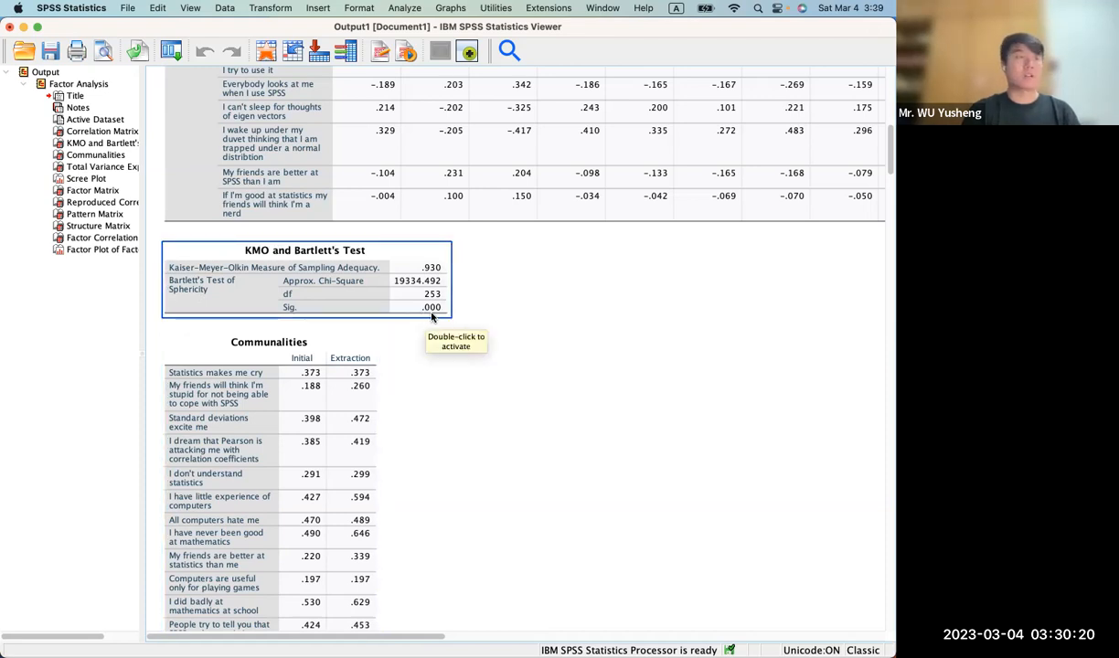
scroll(432, 316, "up", 10)
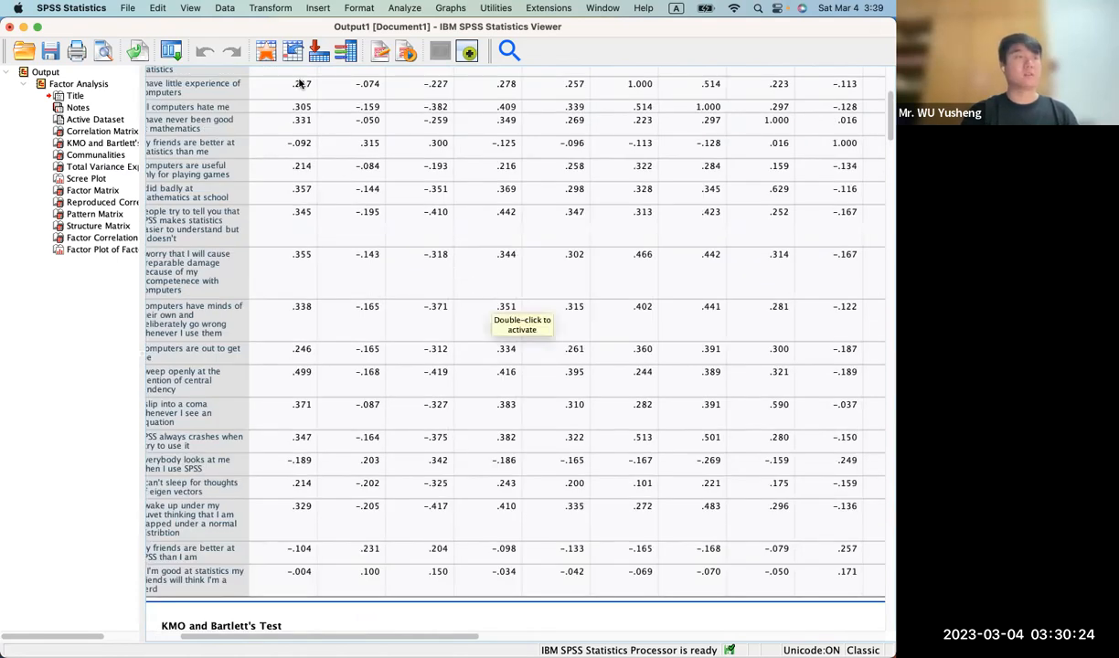
scroll(618, 501, "down", 10)
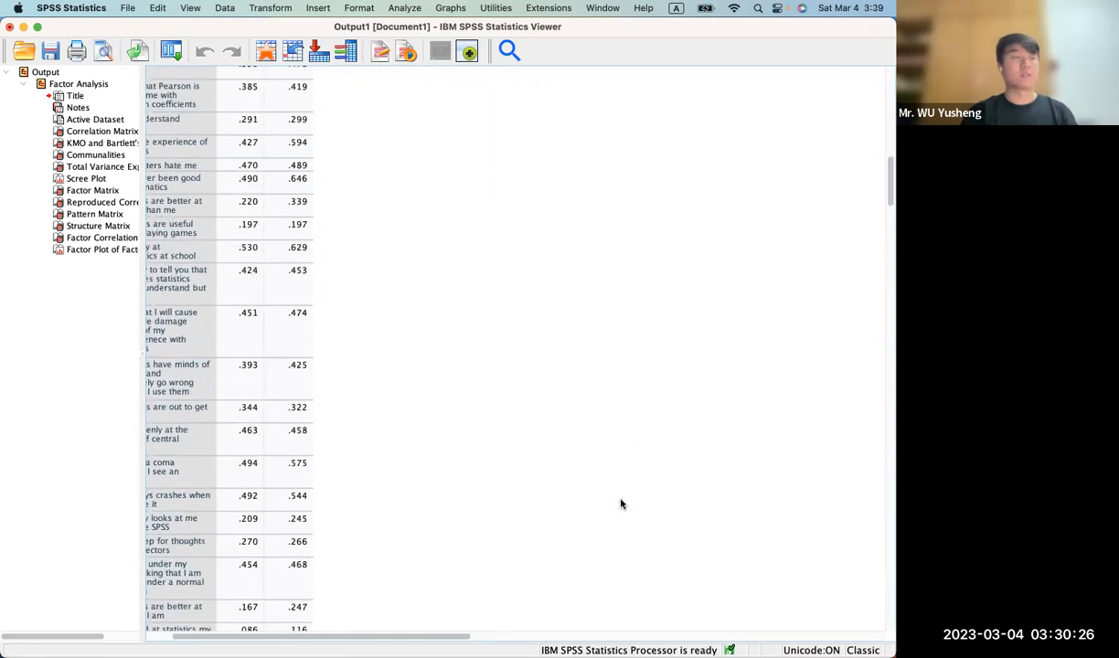
scroll(621, 504, "up", 5)
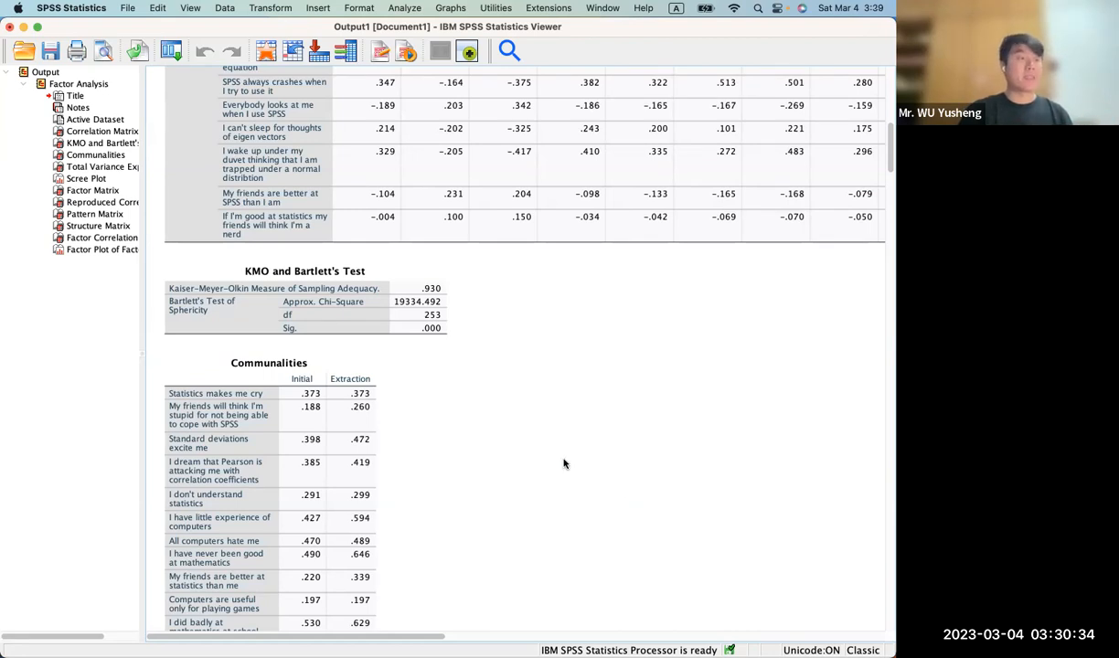
Examine the initial and extraction values of the items in the Communalities table
scroll(562, 462, "down", 5)
left_click(290, 252)
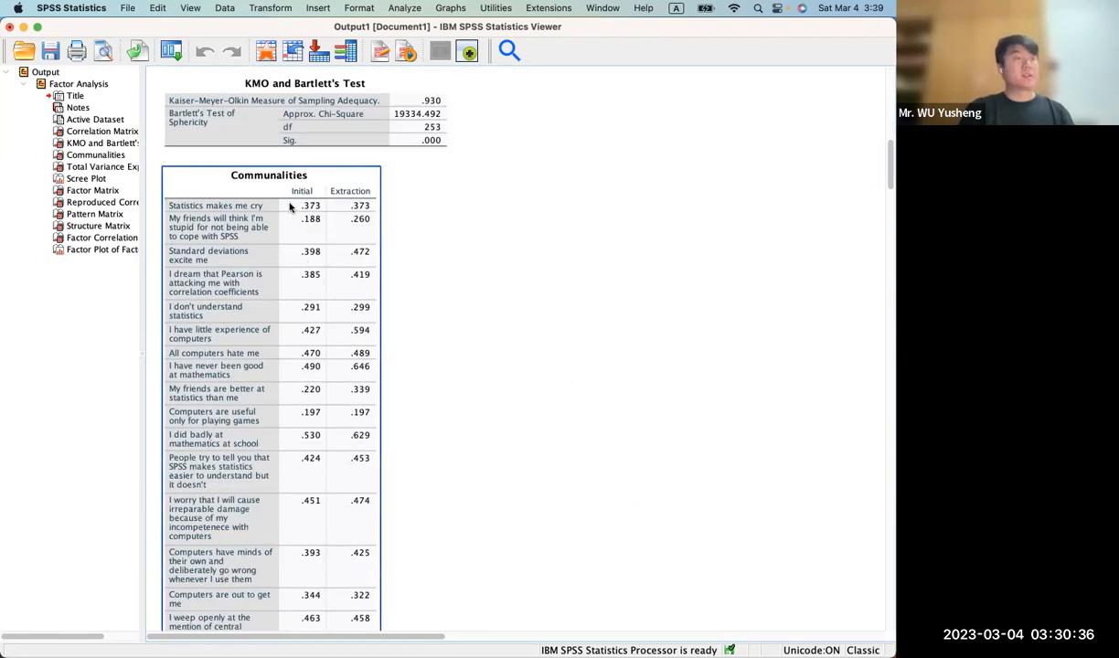
scroll(290, 253, "down", 3)
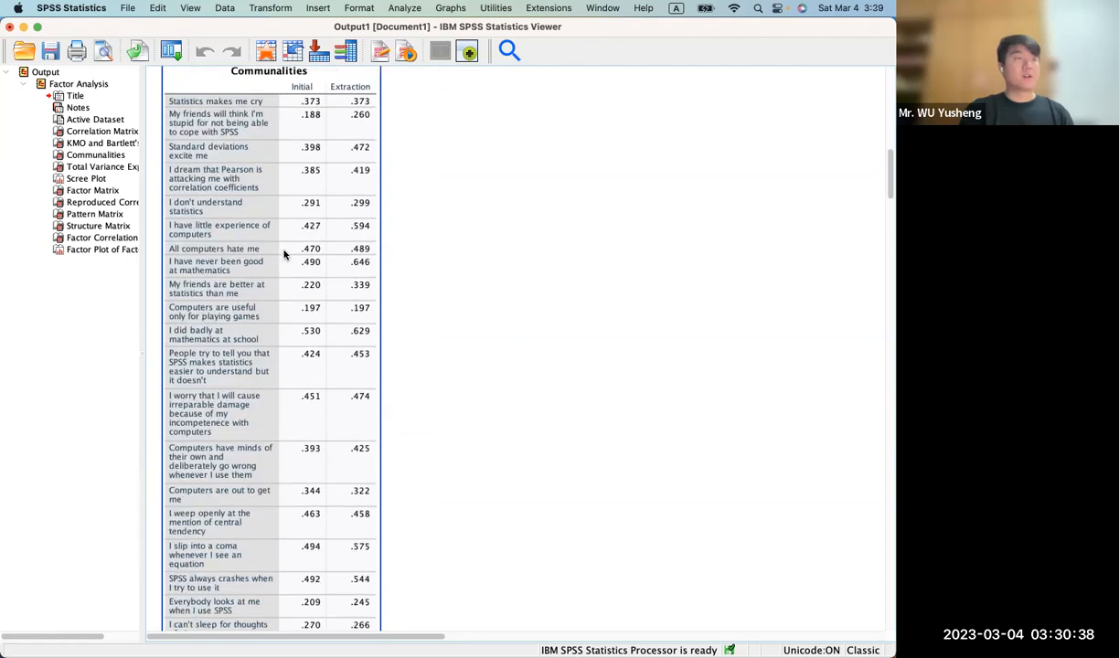
scroll(284, 255, "up", 2)
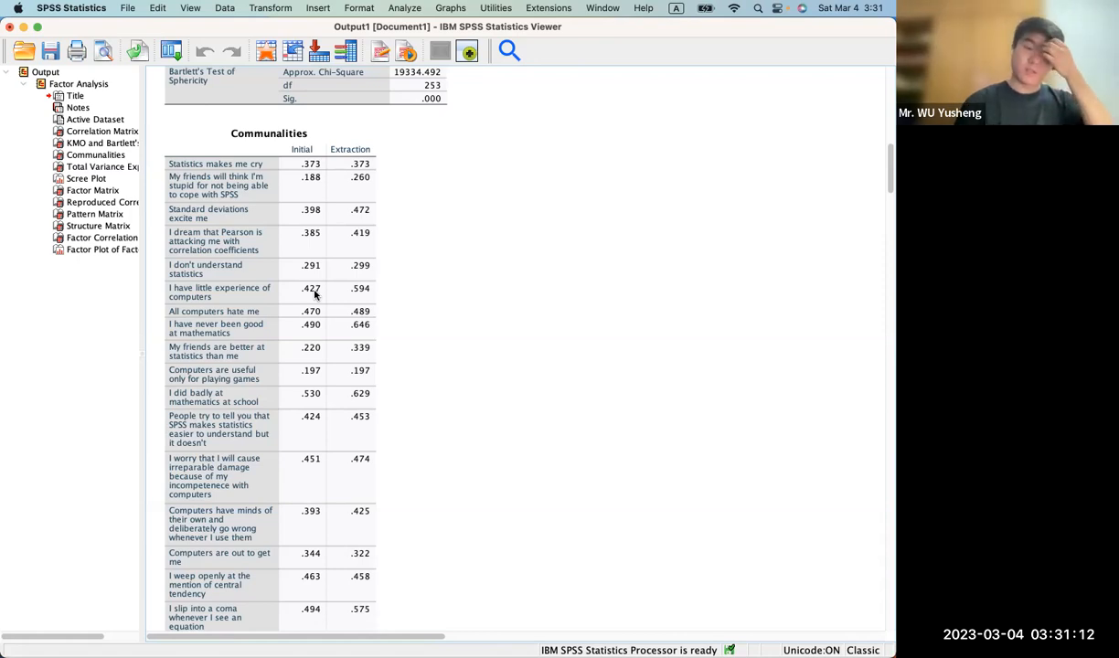
left_click(191, 210)
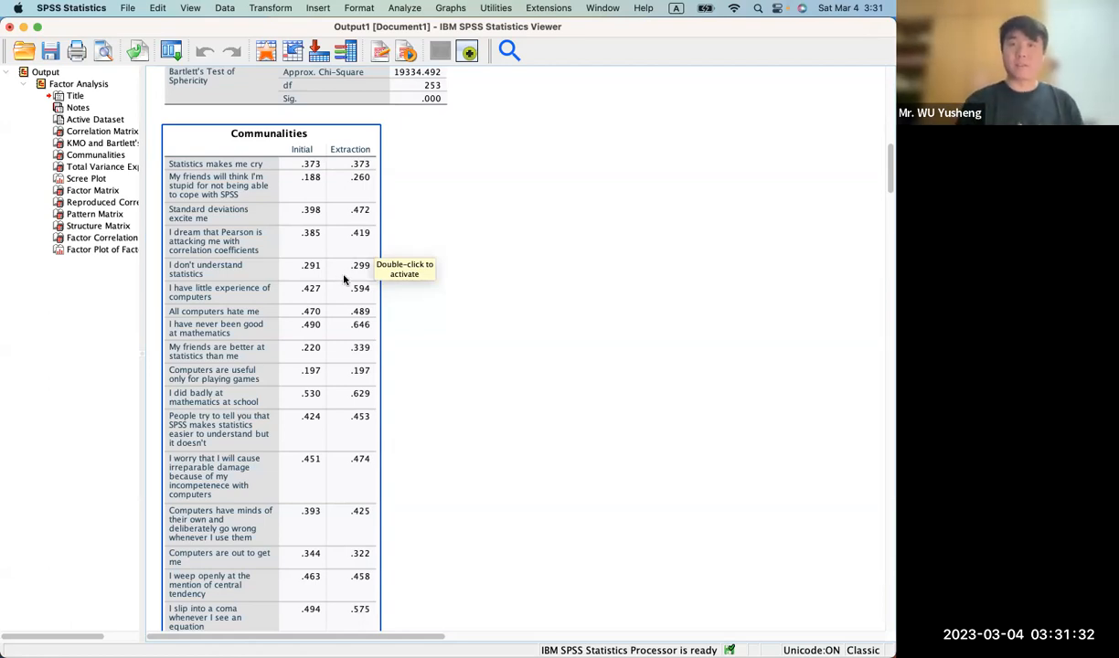
left_click(410, 175)
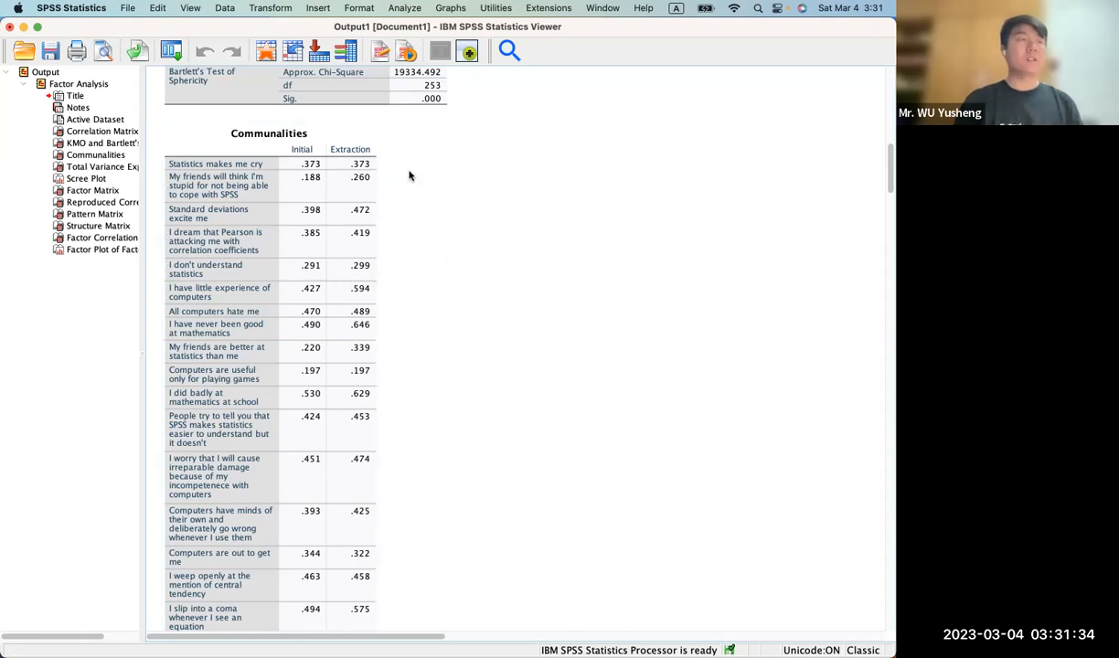
left_click(364, 184)
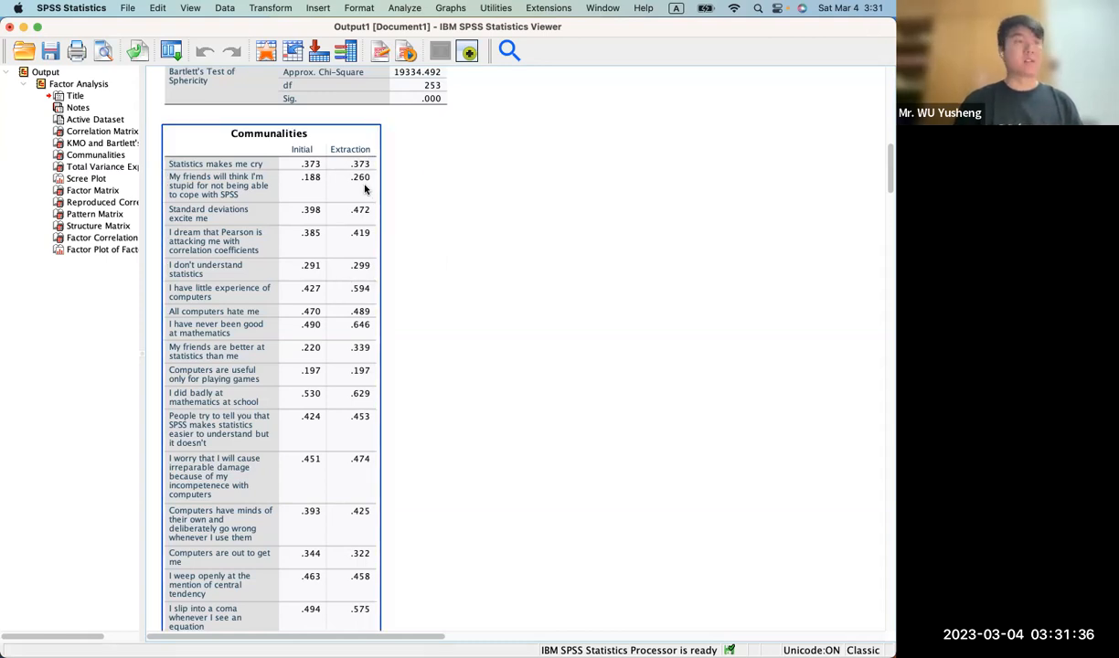
left_click(364, 189)
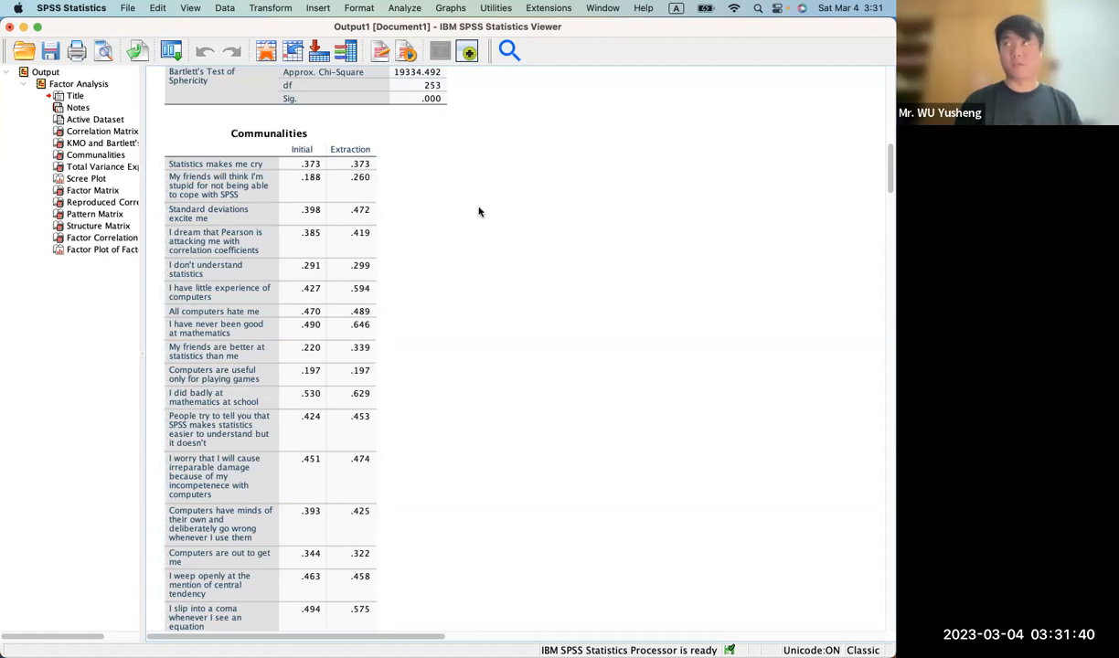
Examine the initial eigenvalues and extraction sums of squared loadings in the Total Variance Explained table
scroll(479, 212, "down", 10)
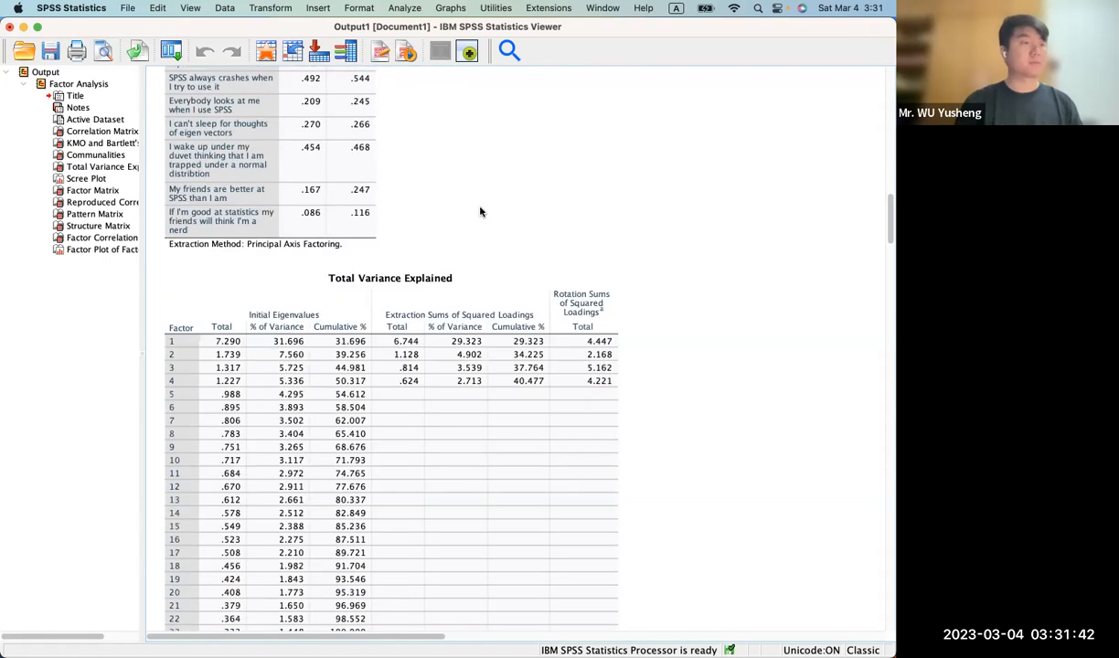
scroll(481, 212, "down", 5)
scroll(458, 196, "up", 3)
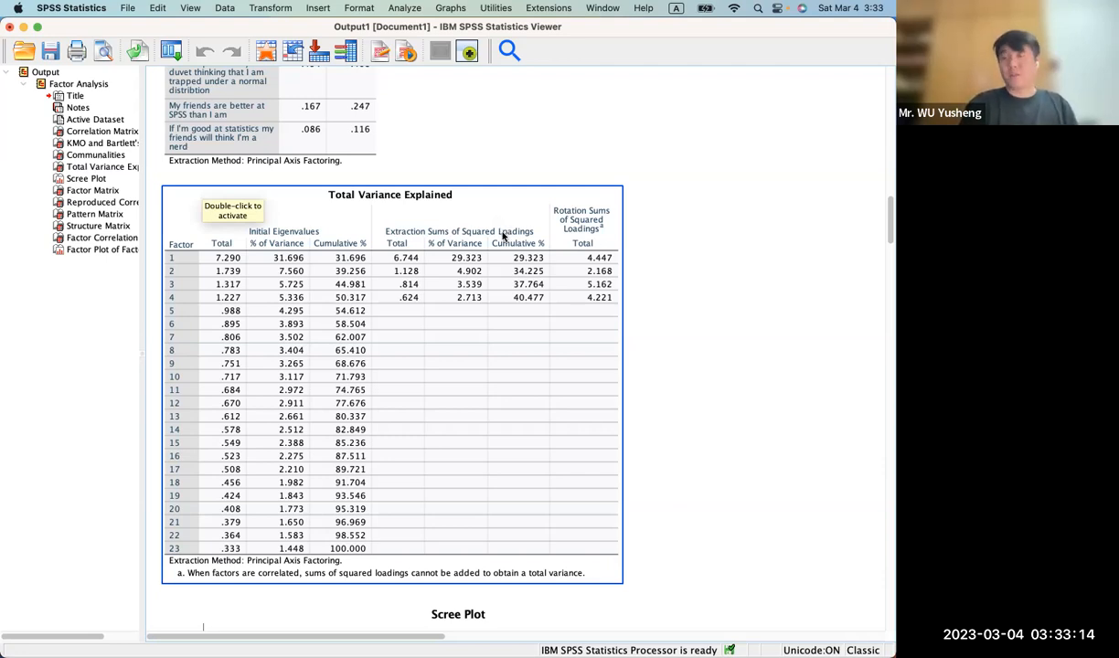
Inspect the Scree Plot for the point where eigenvalues level off, and bring up the Factor Matrix
scroll(501, 265, "down", 5)
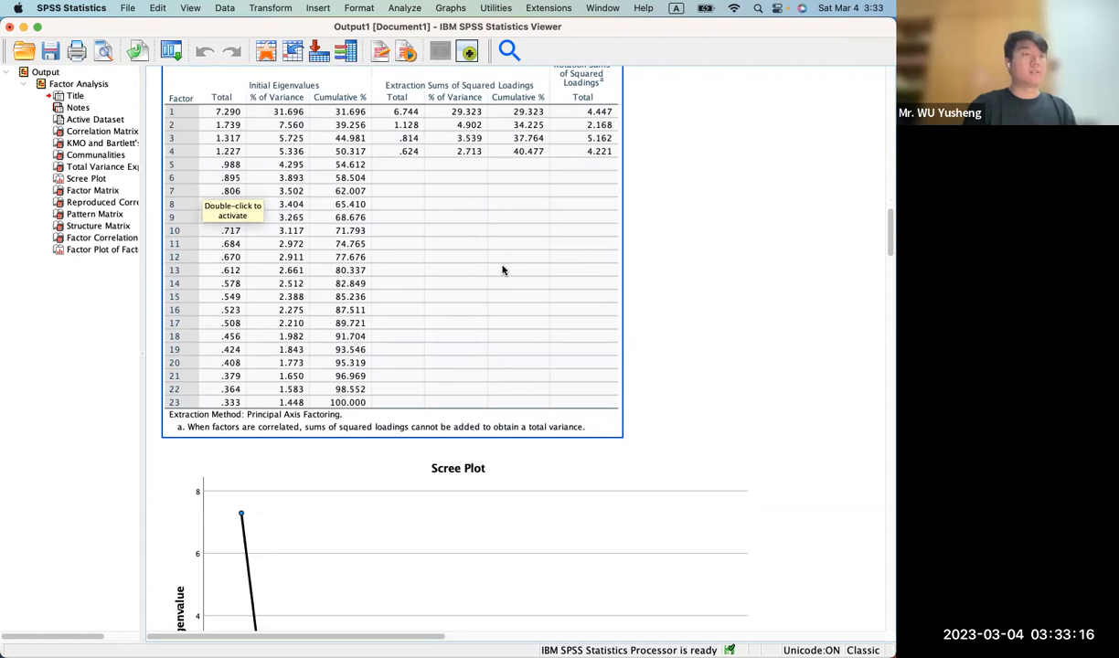
scroll(502, 268, "down", 12)
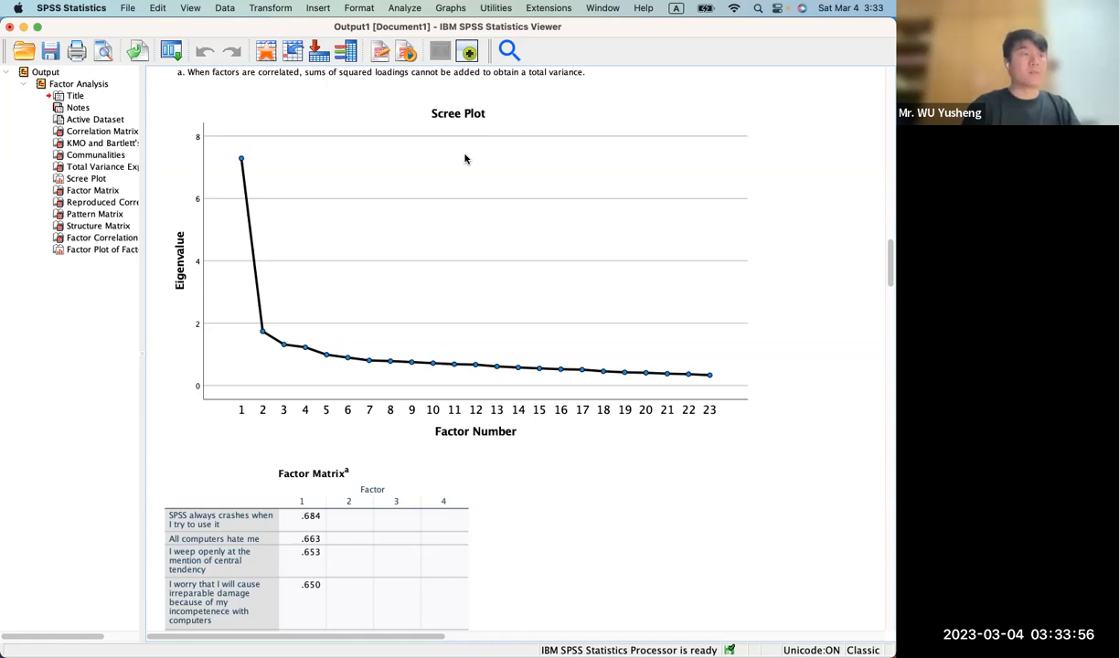
left_click(464, 159)
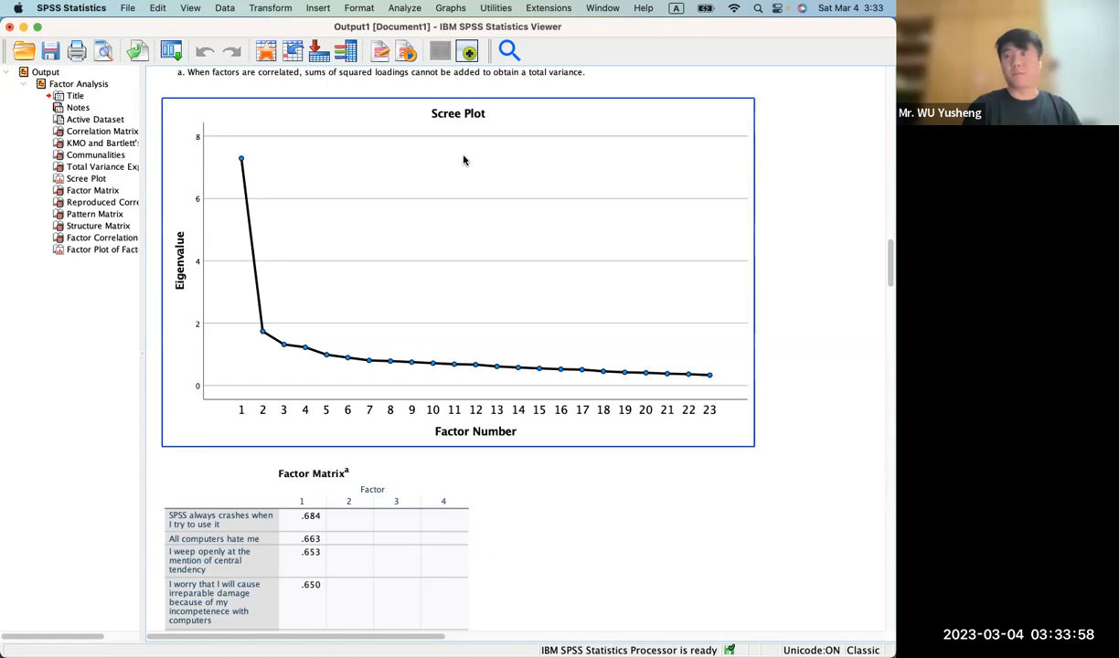
scroll(444, 184, "up", 1)
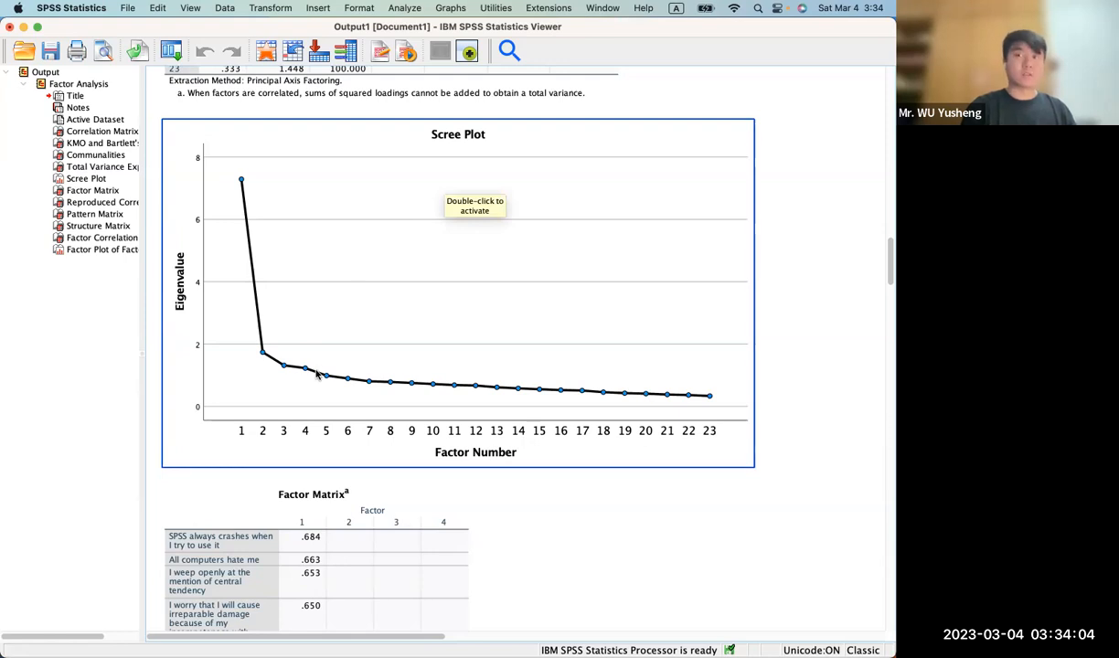
scroll(317, 373, "down", 7)
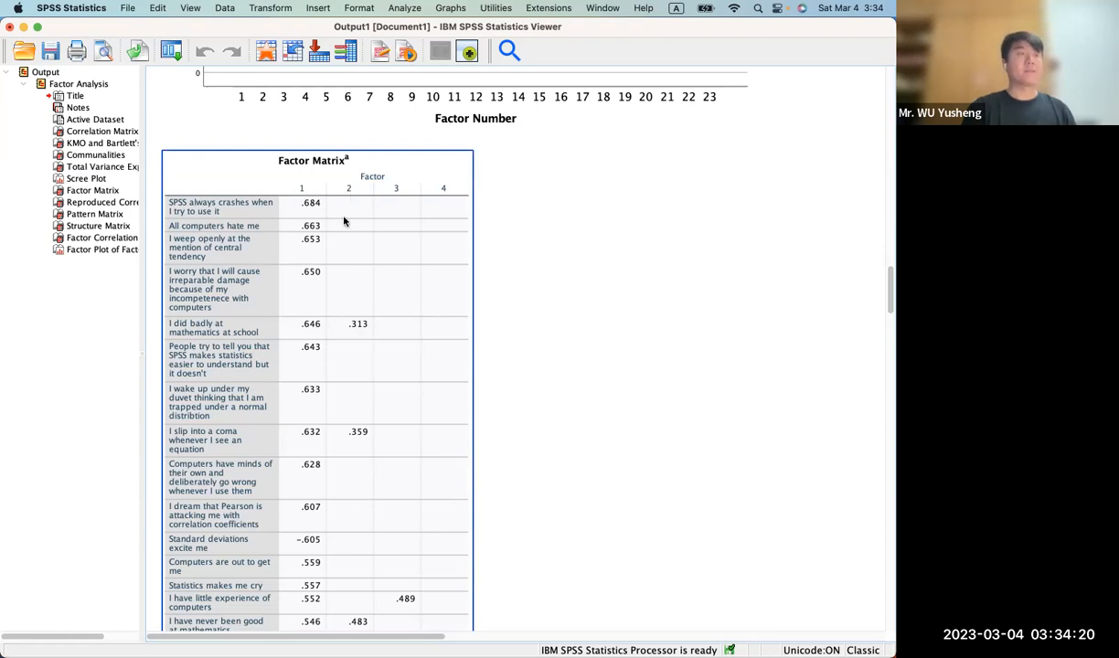
Examine the item loadings on the four unrotated factors throughout the Factor Matrix
left_click(395, 234)
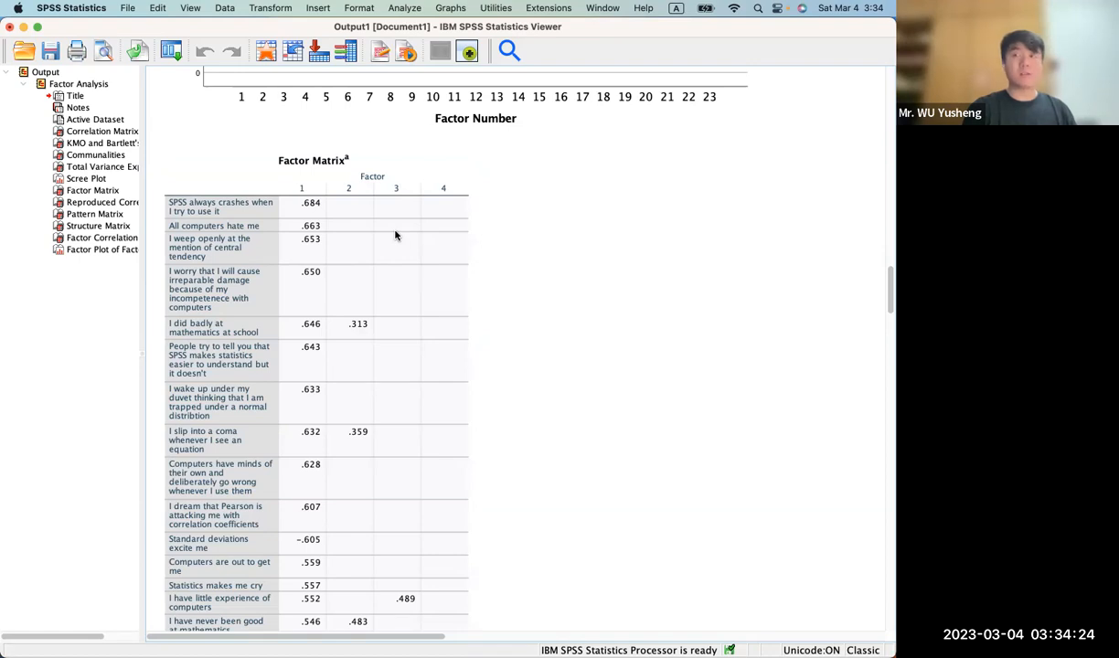
left_click(361, 208)
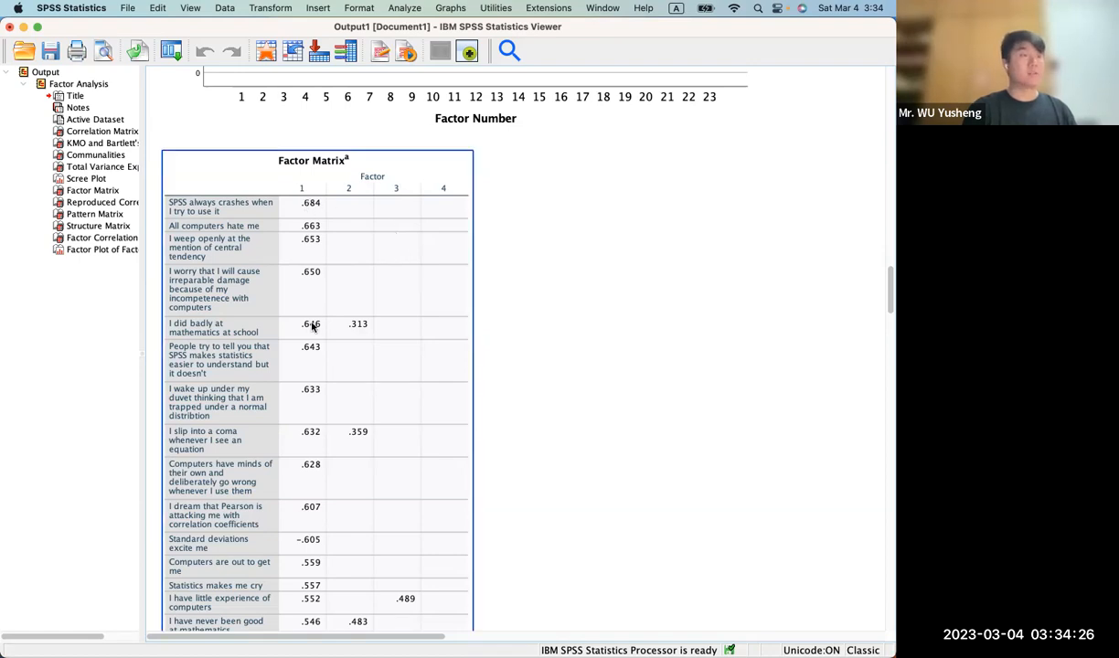
scroll(308, 306, "down", 5)
scroll(306, 309, "down", 9)
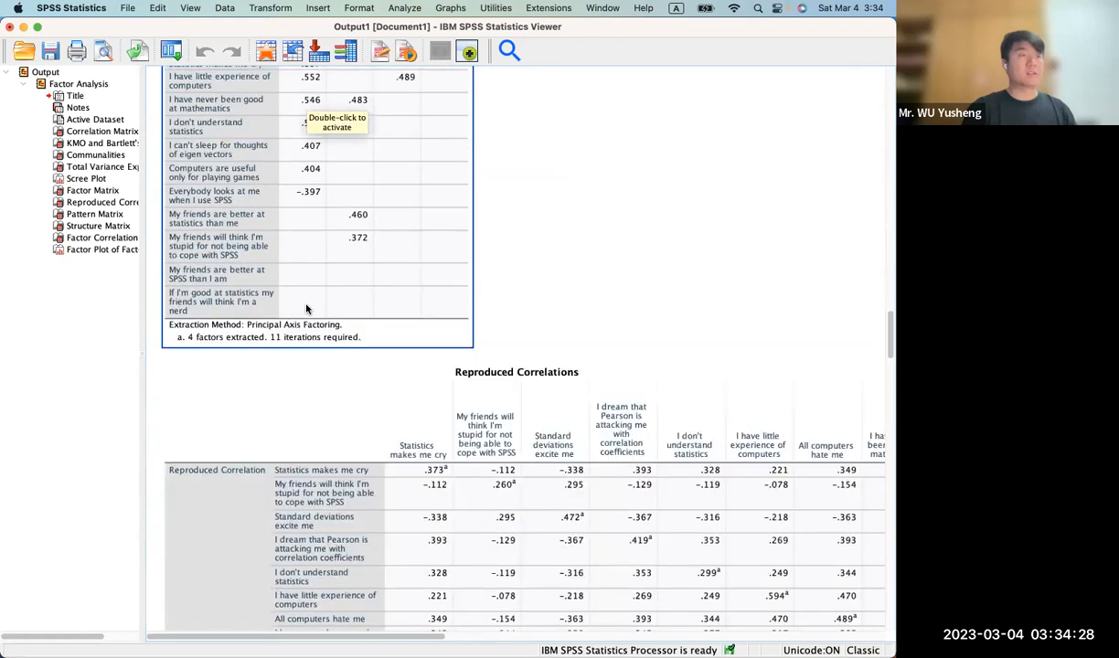
scroll(306, 309, "up", 20)
scroll(307, 309, "down", 5)
scroll(308, 311, "down", 1)
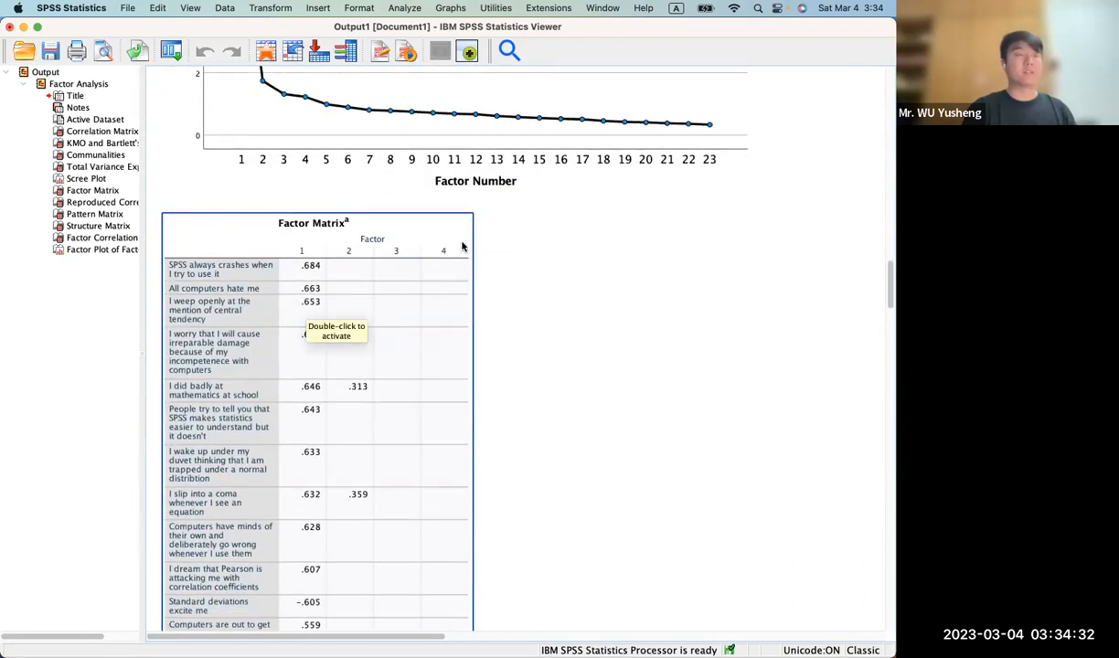
scroll(461, 247, "down", 16)
scroll(462, 246, "up", 2)
scroll(461, 247, "up", 20)
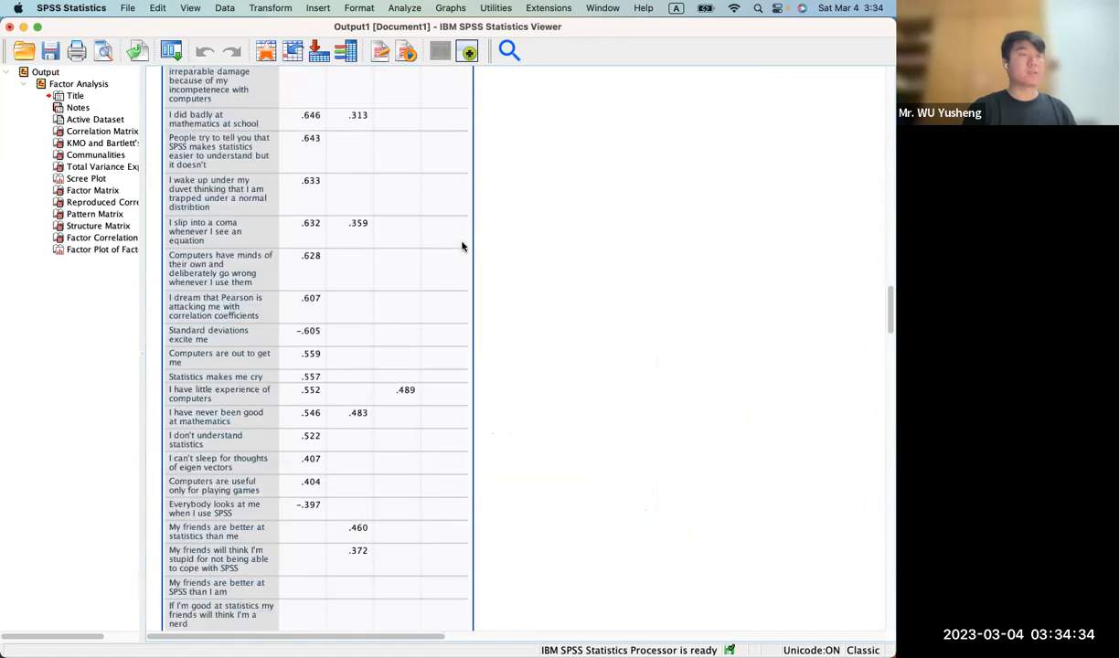
Compare the Factor 1 loadings with those on Factors 2, 3 and 4 in the Factor Matrix
left_click(309, 187)
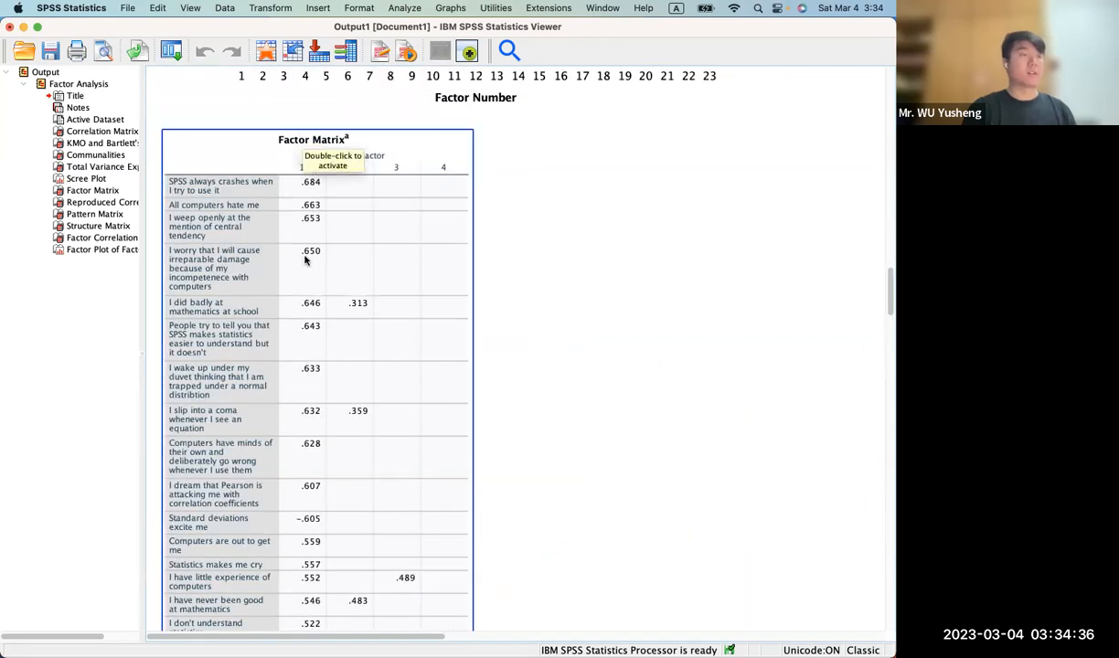
scroll(306, 274, "down", 12)
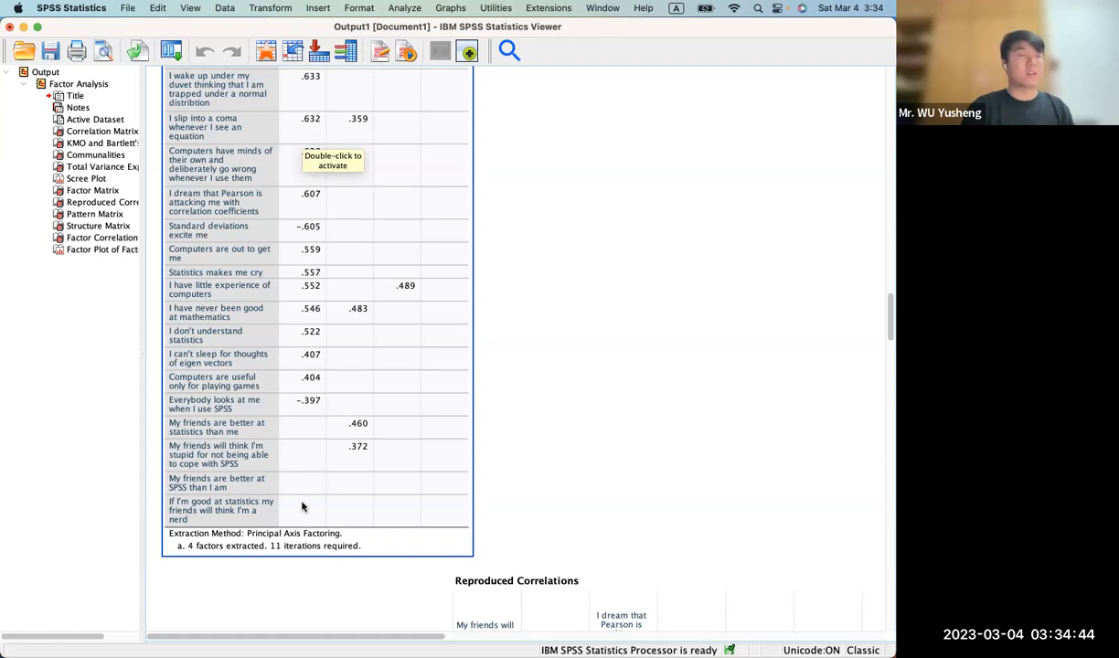
scroll(301, 506, "up", 8)
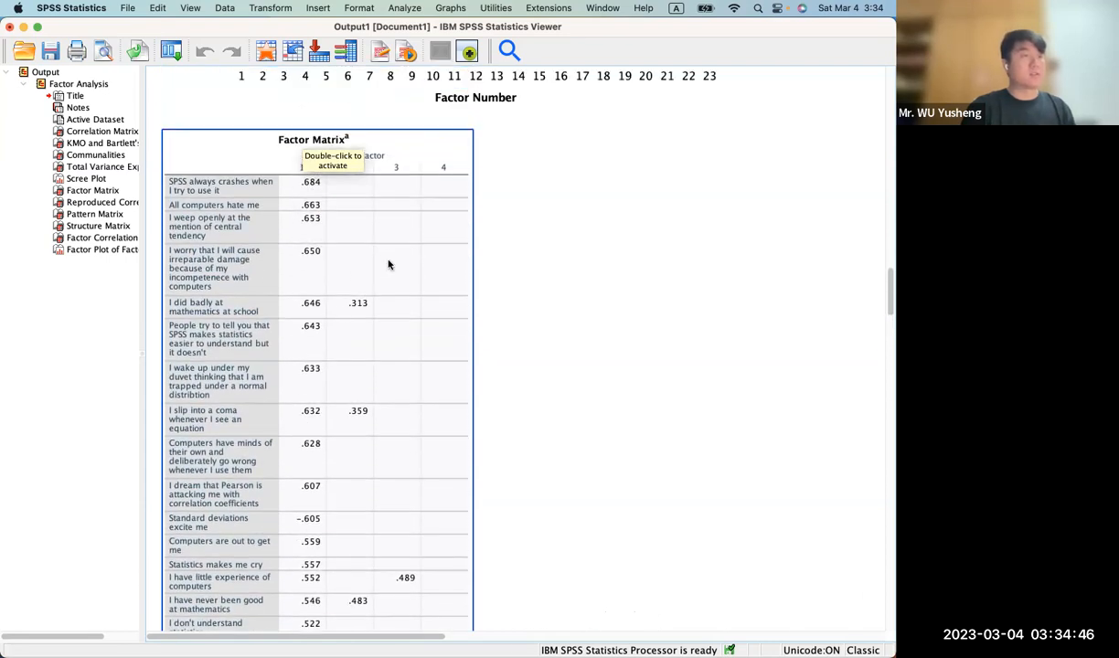
scroll(388, 264, "down", 6)
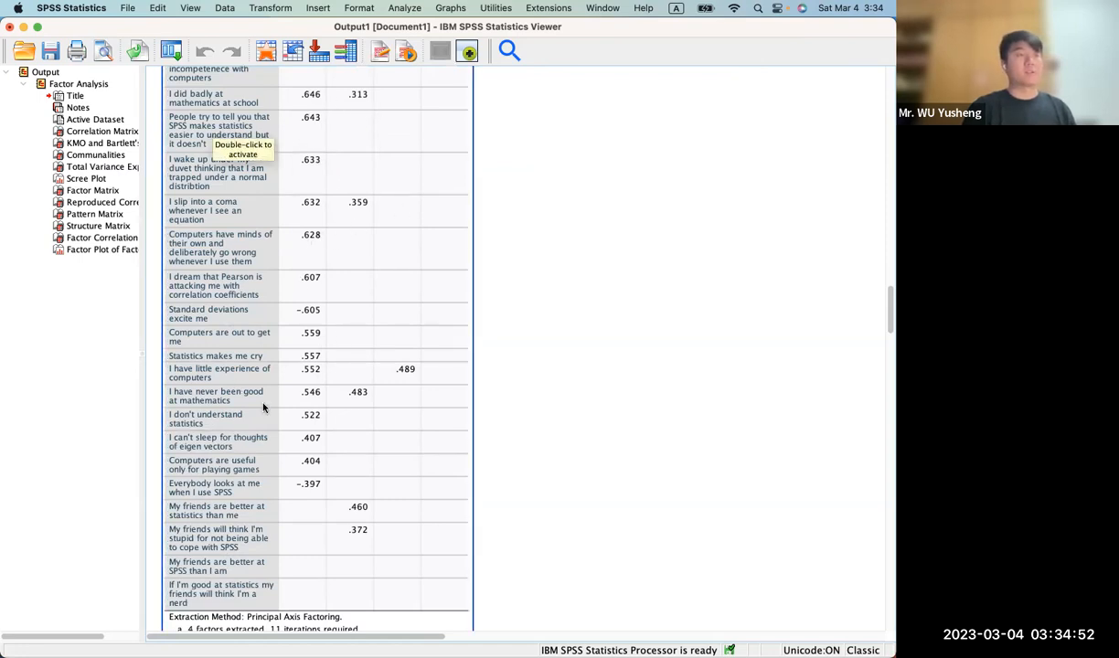
scroll(422, 358, "up", 4)
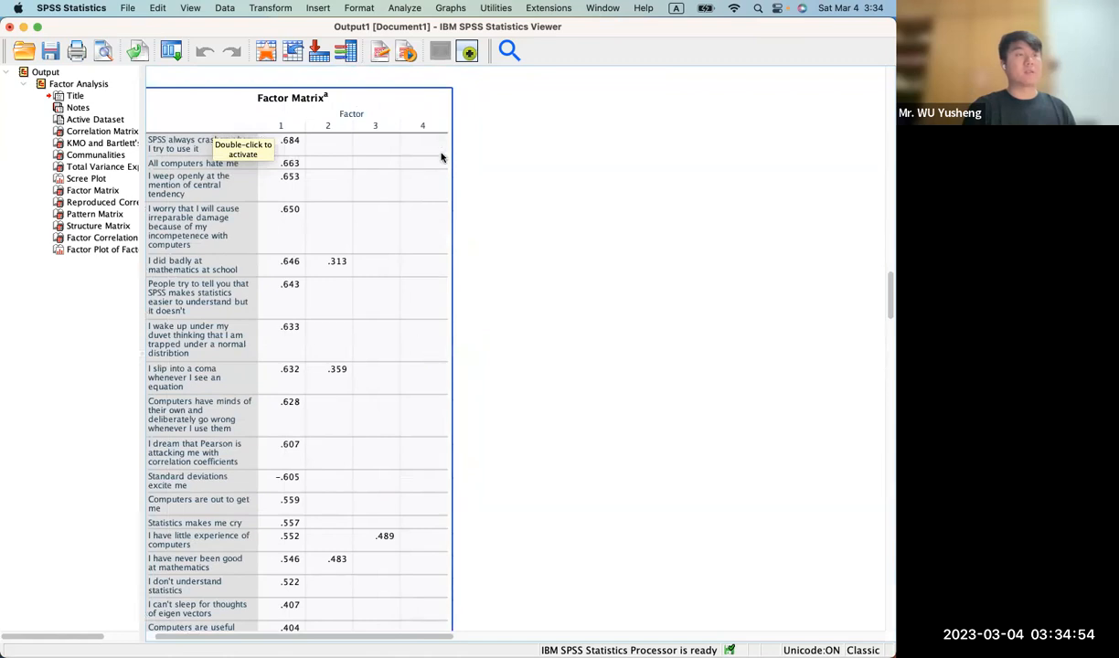
scroll(439, 192, "down", 3)
scroll(435, 244, "down", 5)
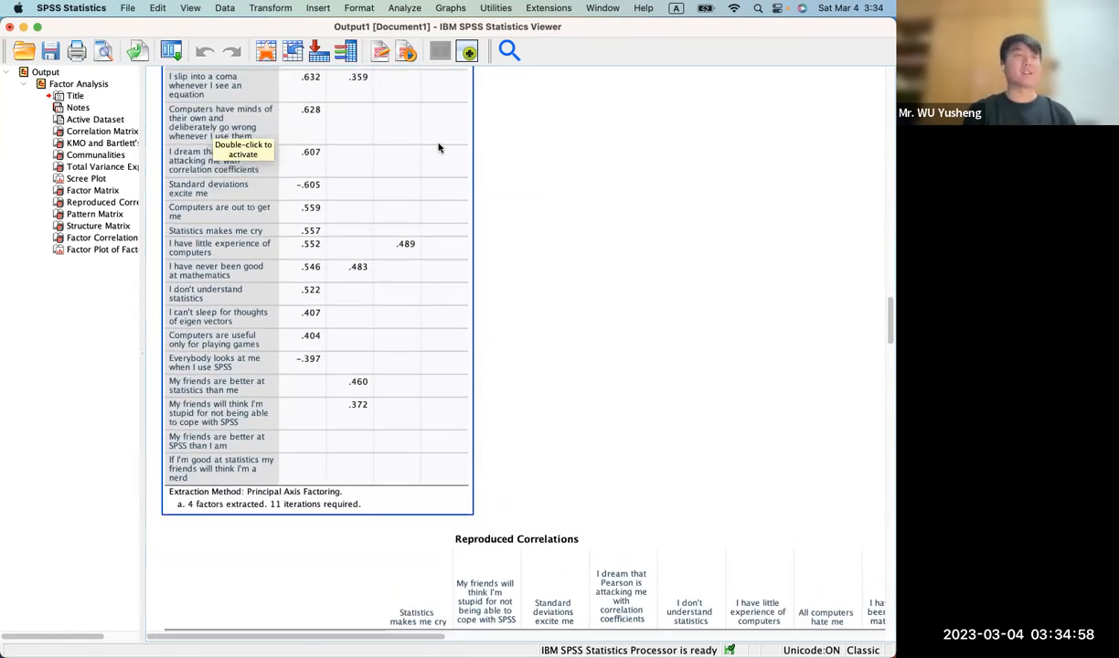
scroll(438, 142, "up", 4)
left_click(478, 163)
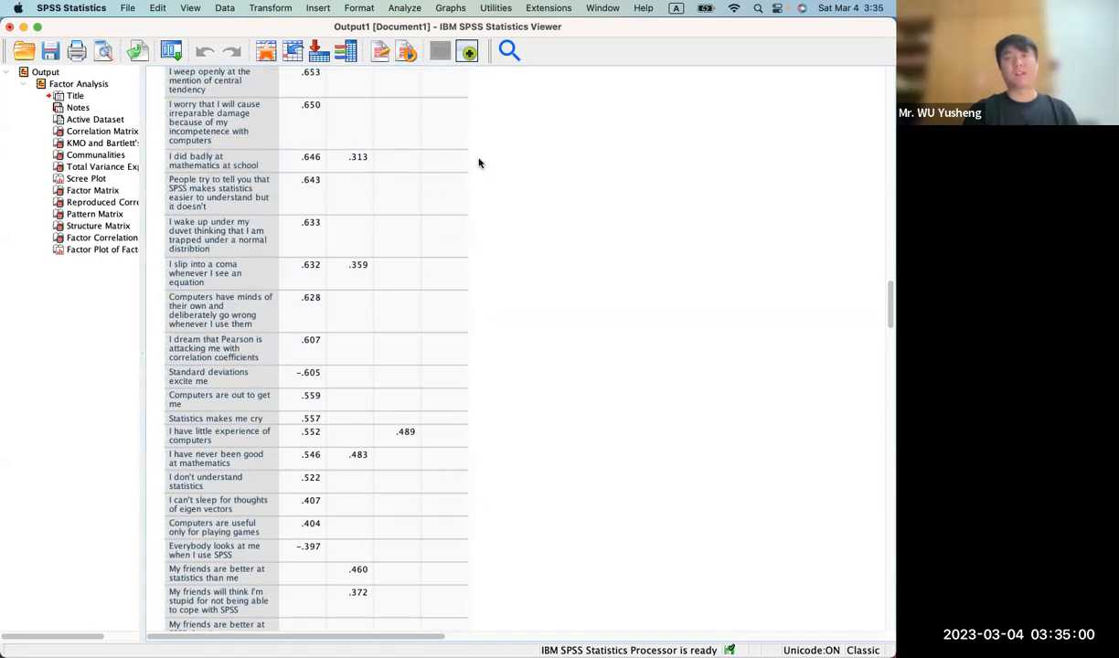
Recheck the Scree Plot against the four factors listed in the Factor Matrix
scroll(478, 162, "up", 11)
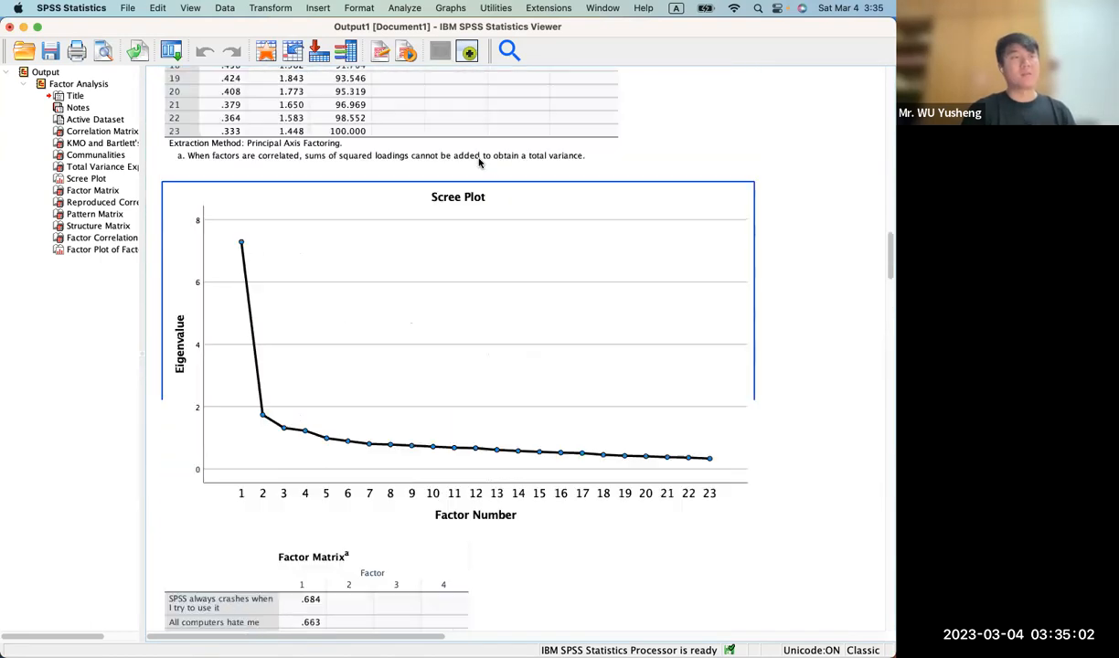
scroll(478, 163, "down", 3)
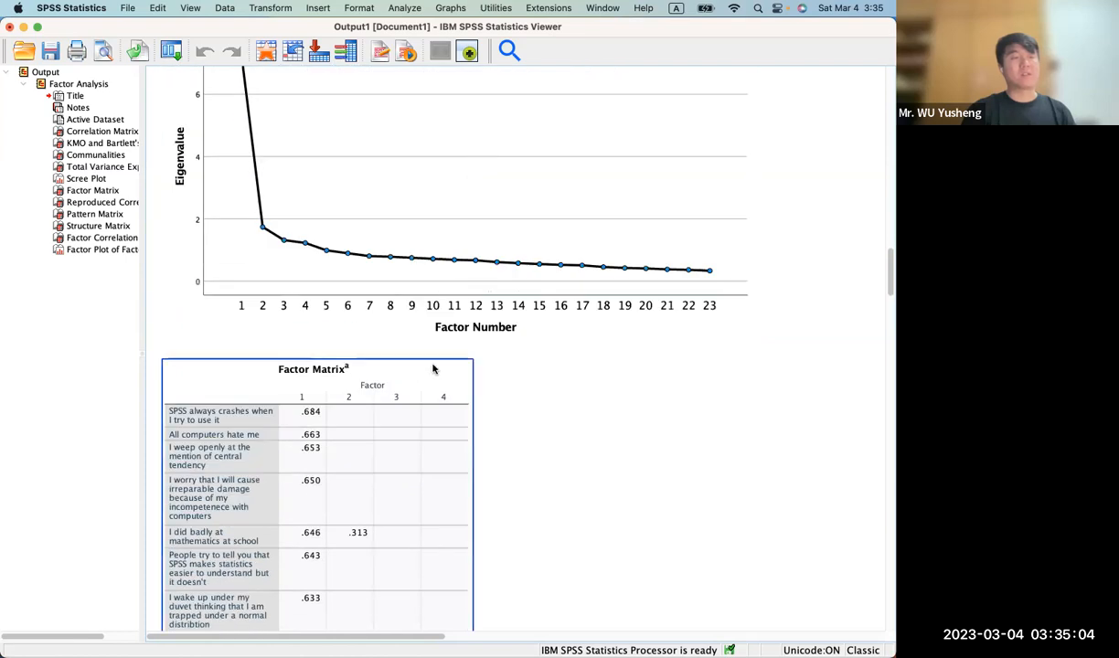
scroll(427, 286, "up", 3)
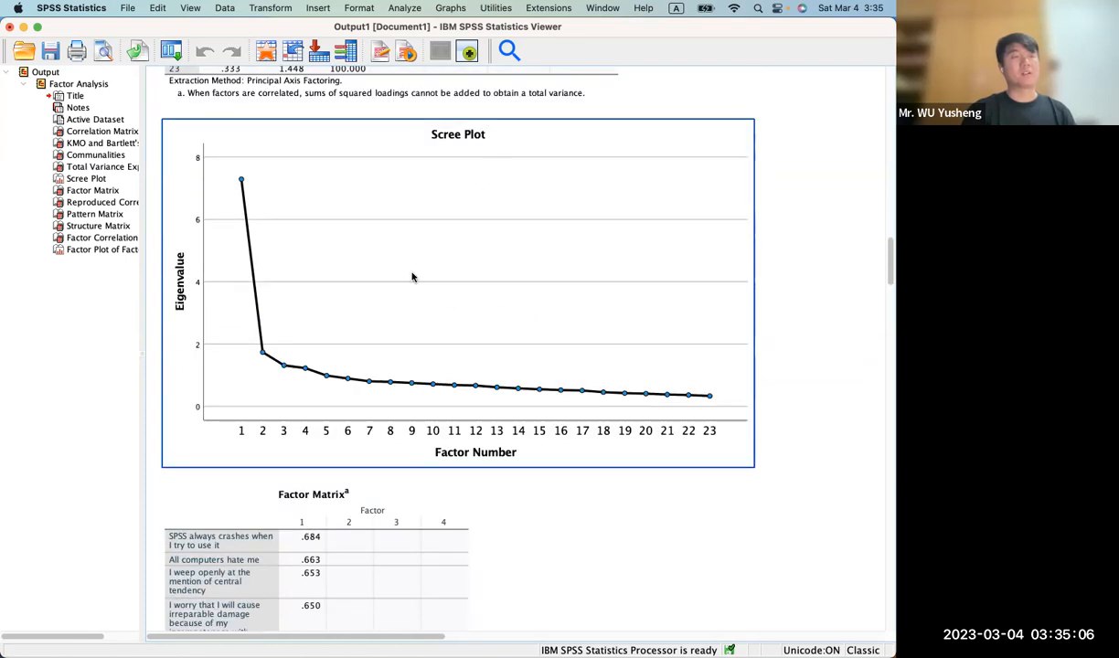
scroll(312, 414, "down", 9)
scroll(426, 386, "up", 2)
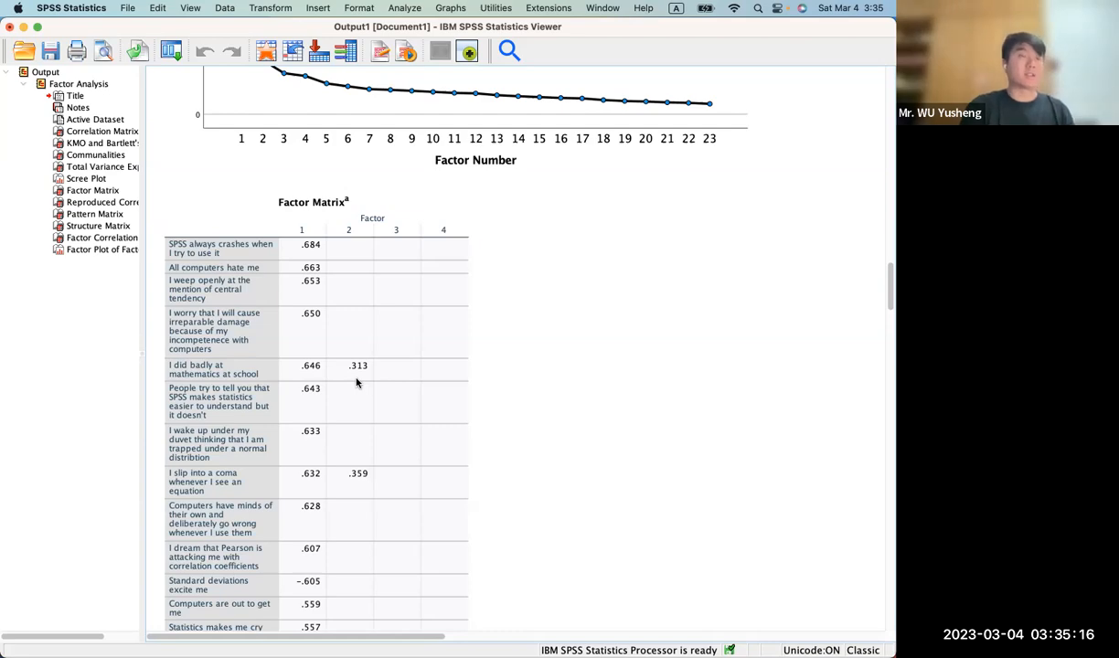
Go to the Pattern Matrix and examine the rotated loadings of the items on Factor 1
scroll(356, 382, "down", 20)
scroll(356, 382, "down", 20)
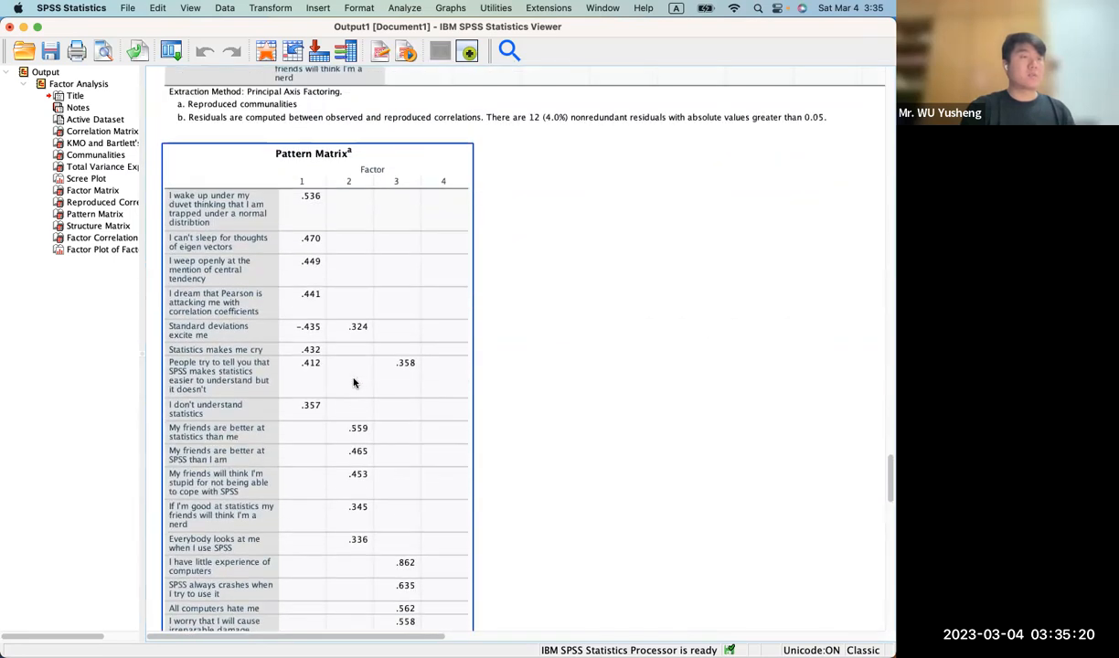
left_click(303, 305)
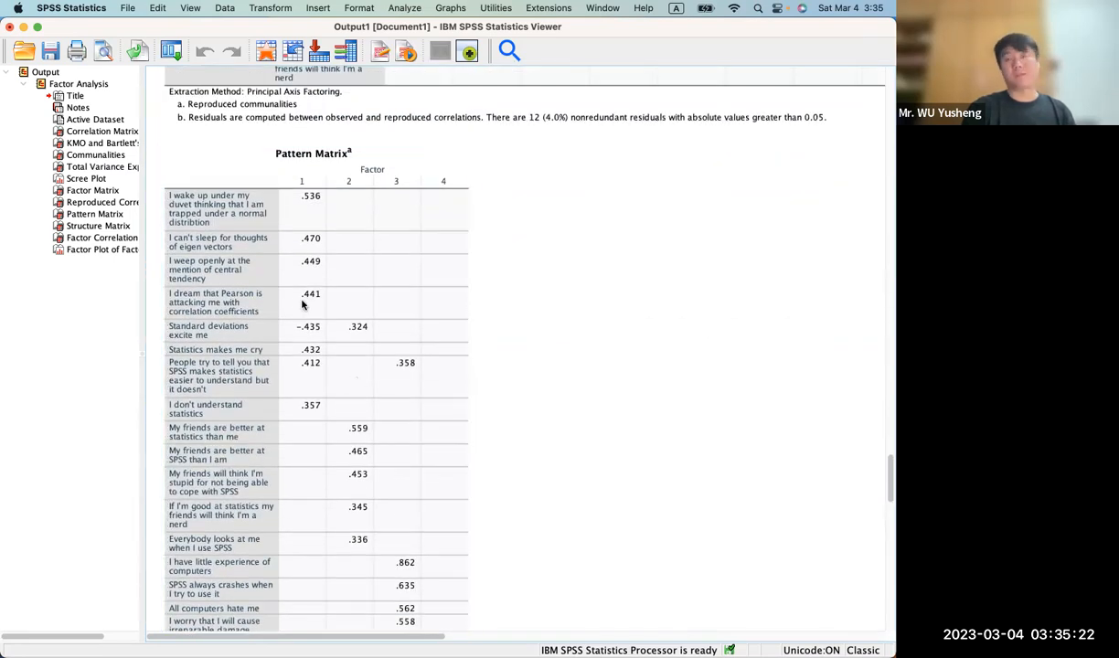
left_click(277, 306)
left_click(319, 293)
left_click(319, 294)
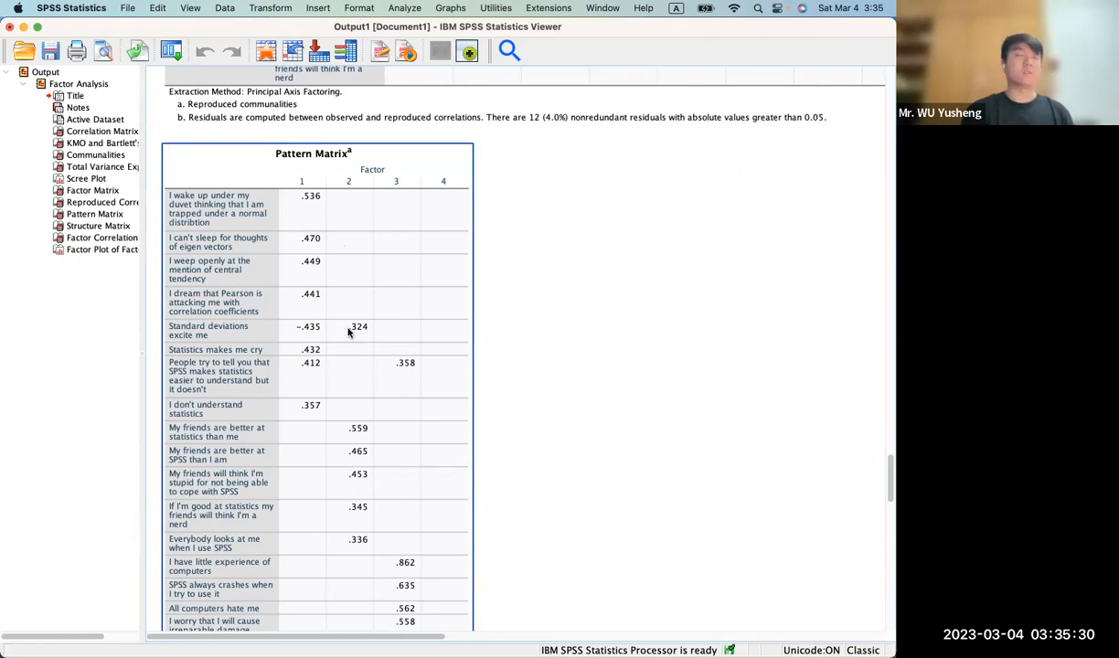
scroll(347, 333, "down", 5)
scroll(349, 331, "up", 6)
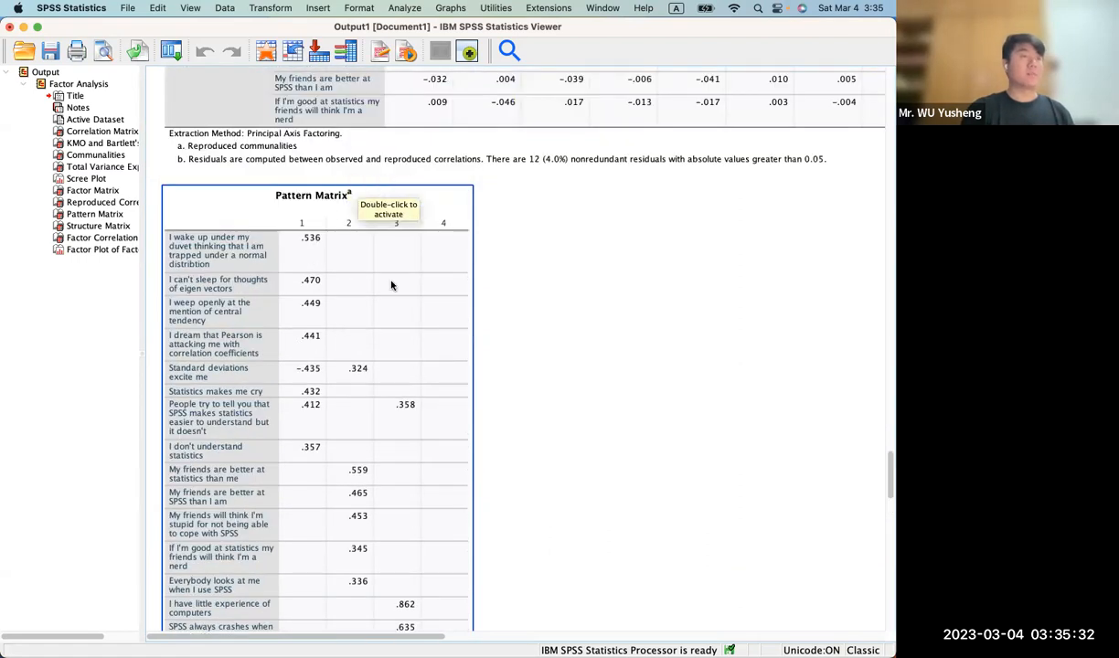
scroll(365, 354, "down", 2)
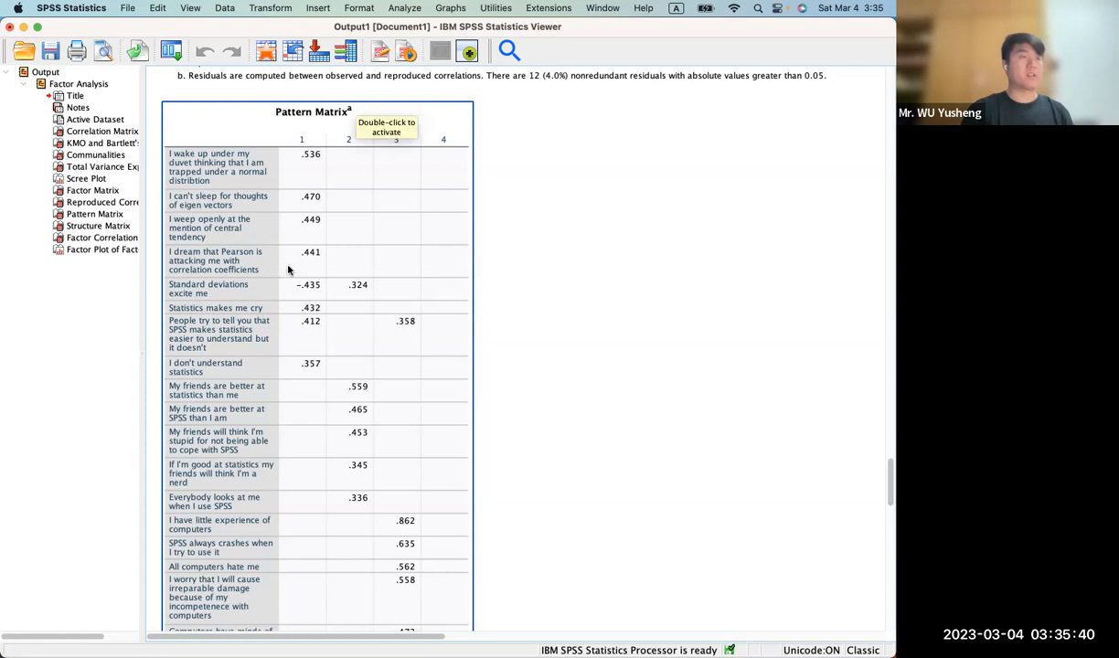
Compare how the items group across Factors 1 to 4 in the Pattern Matrix
scroll(347, 279, "down", 3)
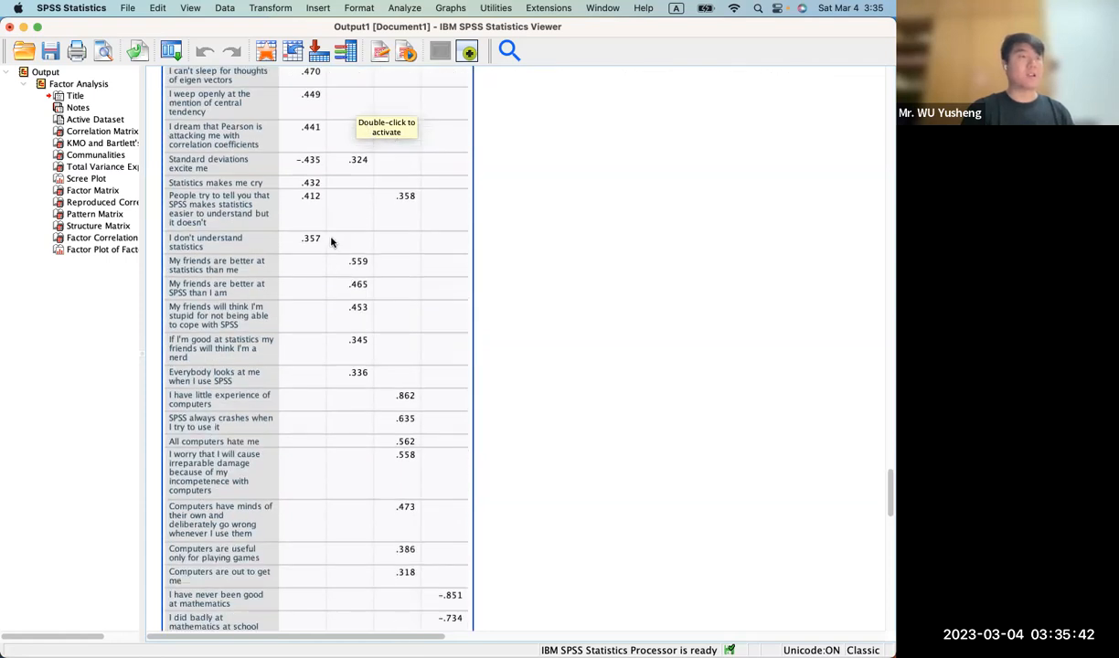
scroll(383, 285, "up", 3)
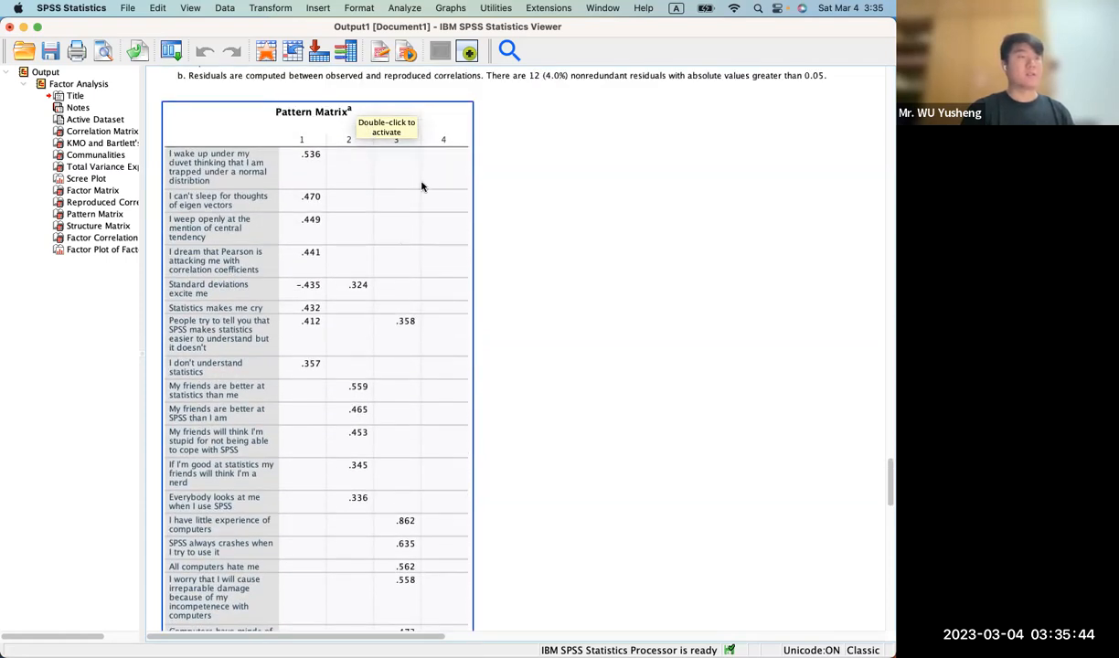
scroll(426, 297, "down", 8)
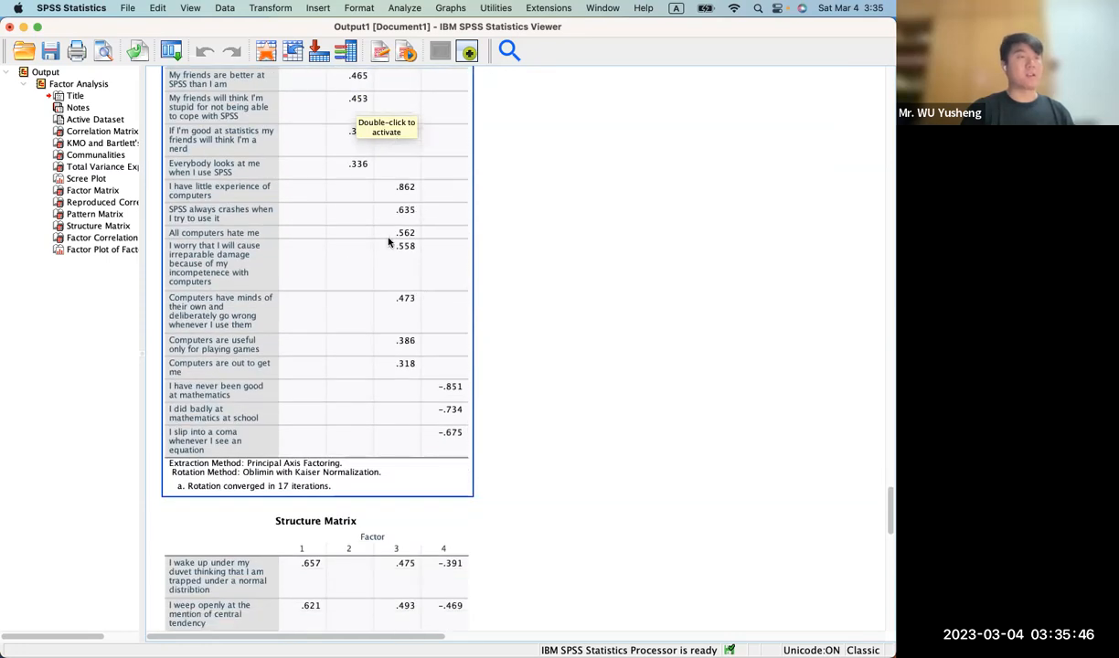
scroll(405, 384, "up", 3)
scroll(406, 387, "up", 5)
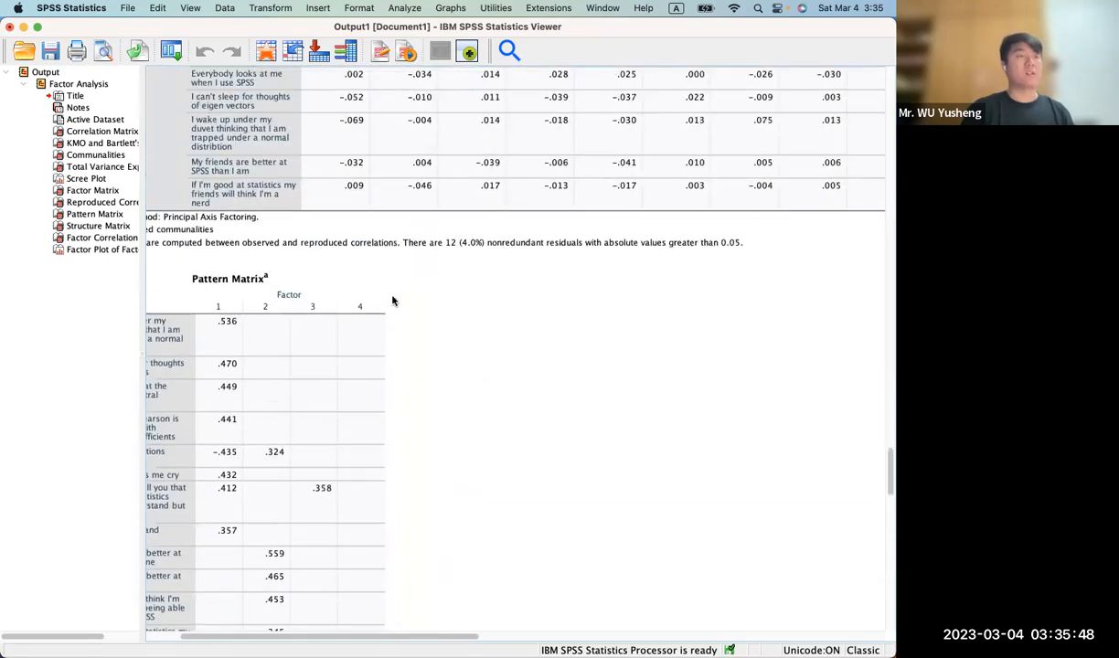
scroll(396, 320, "down", 5)
scroll(402, 320, "down", 2)
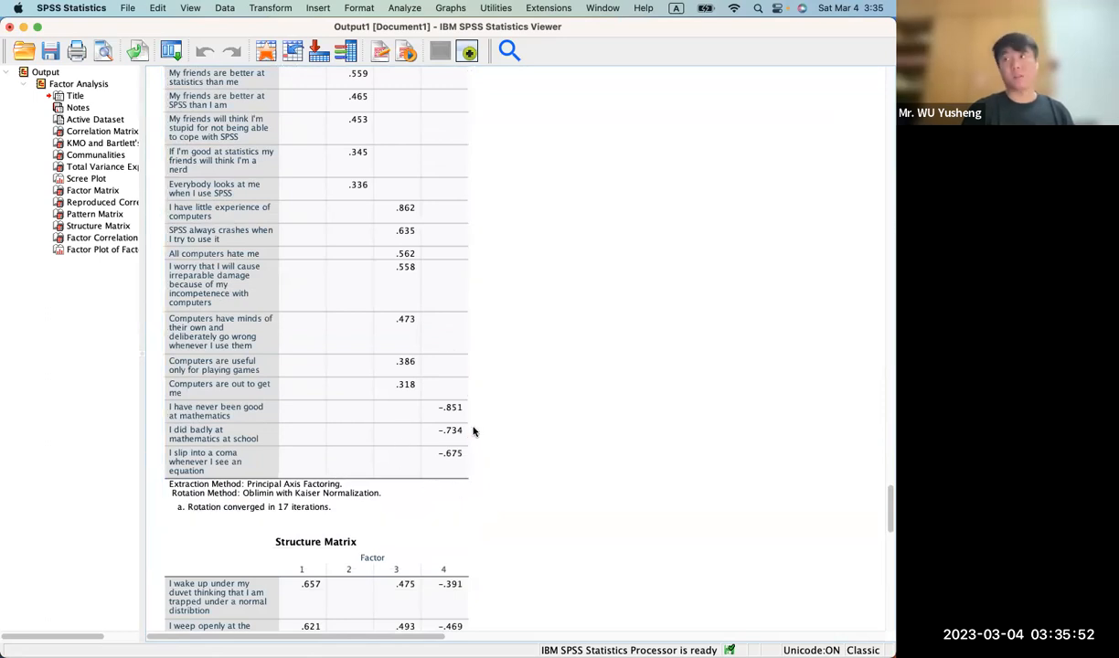
scroll(471, 429, "up", 5)
scroll(365, 365, "down", 6)
Examine the mathematics and equation items that load on Factor 4 in the Pattern Matrix
left_click(306, 341)
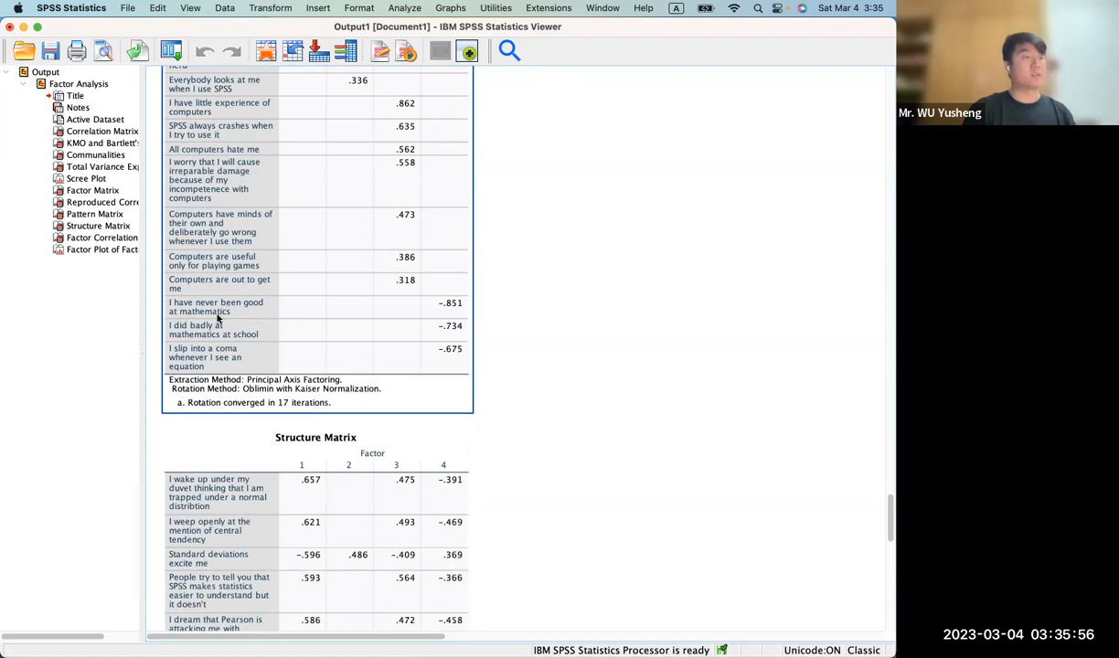
left_click(218, 368)
left_click(218, 366)
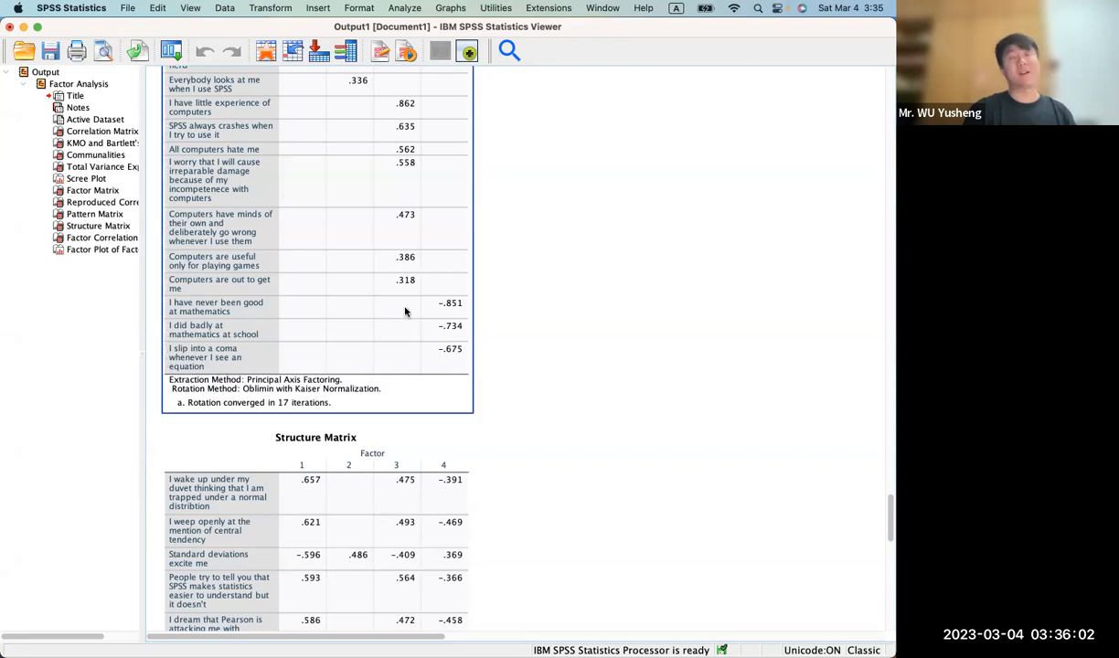
left_click(419, 373)
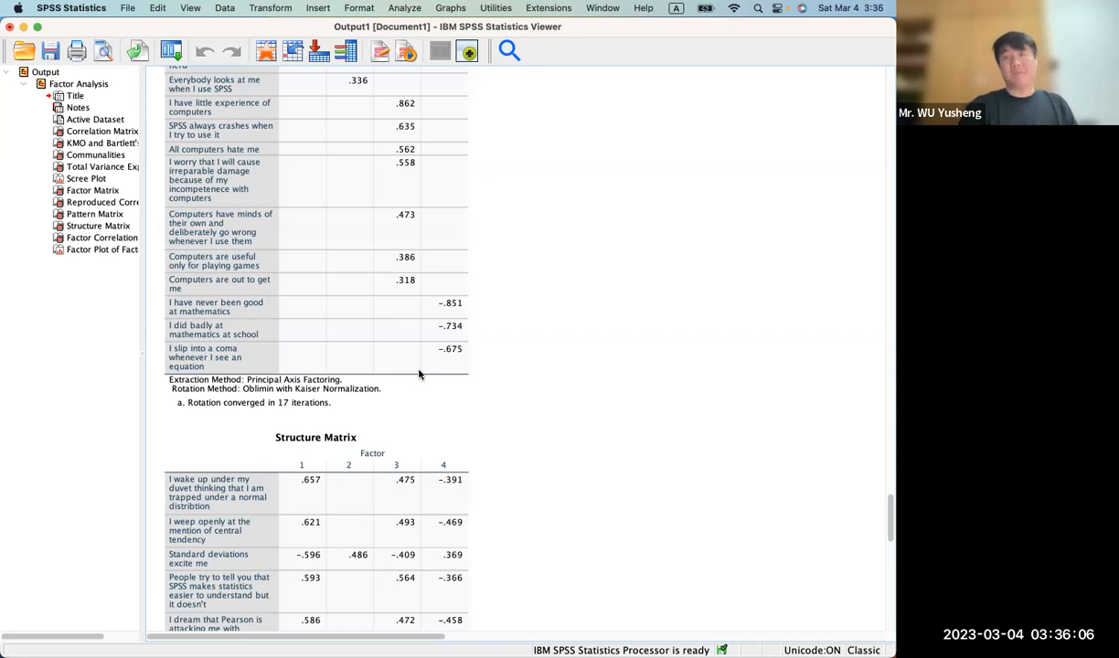
left_click(419, 374)
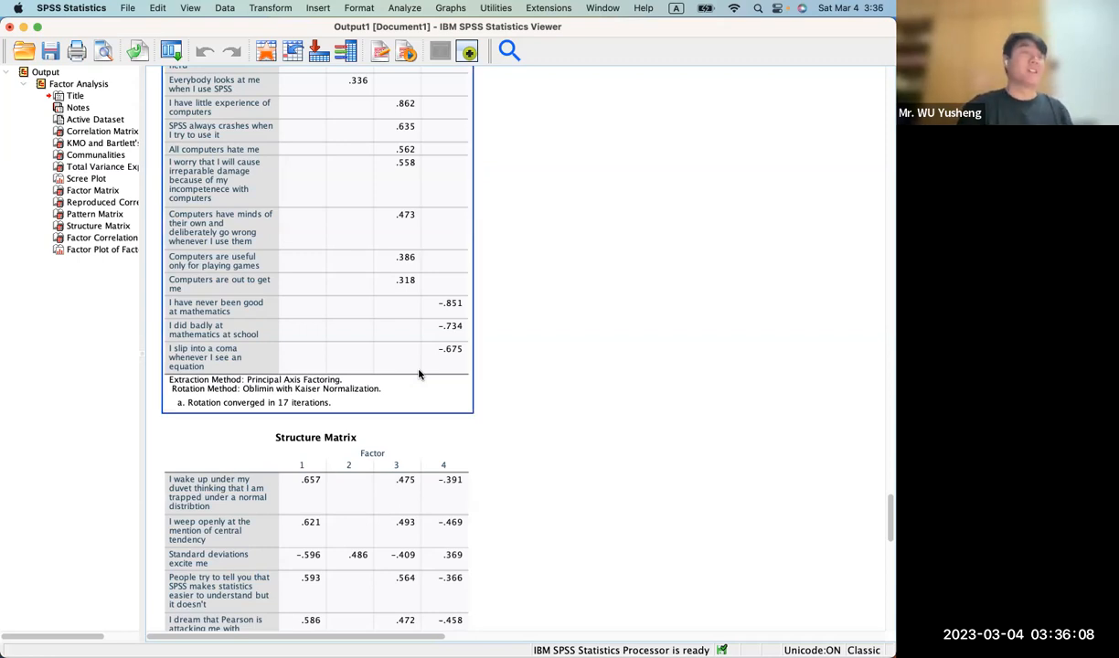
Review the whole Pattern Matrix again to interpret the common theme of each factor's items
scroll(419, 374, "up", 5)
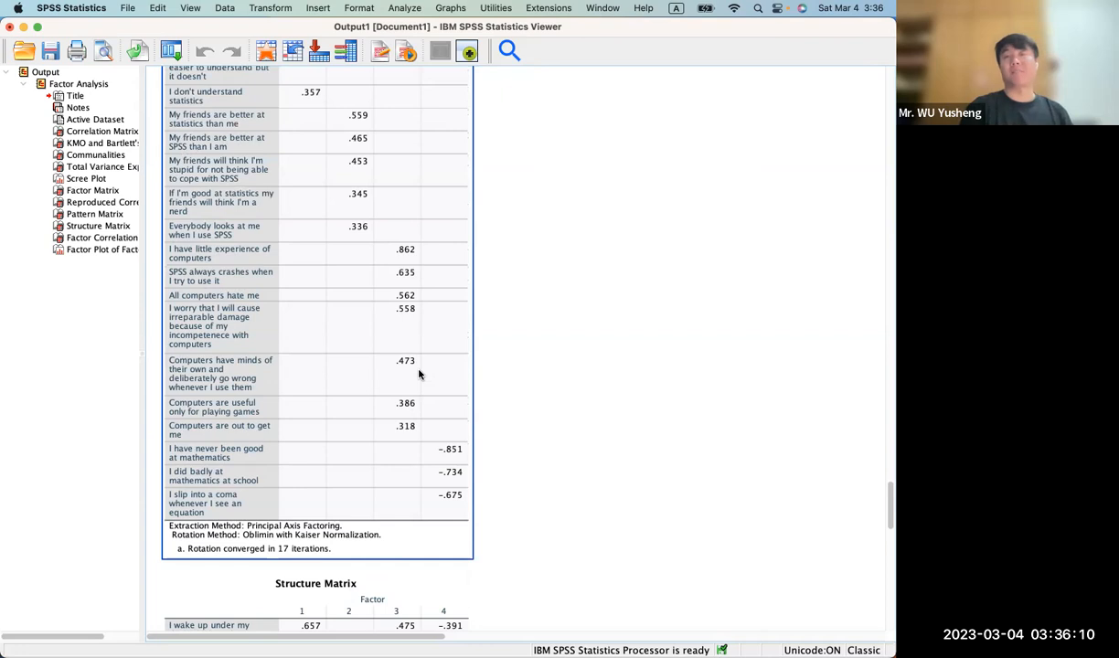
scroll(419, 374, "up", 10)
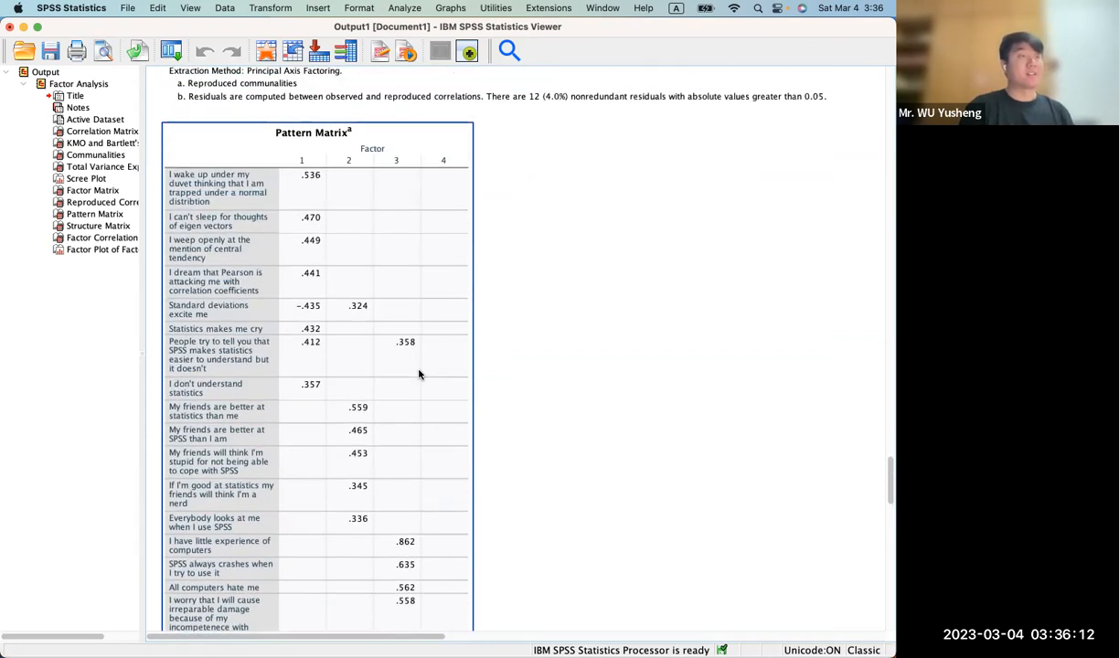
scroll(420, 374, "down", 11)
scroll(419, 374, "up", 8)
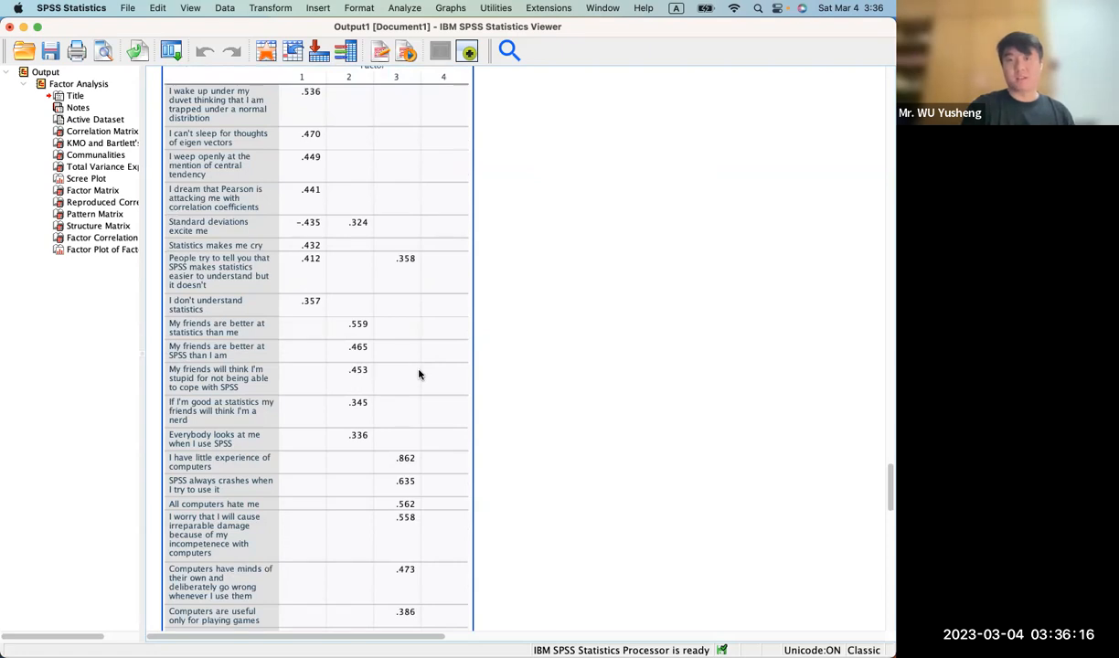
scroll(419, 374, "down", 10)
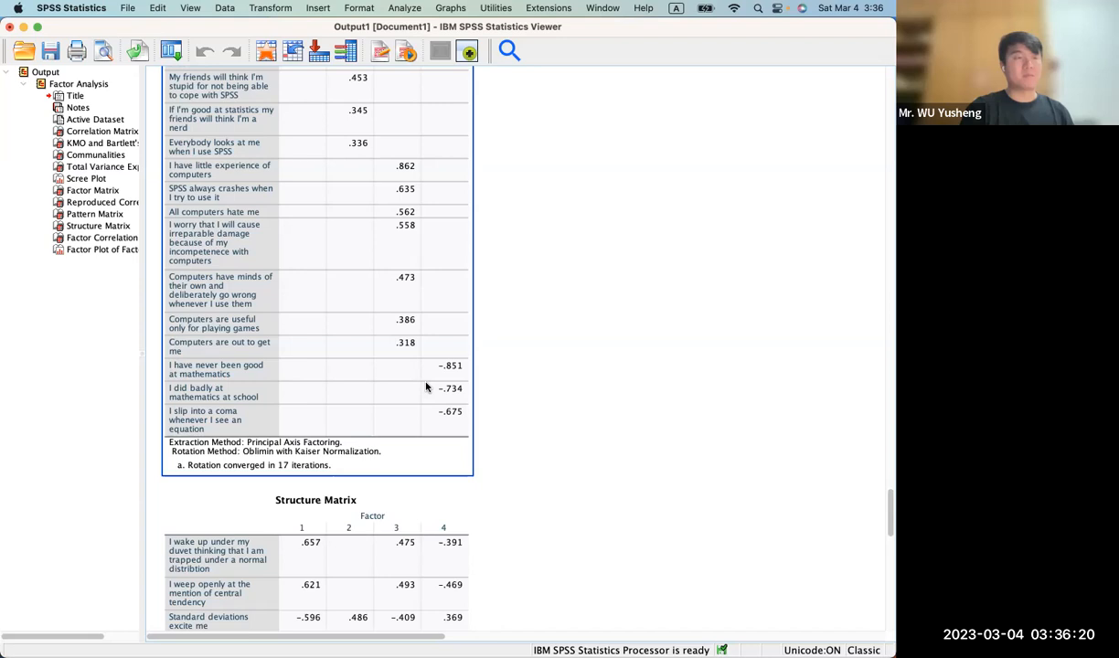
scroll(351, 413, "up", 2)
scroll(352, 412, "up", 1)
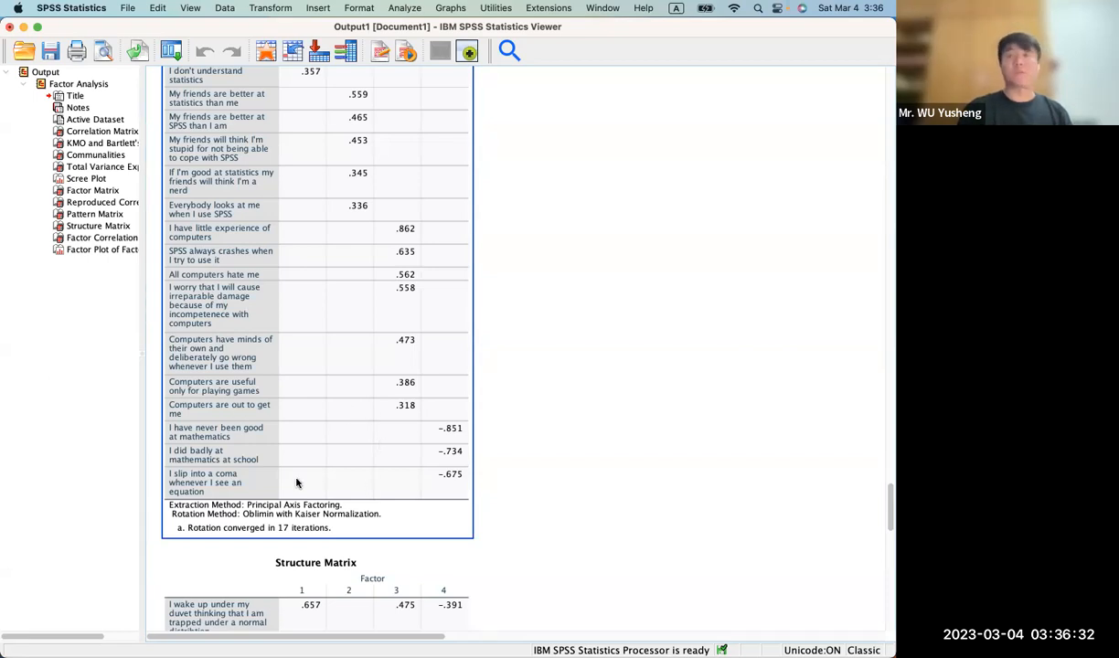
Recheck the item groupings for all four factors in the Pattern Matrix, continuing down to the Structure and Factor Correlation matrices
left_click(383, 485)
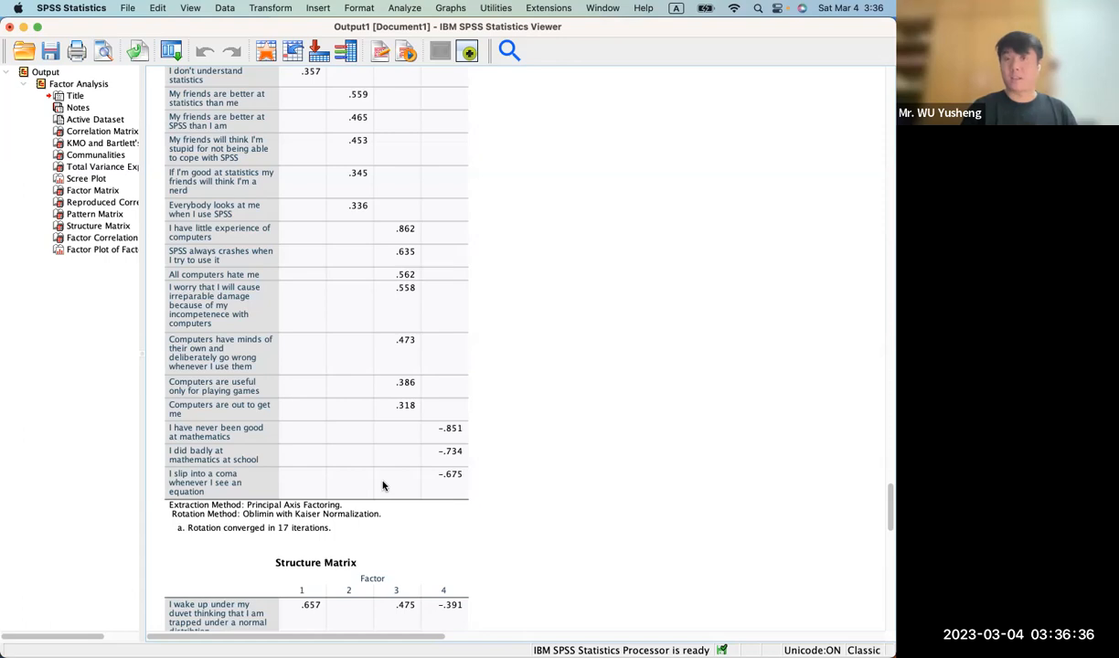
left_click(430, 432)
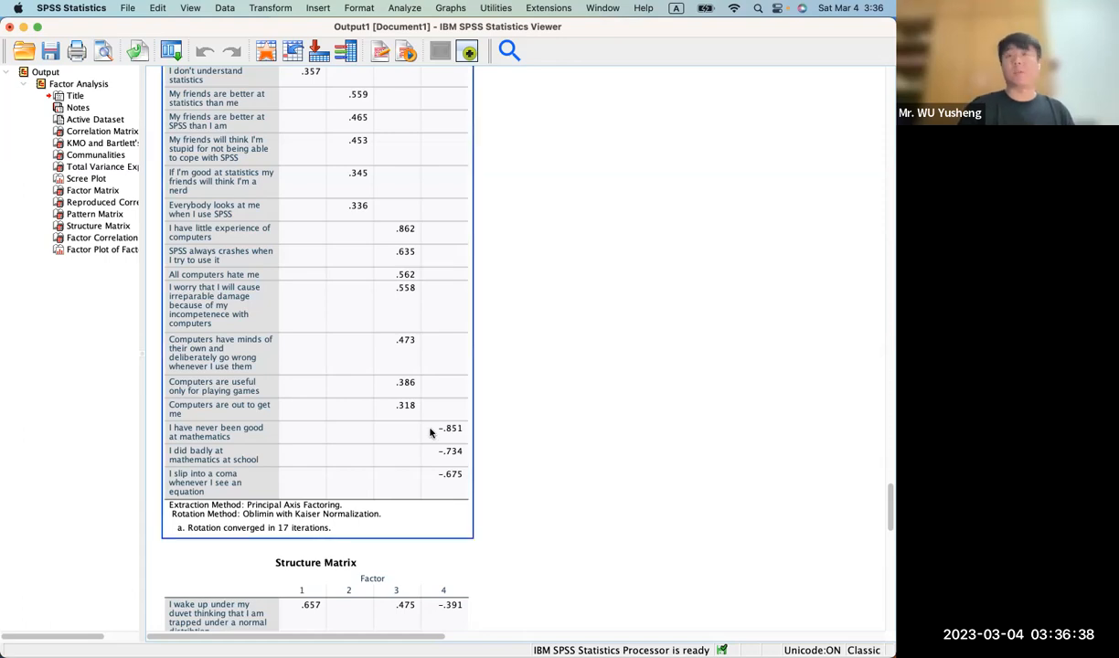
scroll(430, 433, "up", 5)
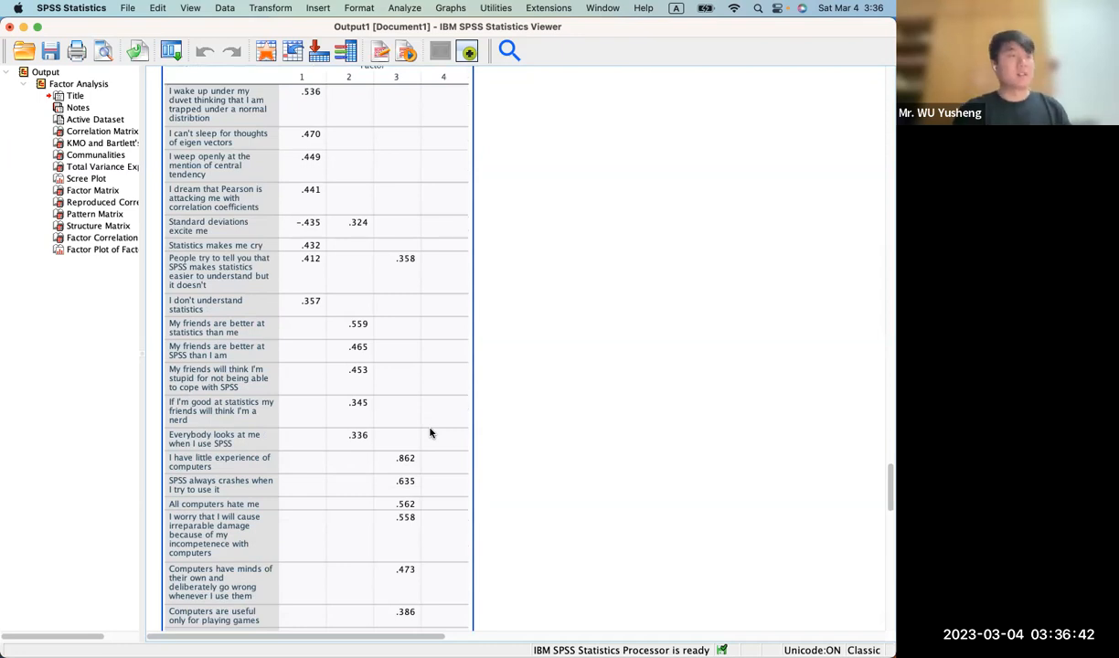
scroll(430, 432, "up", 2)
scroll(431, 433, "down", 2)
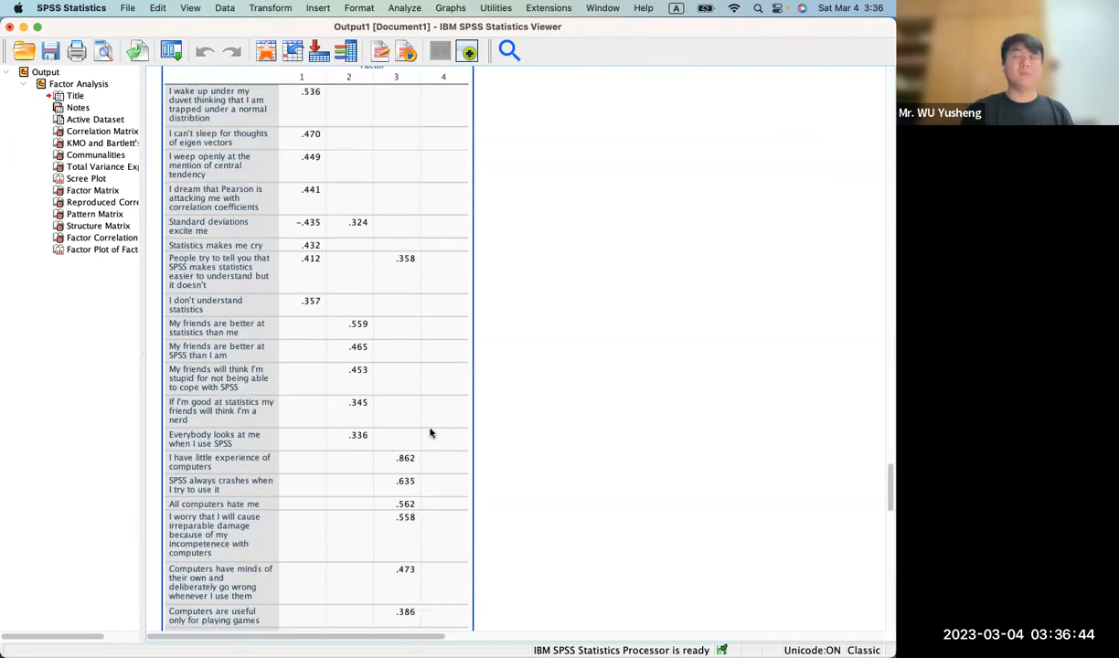
scroll(431, 432, "up", 1)
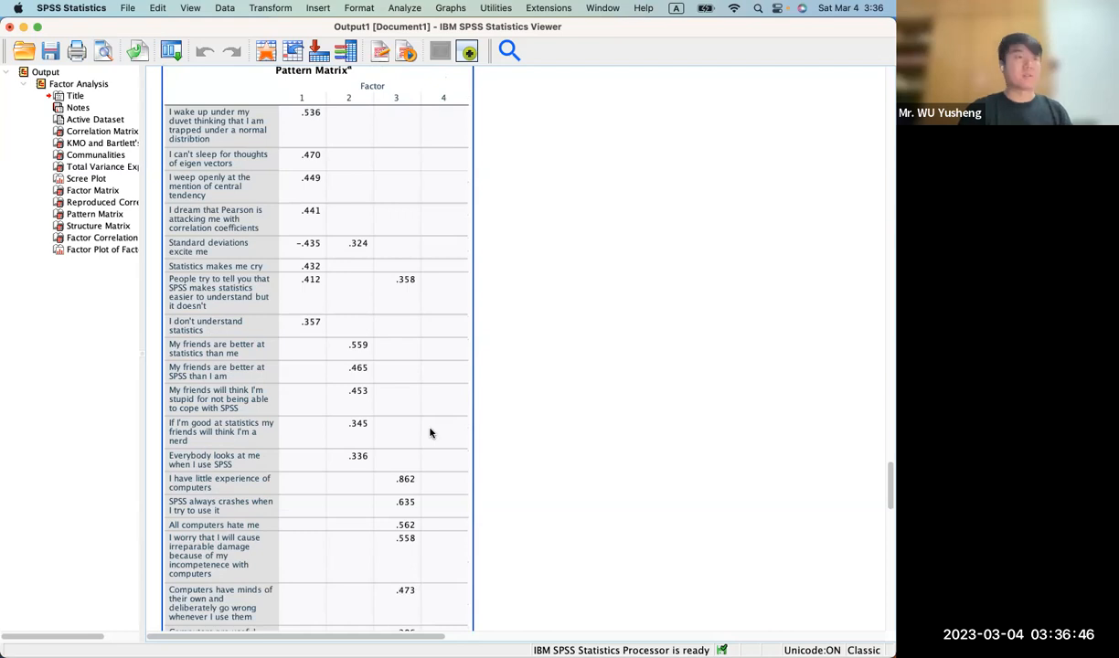
scroll(430, 432, "up", 3)
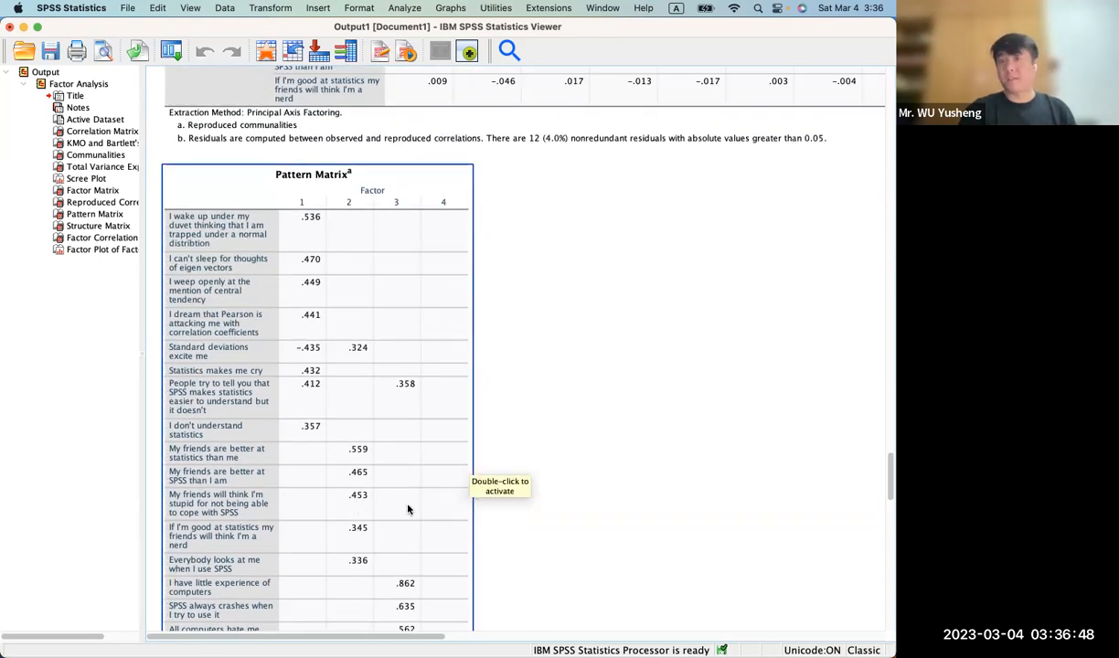
scroll(407, 509, "down", 8)
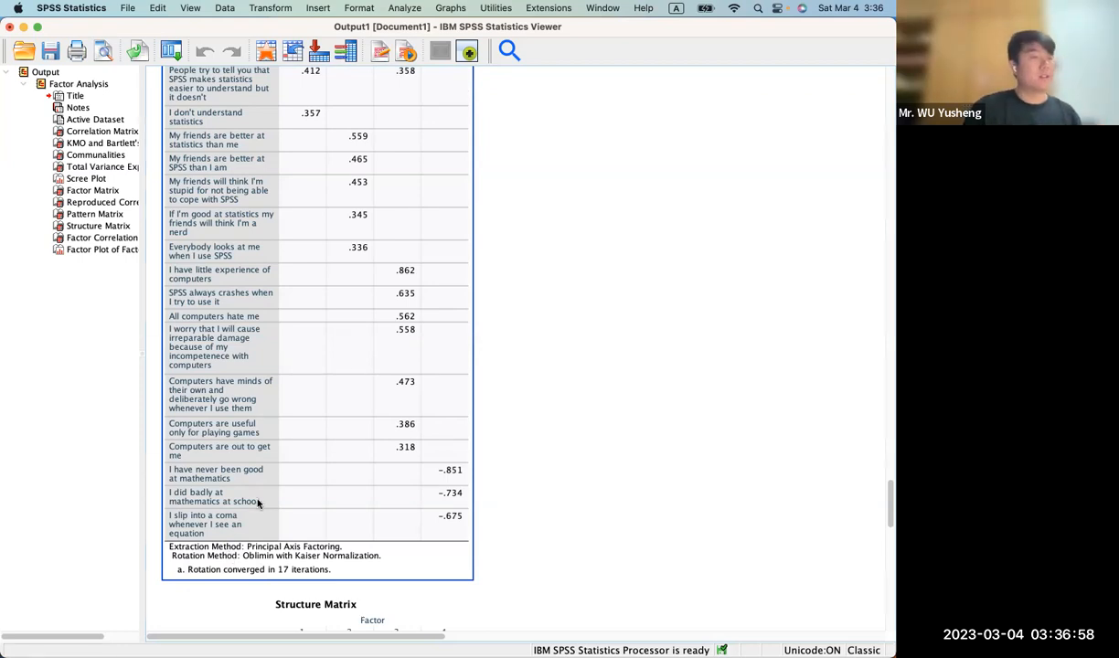
scroll(255, 345, "up", 6)
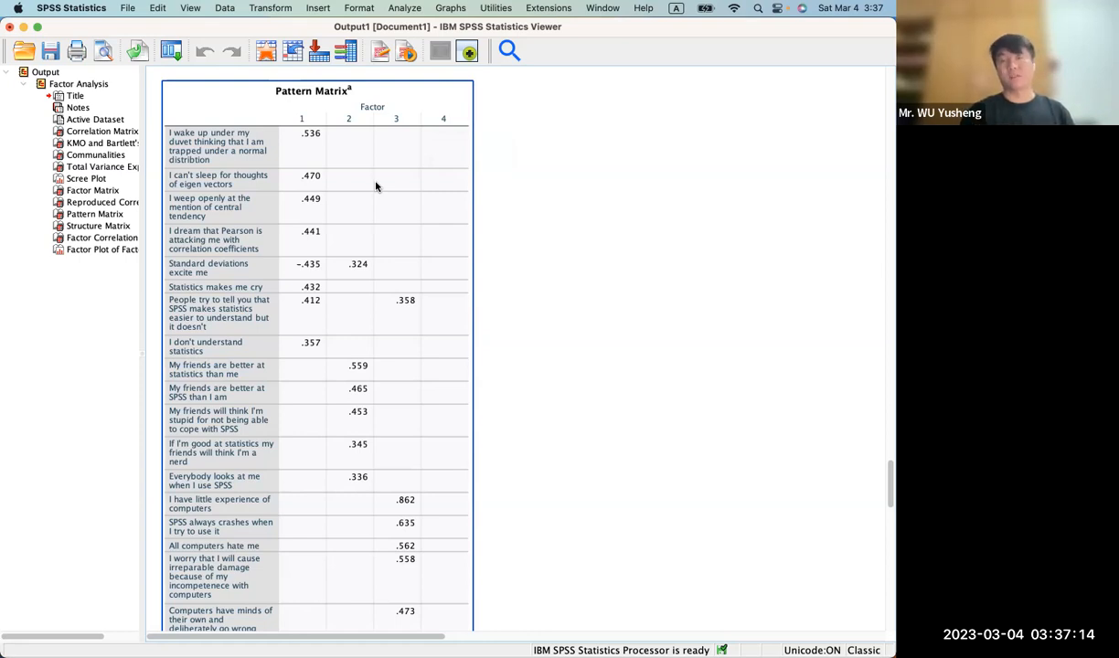
scroll(348, 239, "down", 15)
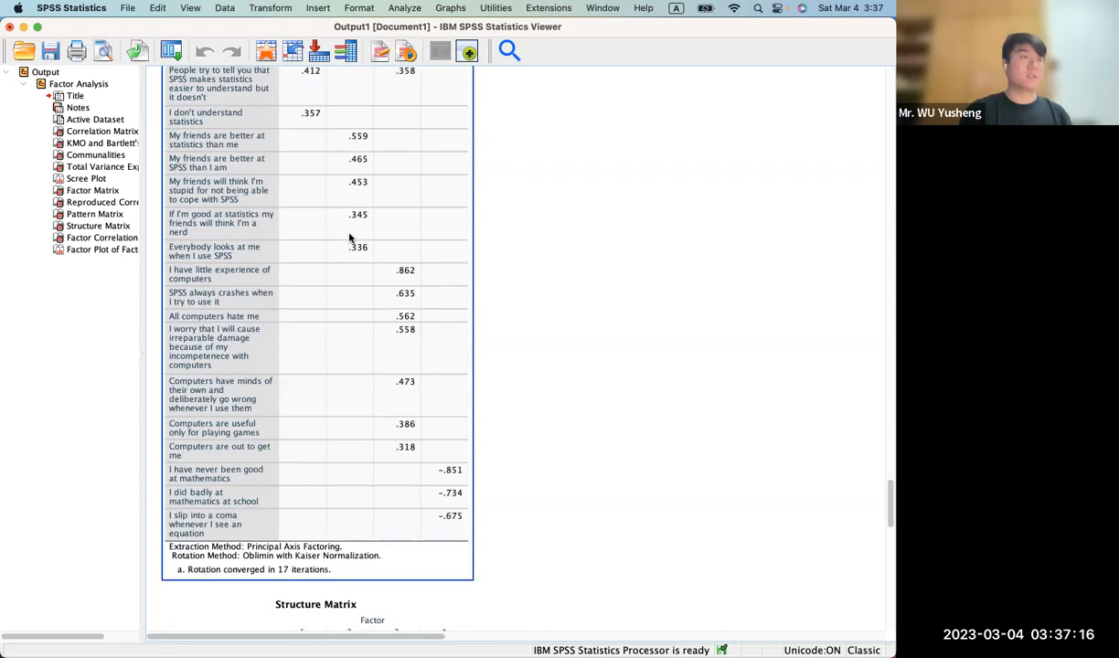
scroll(348, 238, "down", 5)
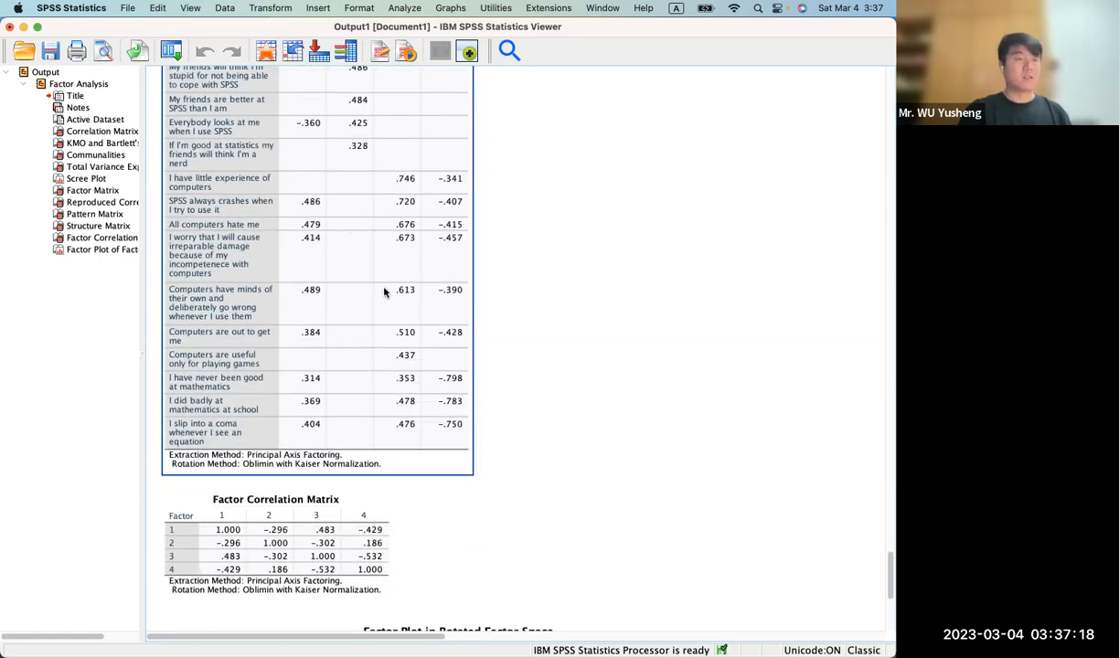
Switch to the FA Tutorial document in Word and read section 3.2 on the Factor Matrix, including its example equations
key("ctrl+Up")
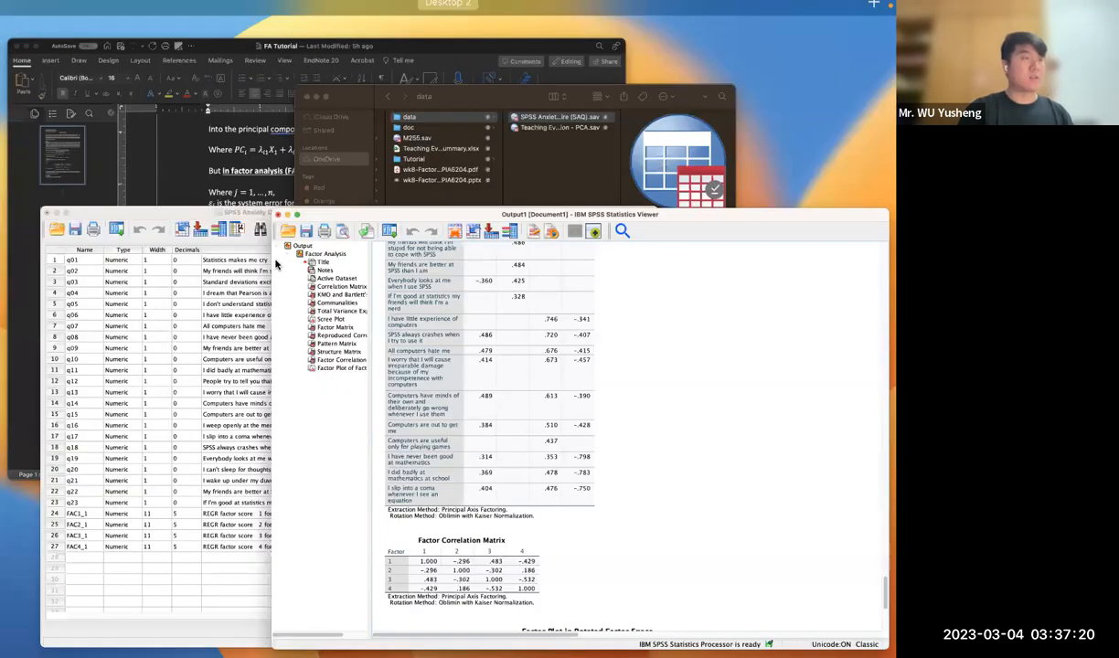
left_click(663, 162)
scroll(374, 366, "down", 20)
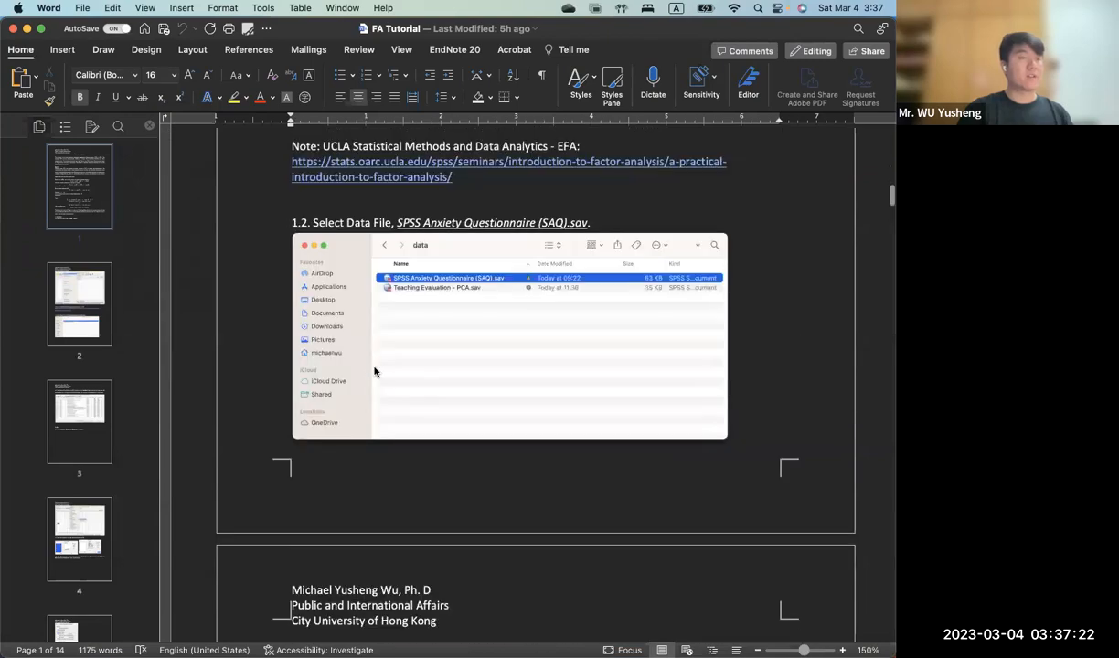
scroll(374, 366, "down", 20)
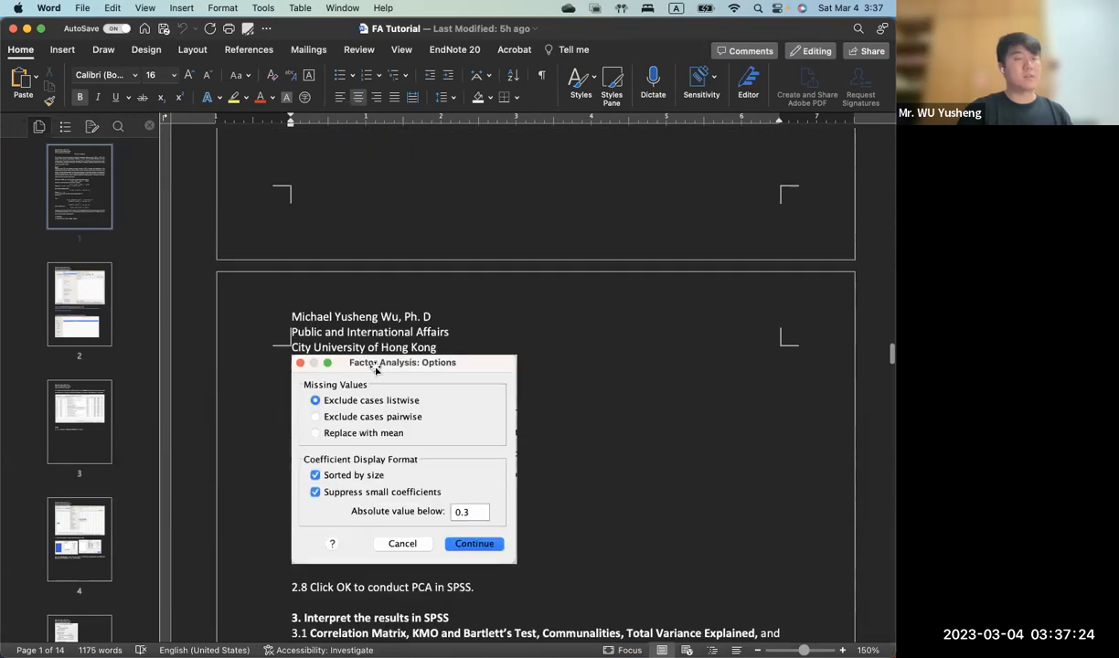
scroll(374, 365, "down", 15)
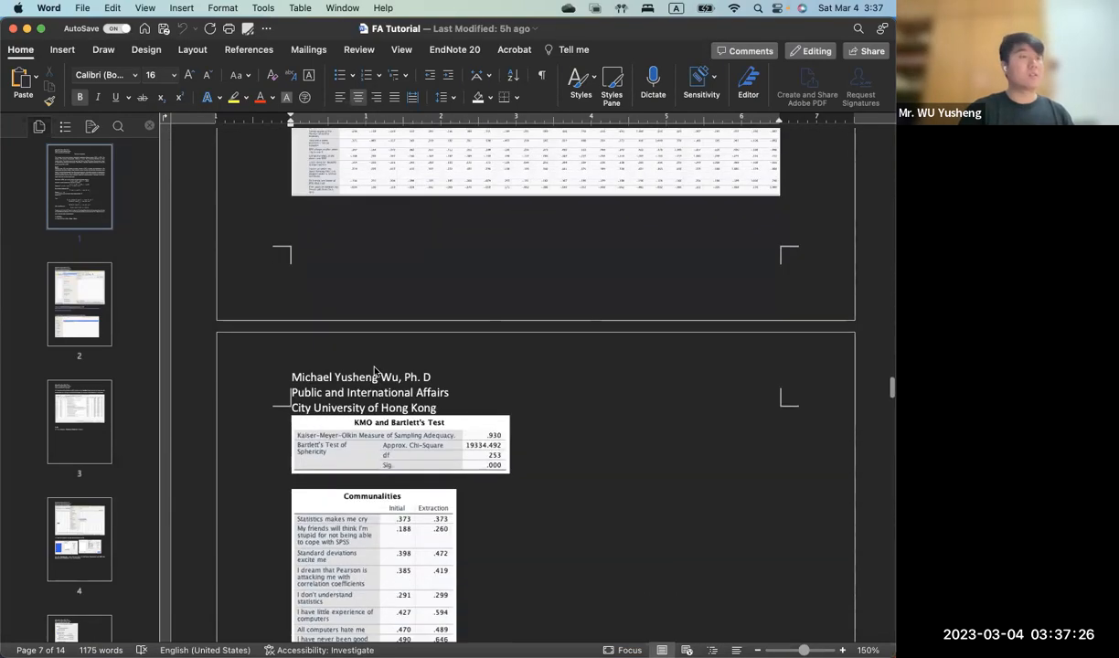
scroll(376, 370, "down", 20)
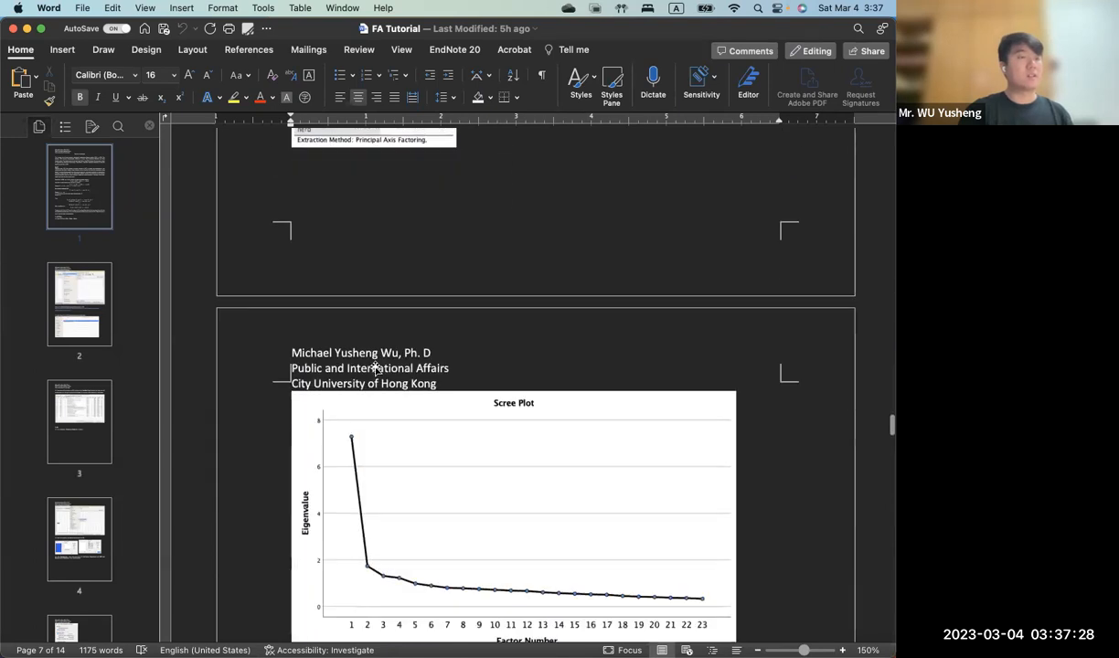
scroll(374, 365, "down", 3)
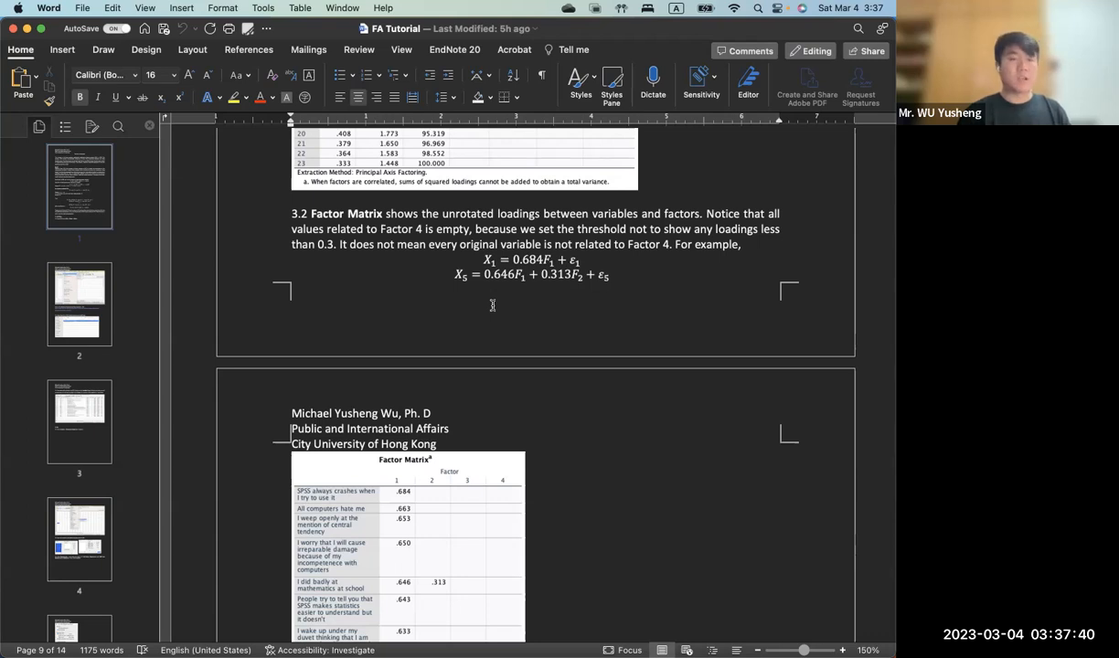
scroll(492, 305, "down", 5)
scroll(486, 300, "down", 1)
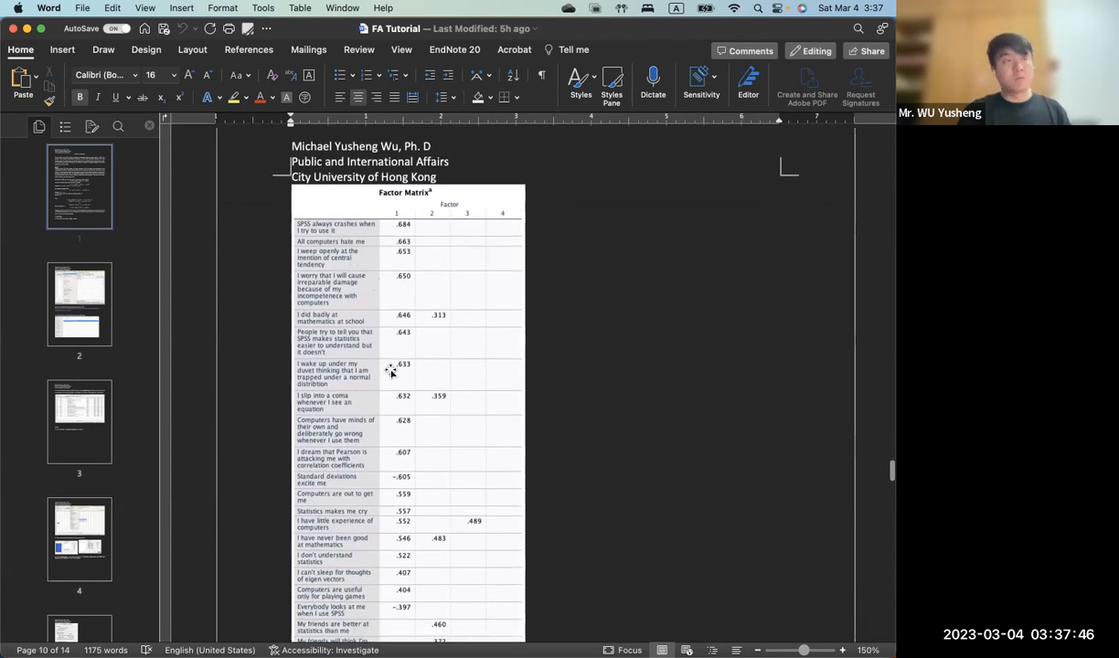
scroll(390, 370, "up", 6)
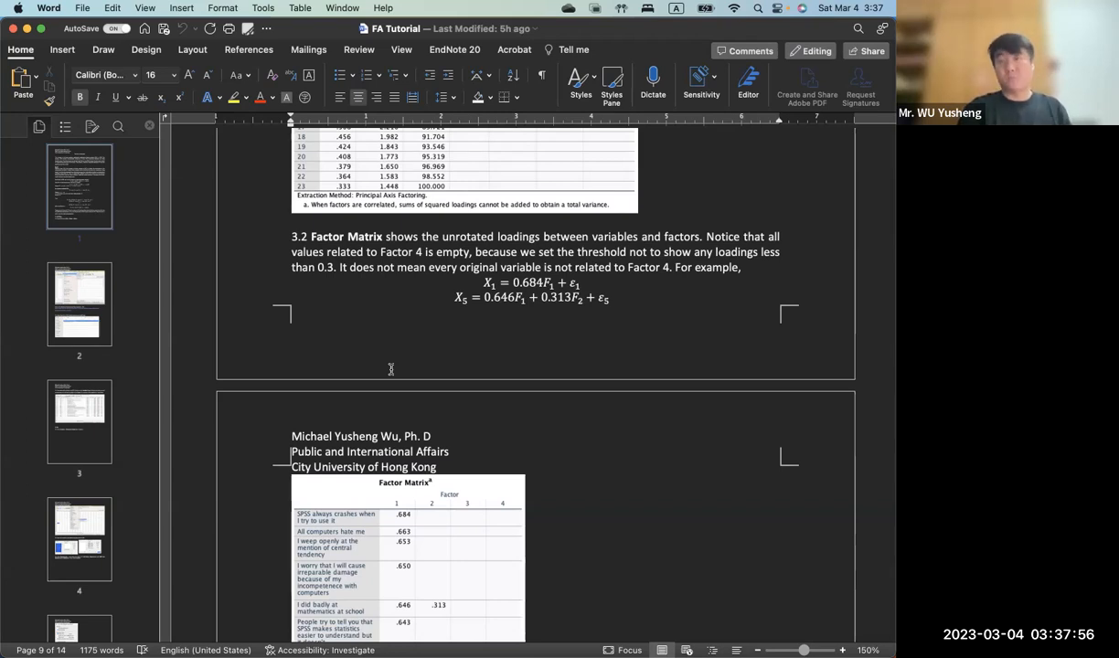
Go through sections 3.3 to 3.5 of the tutorial and read section 4, Internal Consistency Reliability Test, on Cronbach Alpha
scroll(391, 368, "down", 15)
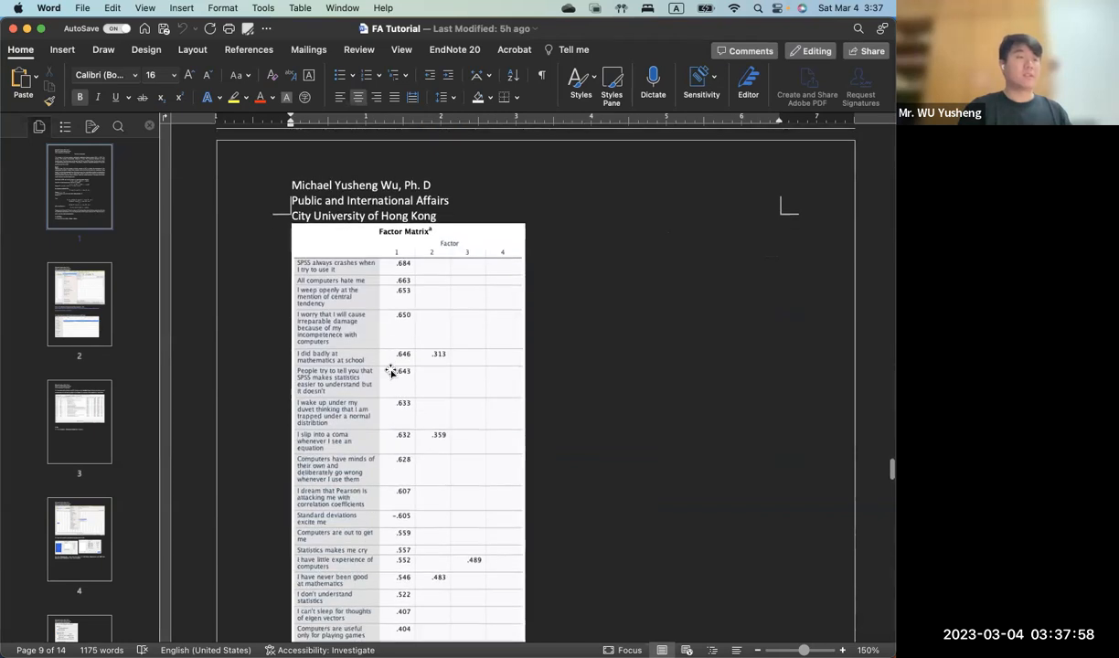
scroll(390, 368, "down", 10)
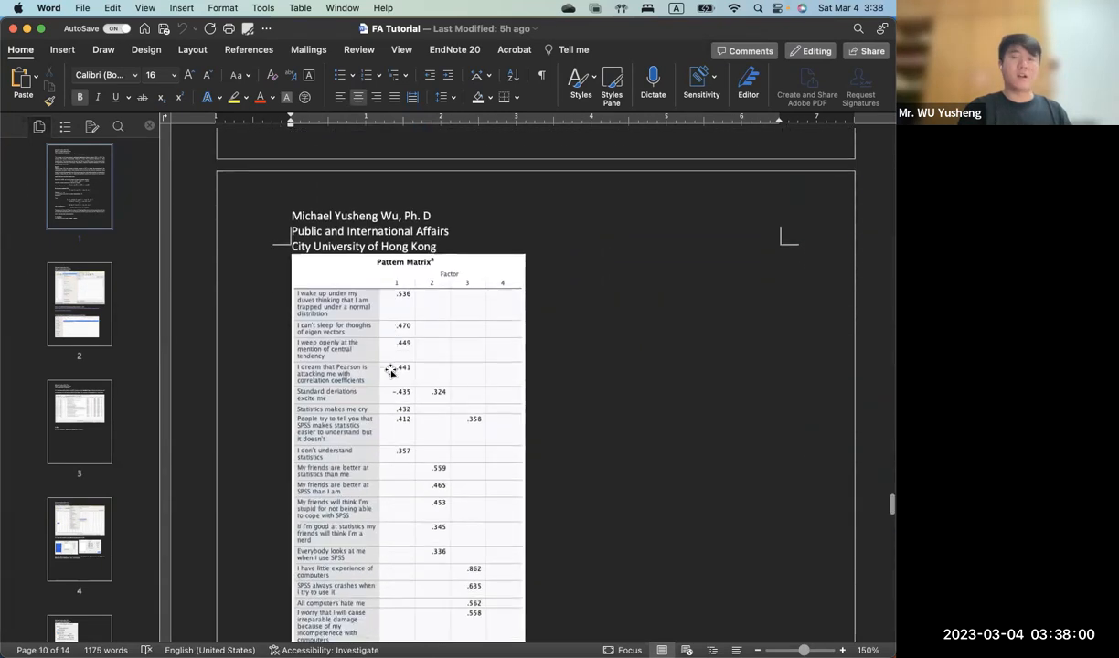
scroll(390, 370, "down", 5)
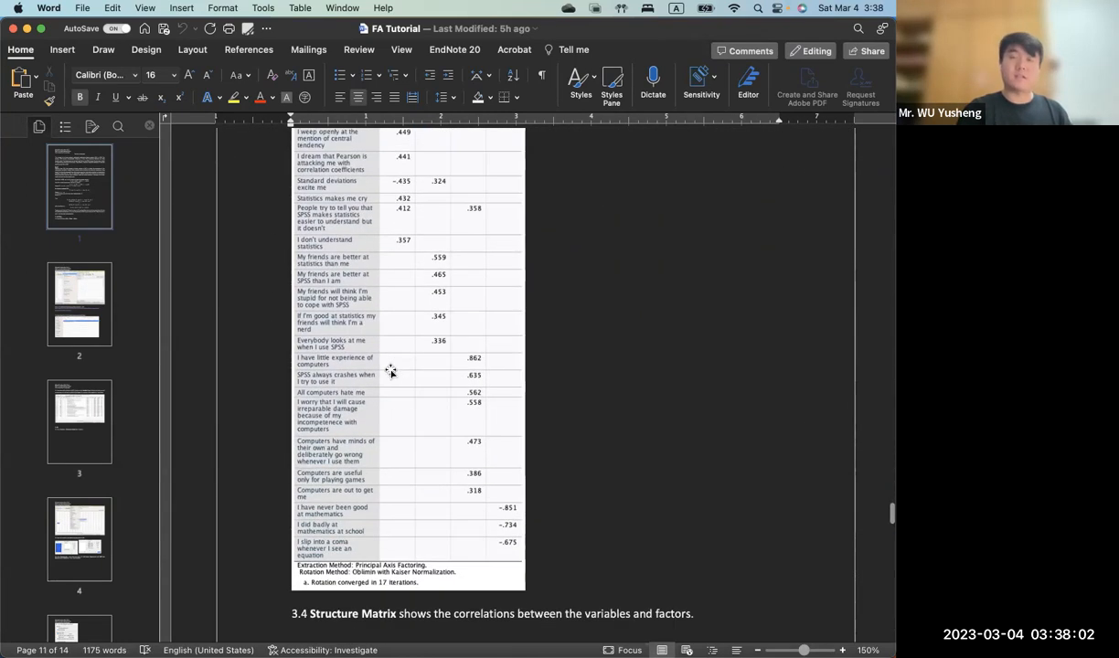
scroll(390, 371, "down", 3)
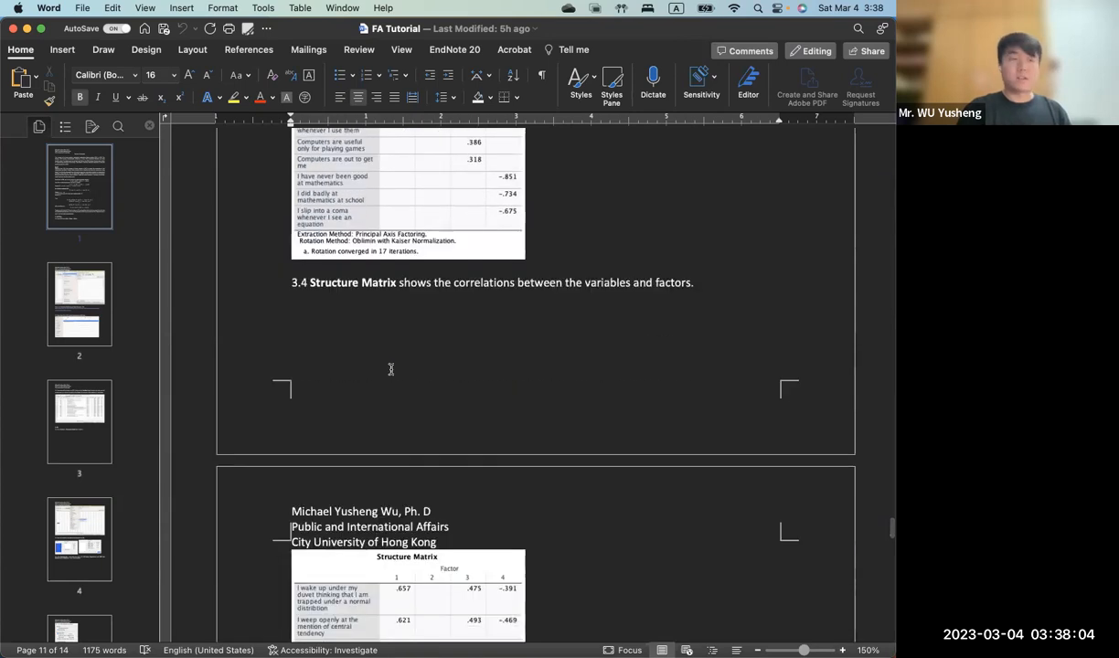
scroll(390, 371, "down", 5)
scroll(390, 370, "down", 8)
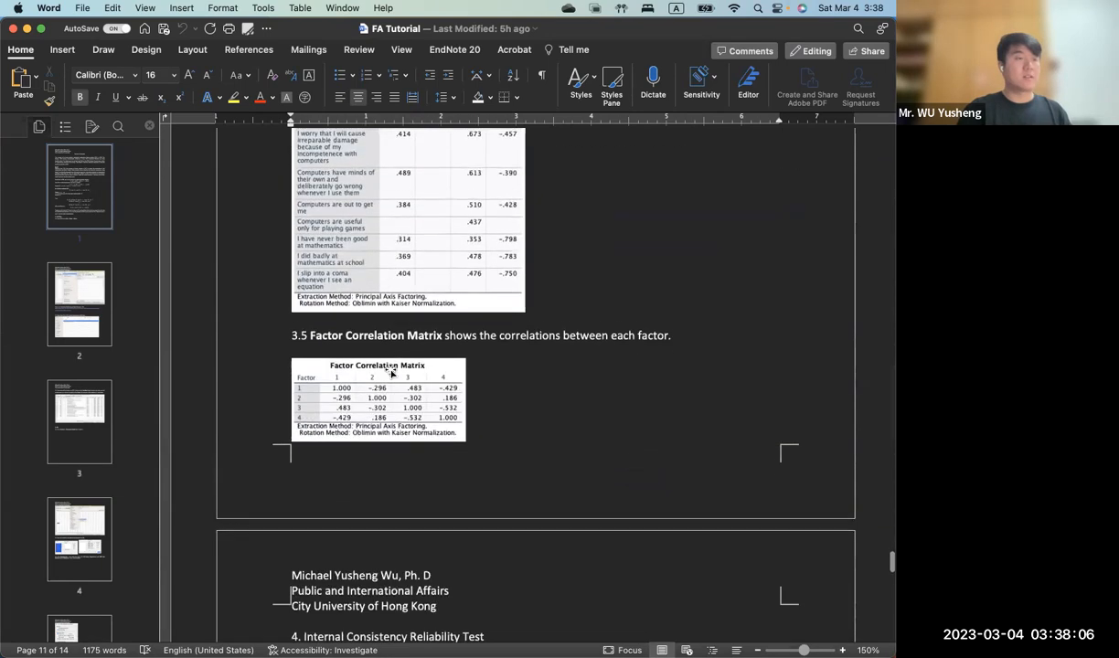
scroll(390, 369, "down", 10)
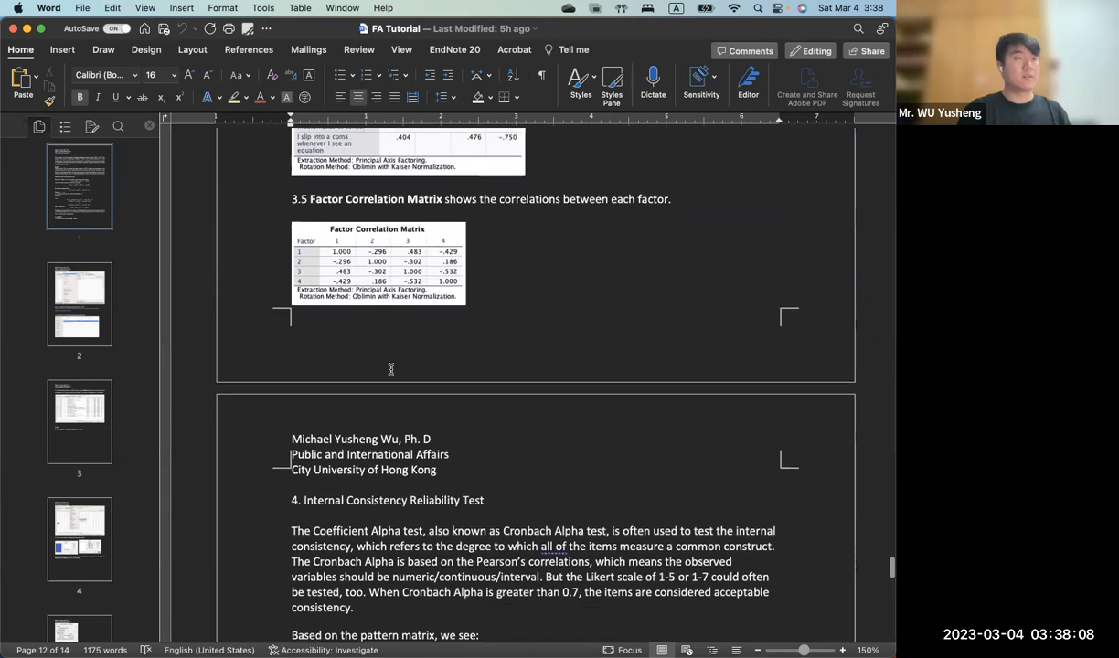
scroll(390, 369, "down", 3)
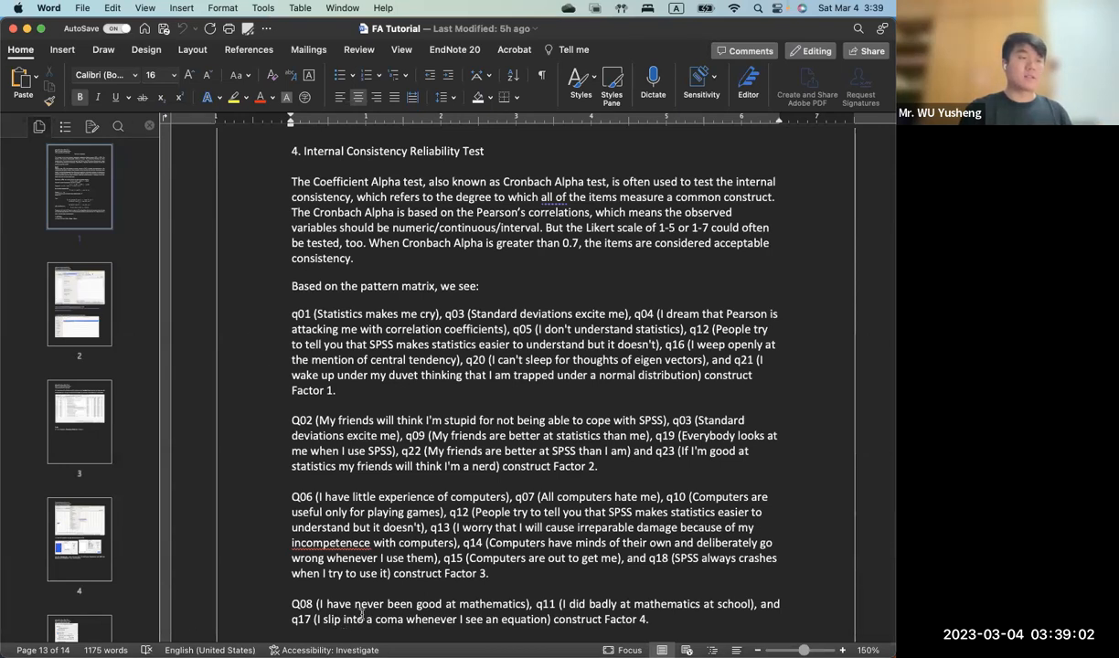
Switch to the SPSS output and check in the Pattern Matrix which items make up each factor
key("ctrl+Up")
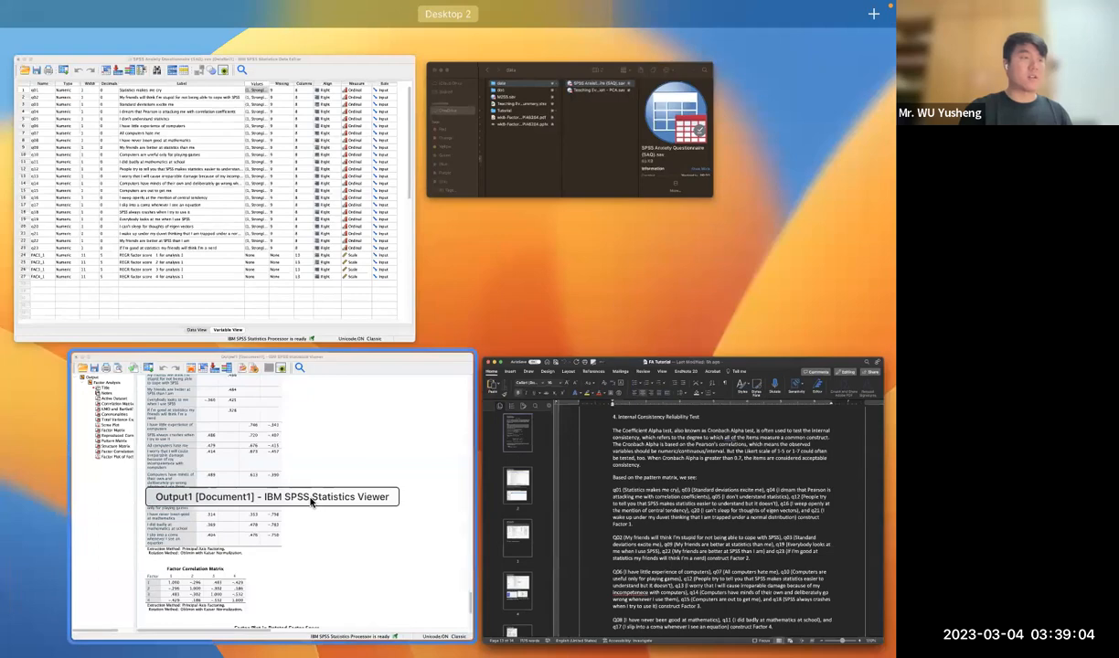
left_click(290, 469)
scroll(310, 502, "up", 8)
scroll(311, 503, "down", 4)
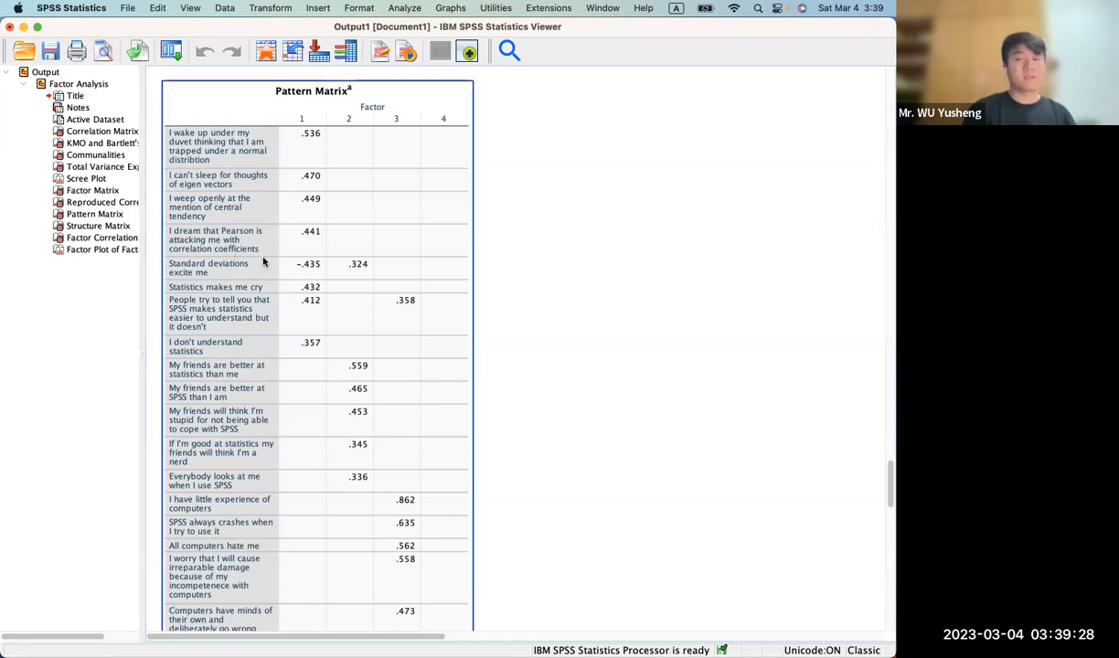
Return to the FA Tutorial document in Word and read which questions construct Factors 1 to 4 in section 4
key("ctrl+Up")
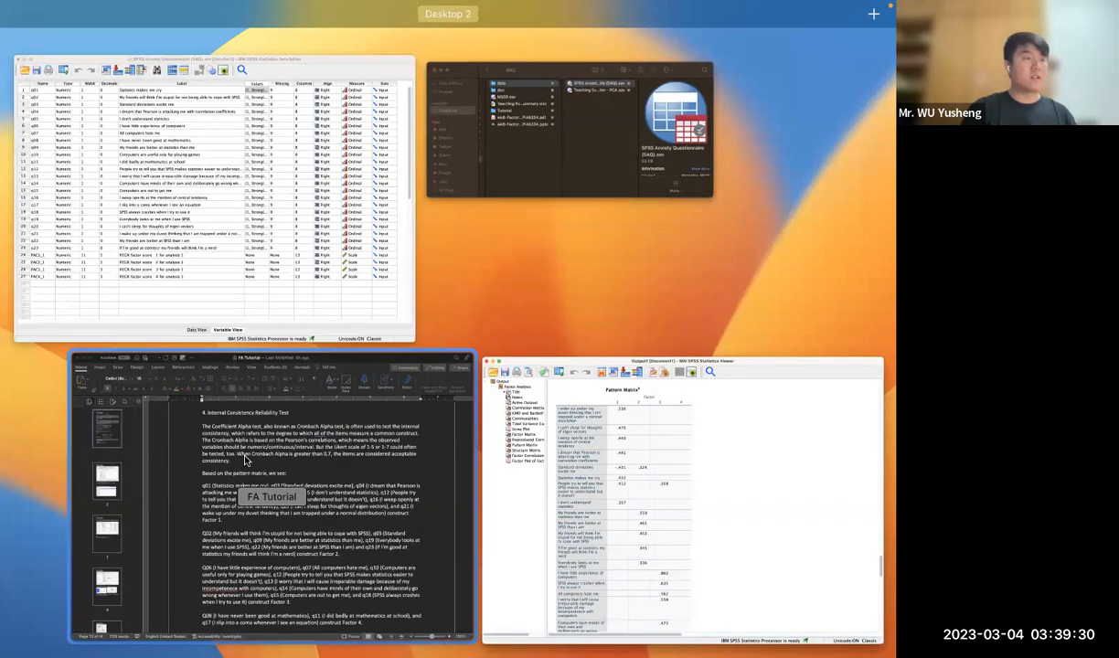
left_click(233, 435)
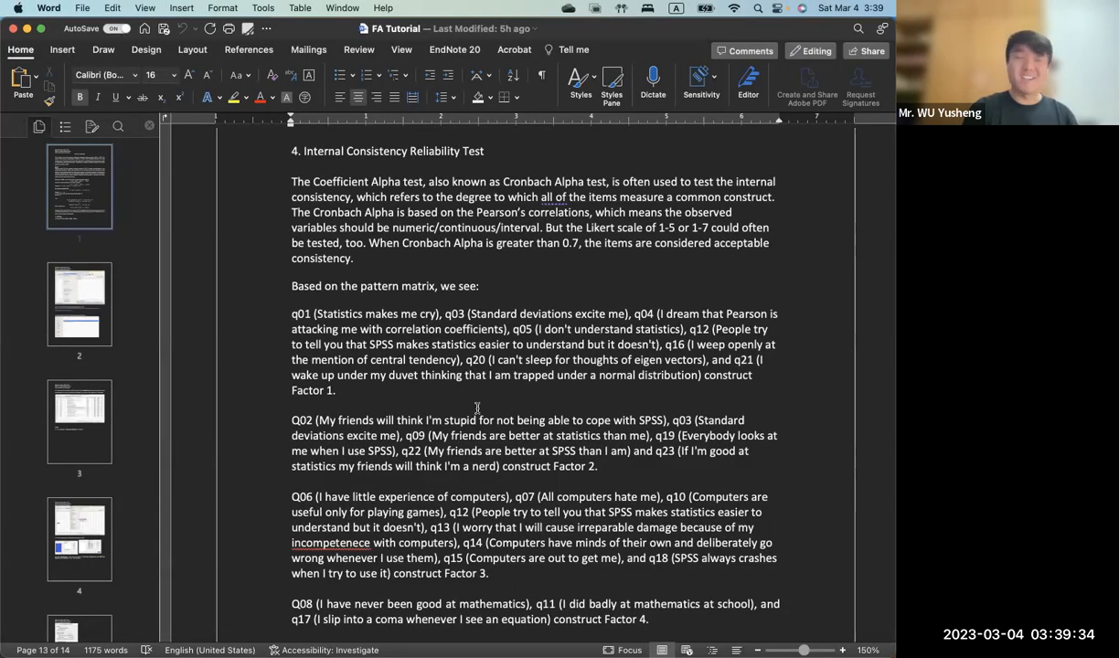
scroll(477, 409, "down", 2)
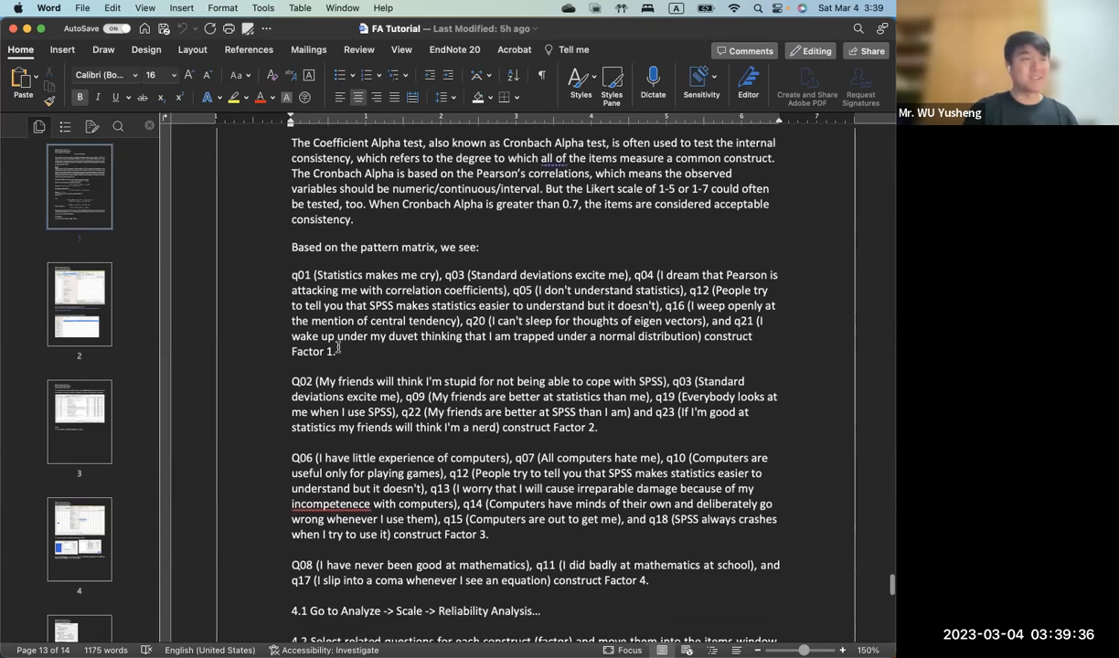
left_click(297, 273)
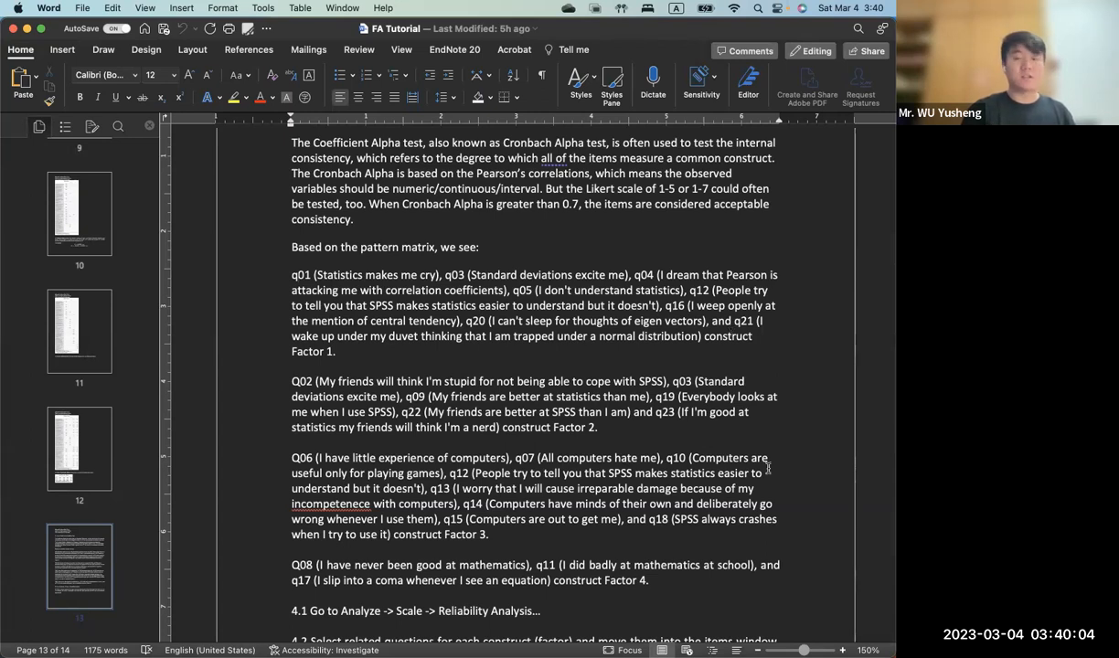
Switch to the SPSS Data Editor, open Reliability Analysis and display the source variables by name instead of label
key("ctrl+Up")
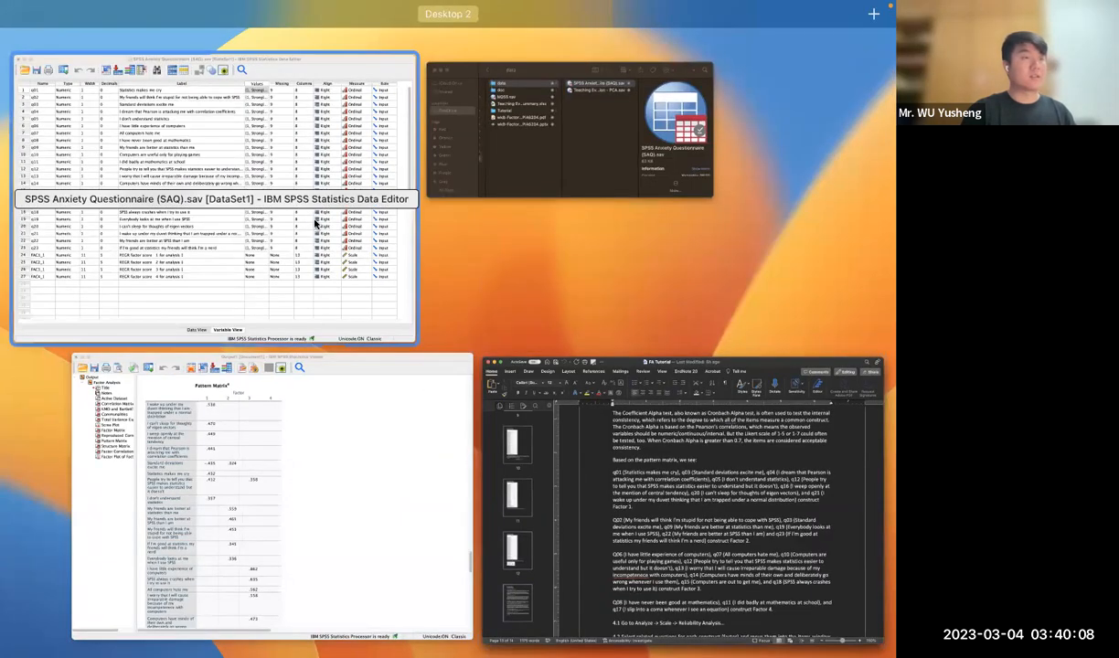
left_click(333, 239)
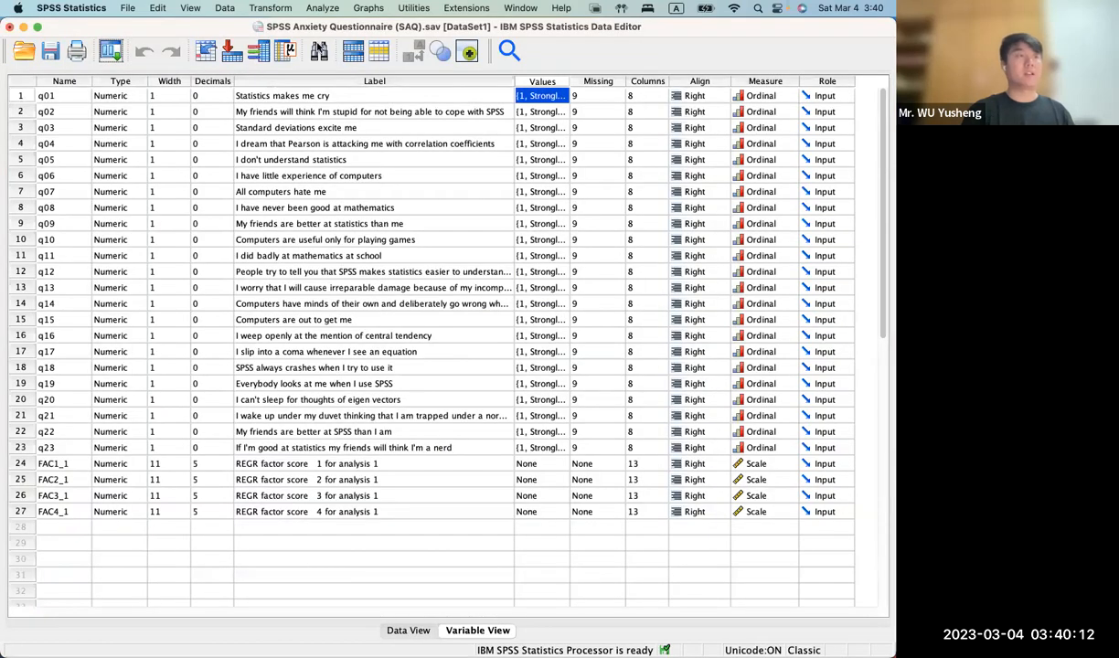
left_click(324, 9)
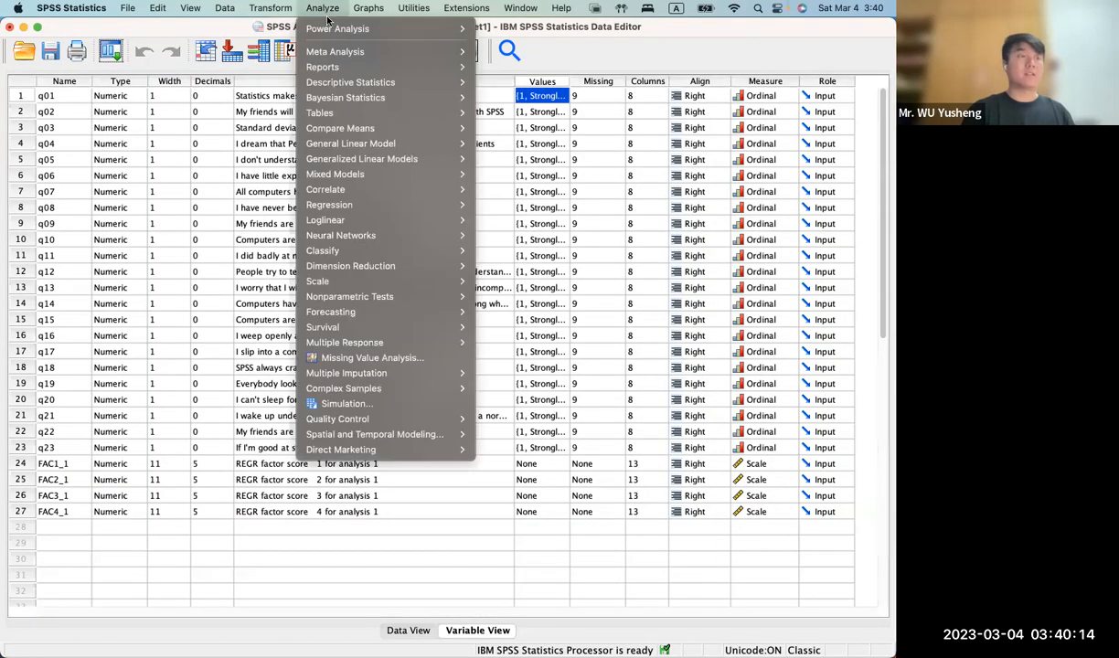
mouse_move(368, 281)
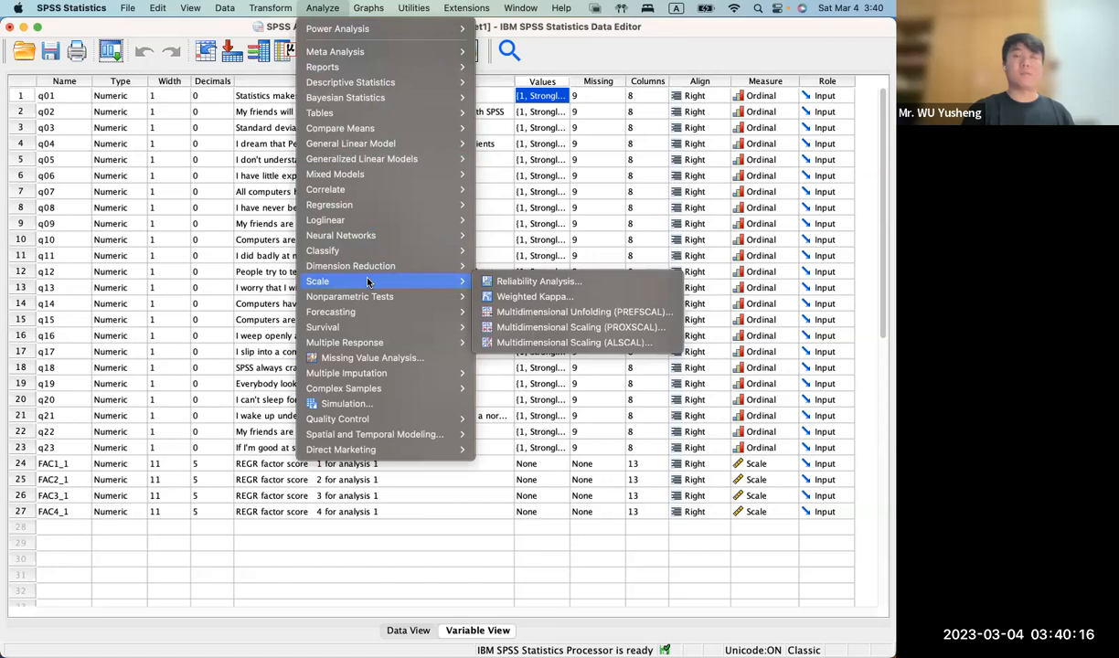
left_click(527, 281)
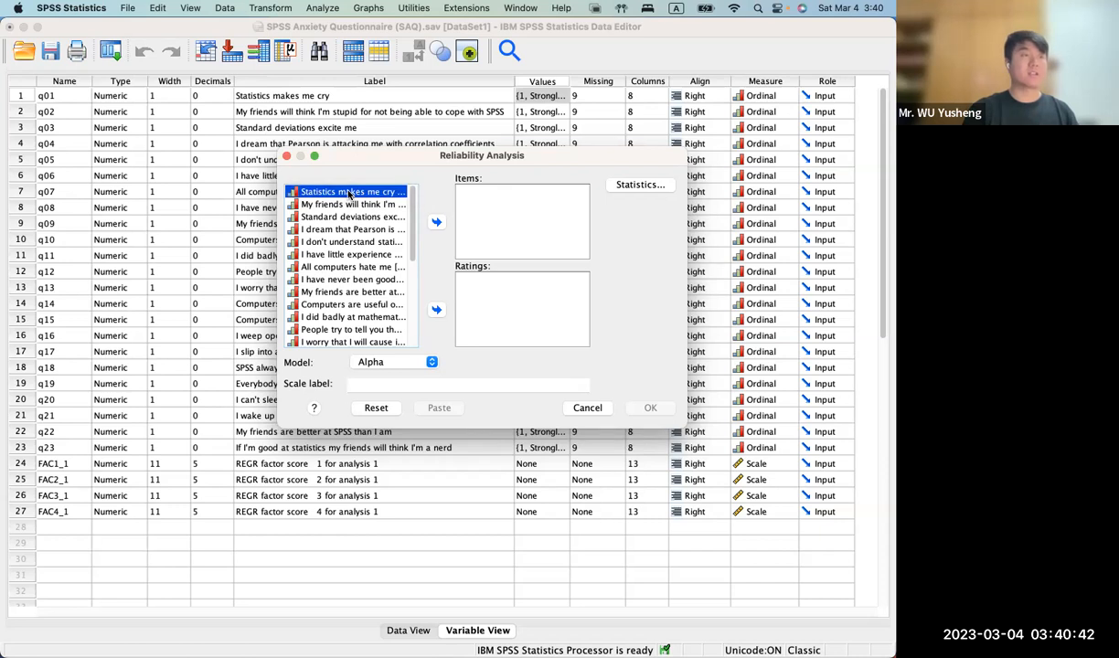
right_click(348, 194)
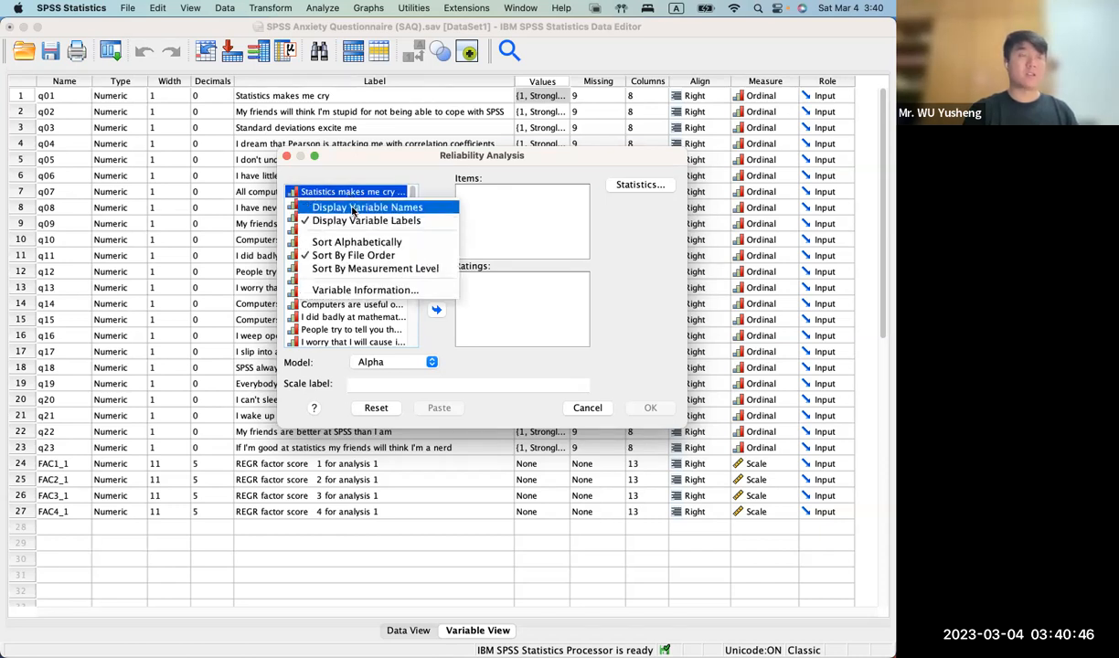
left_click(352, 208)
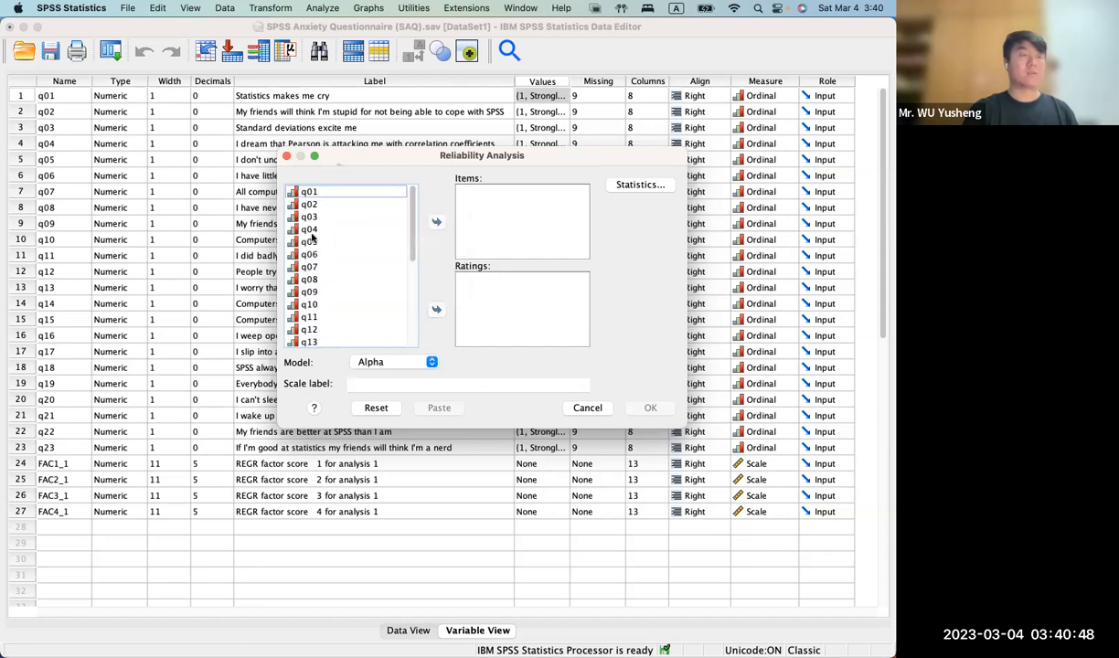
Check in the FA Tutorial document in Word which questions construct Factor 1, and return to the SPSS Reliability Analysis dialog
key("ctrl+Up")
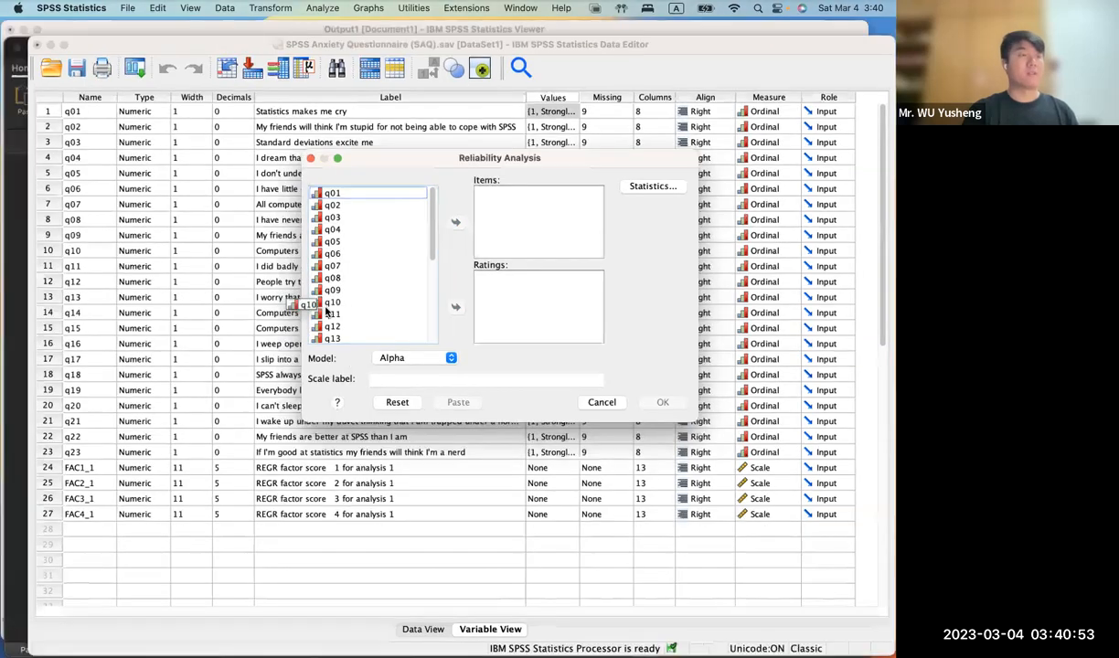
key("ctrl+Up")
left_click(290, 428)
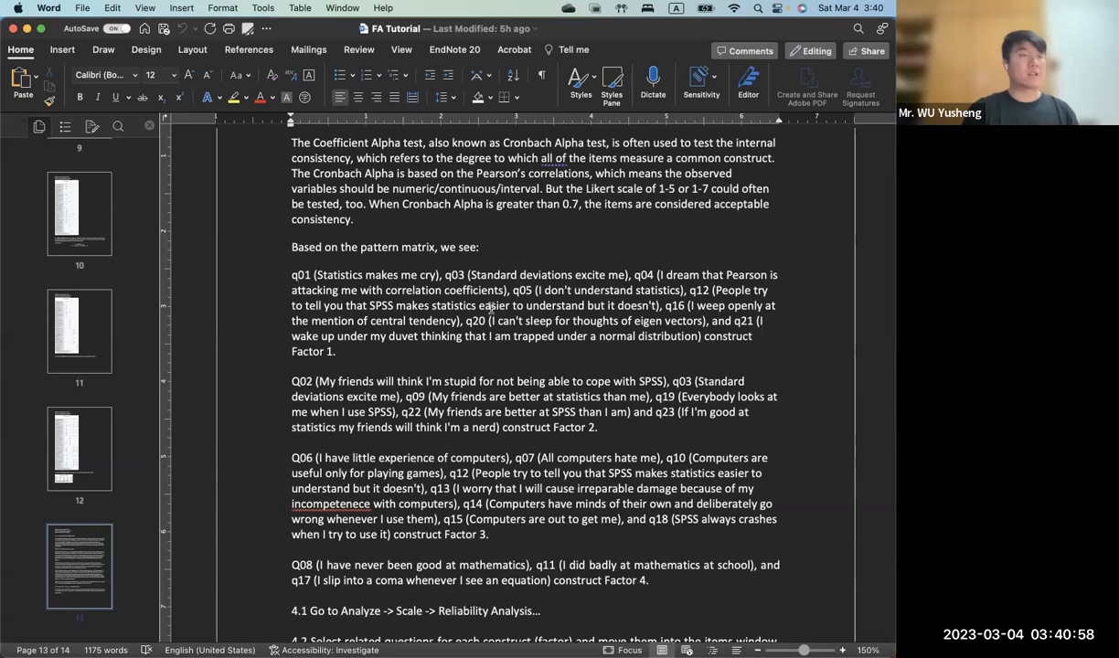
key("ctrl+Up")
left_click(343, 428)
Add q01, q03, q04 and q05 to the items of the reliability analysis
left_click(388, 191)
left_click(437, 221)
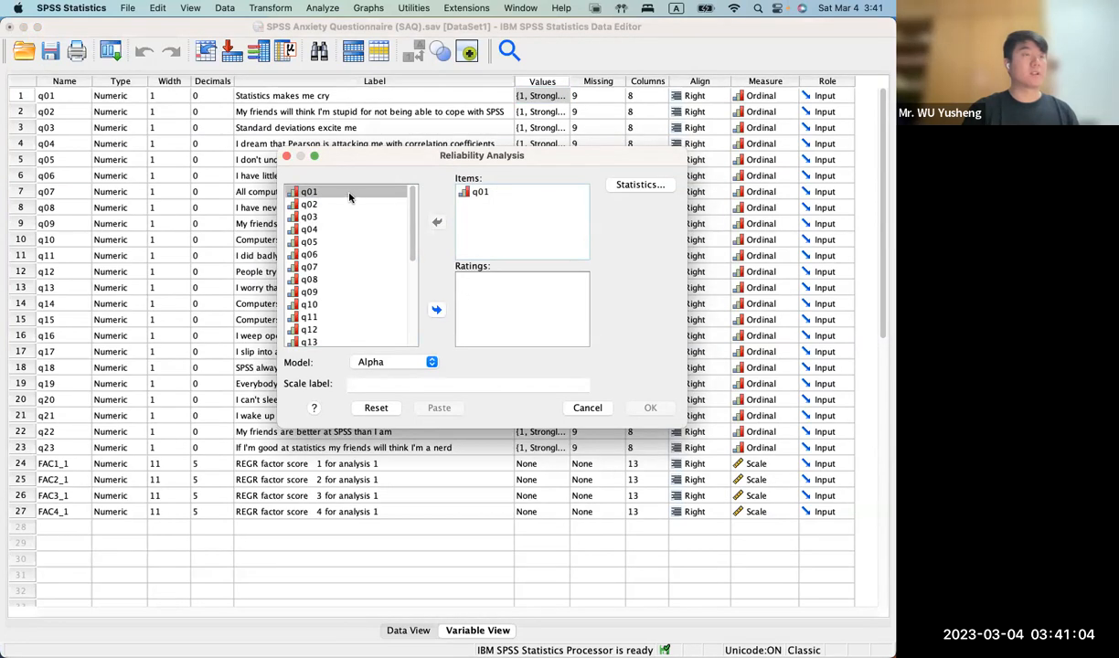
left_click(316, 215)
left_click(437, 222)
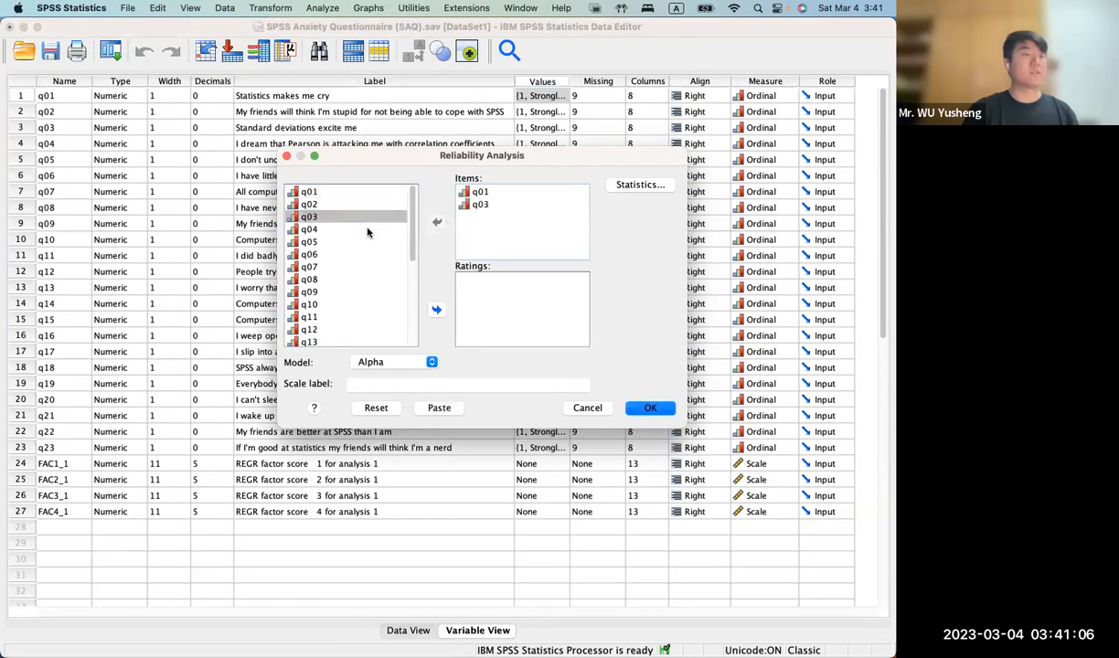
left_click(368, 230)
left_click(437, 222)
left_click(350, 245)
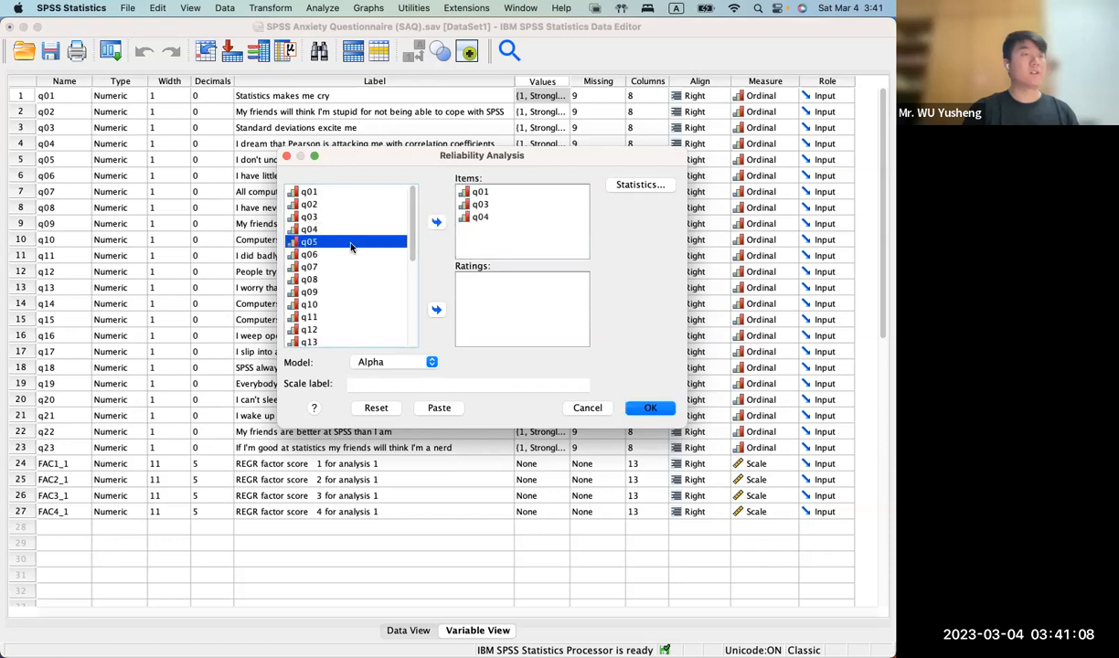
left_click(437, 223)
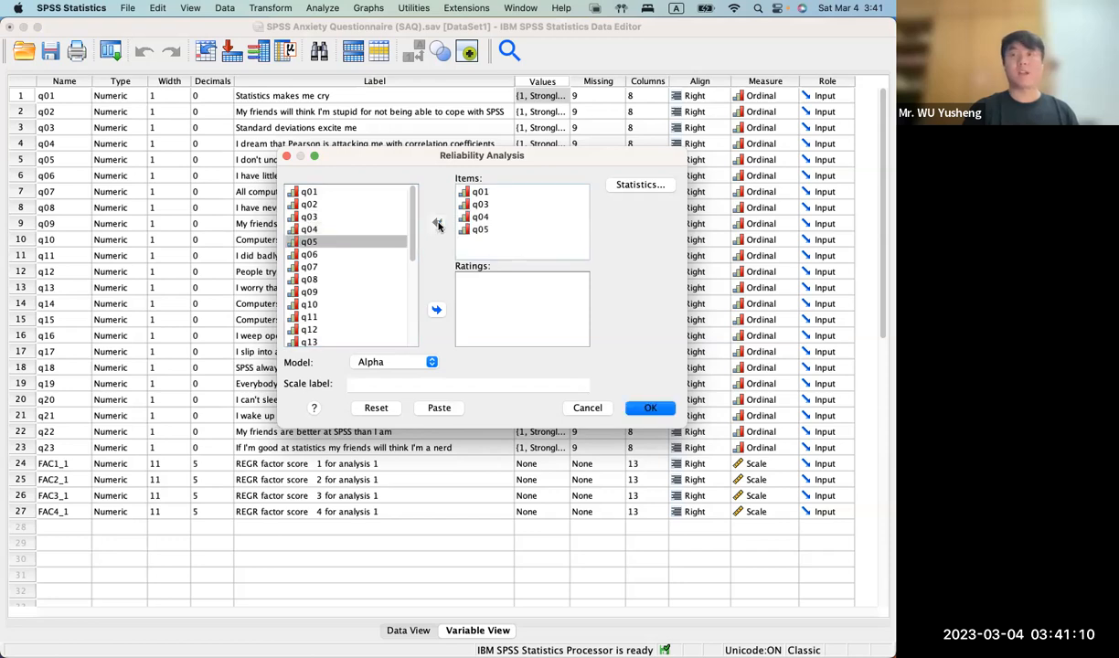
Look up the remaining Factor 1 questions after q05 in the FA Tutorial document, and go back to SPSS
key("ctrl+Up")
left_click(267, 464)
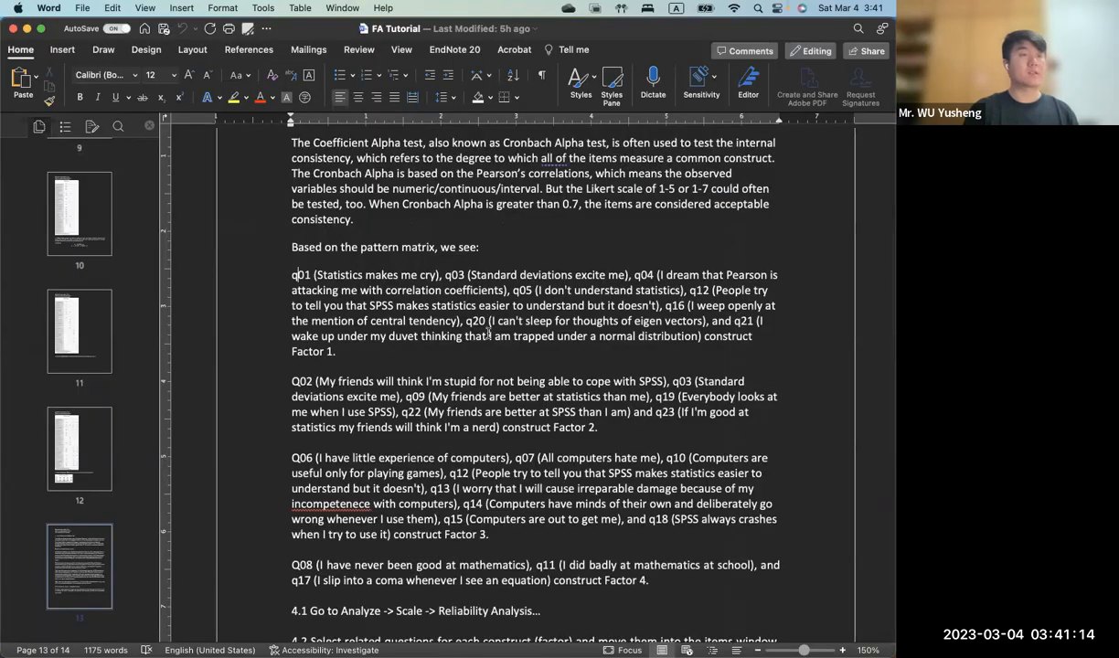
scroll(489, 332, "down", 2)
key("ctrl+Up")
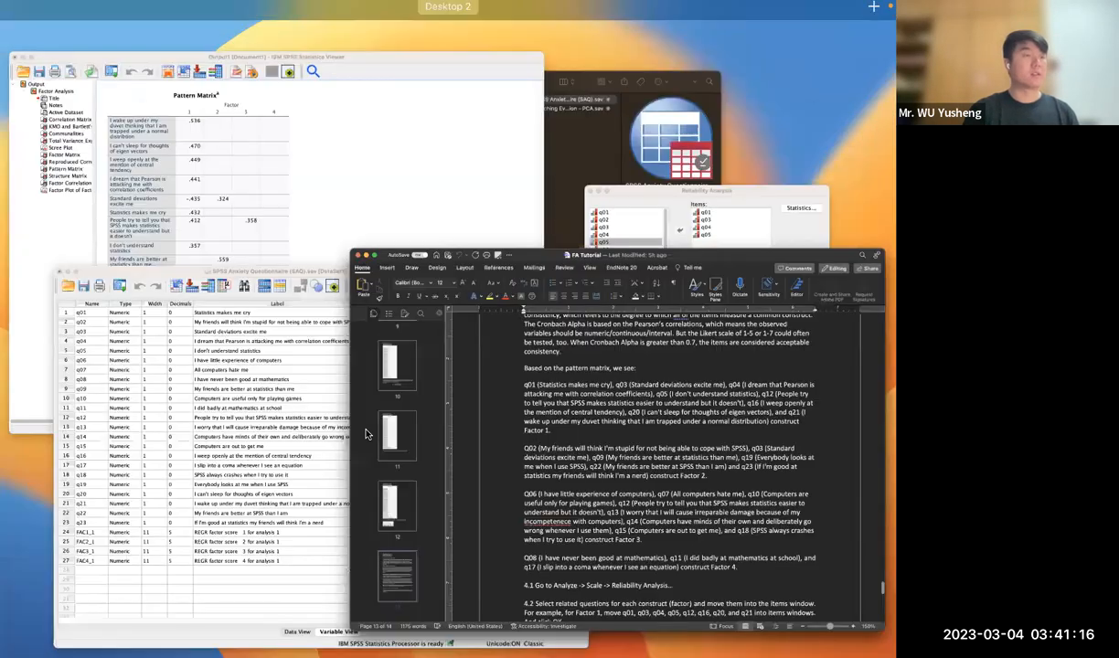
left_click(366, 434)
Add q12, q16, q20 and q21 to the reliability items to complete the Factor 1 set
scroll(323, 251, "down", 3)
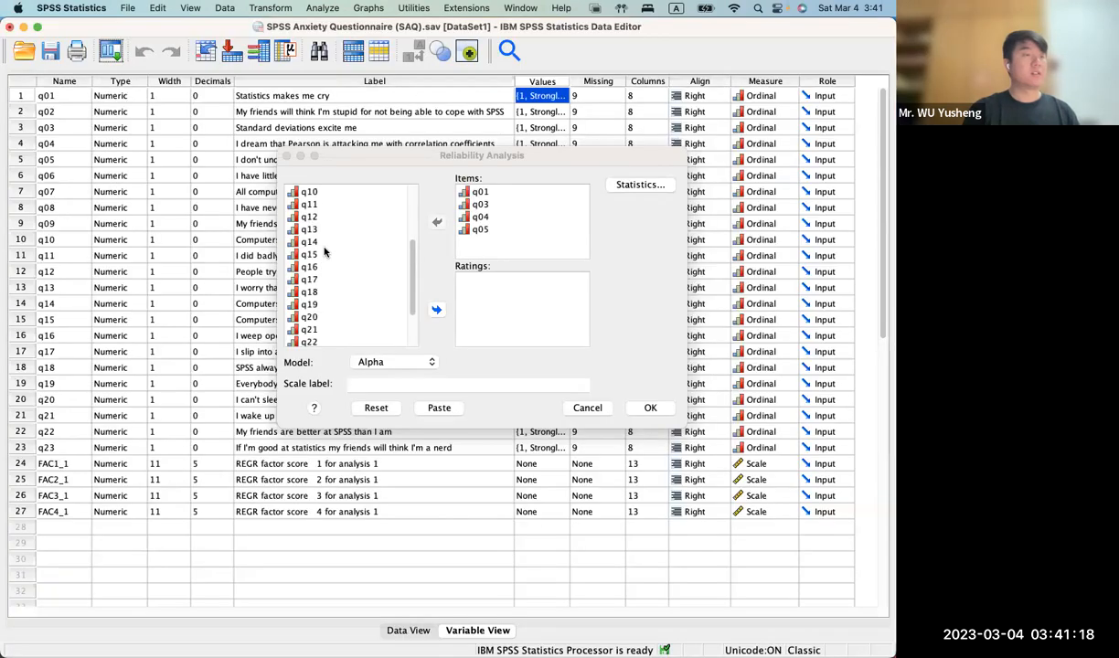
left_click(309, 216)
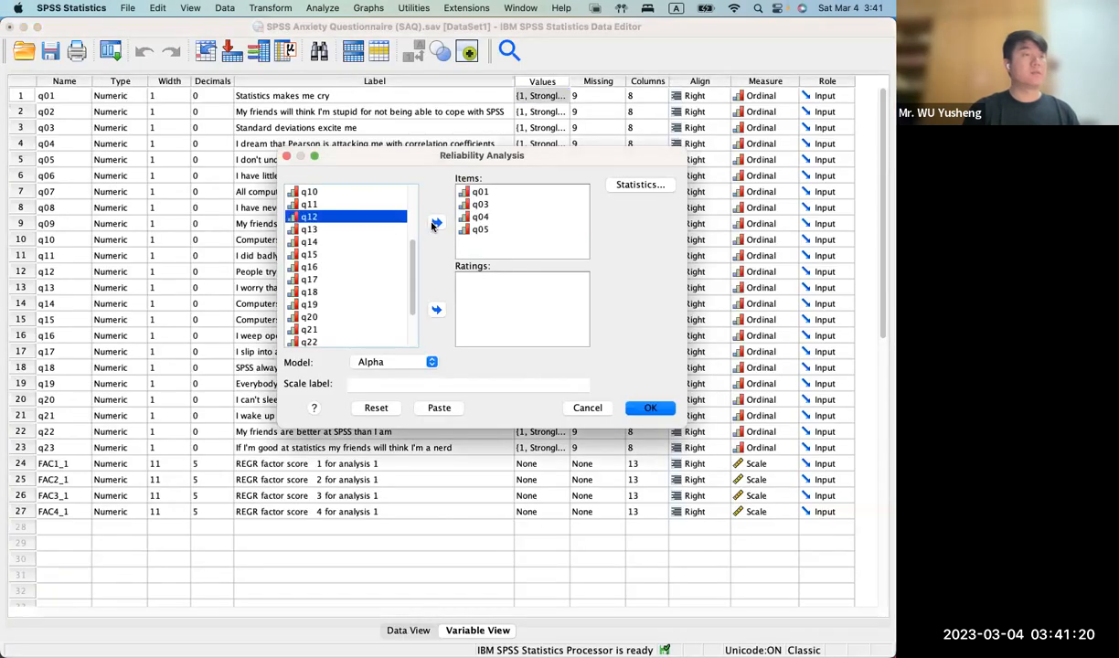
left_click(435, 224)
left_click(309, 266)
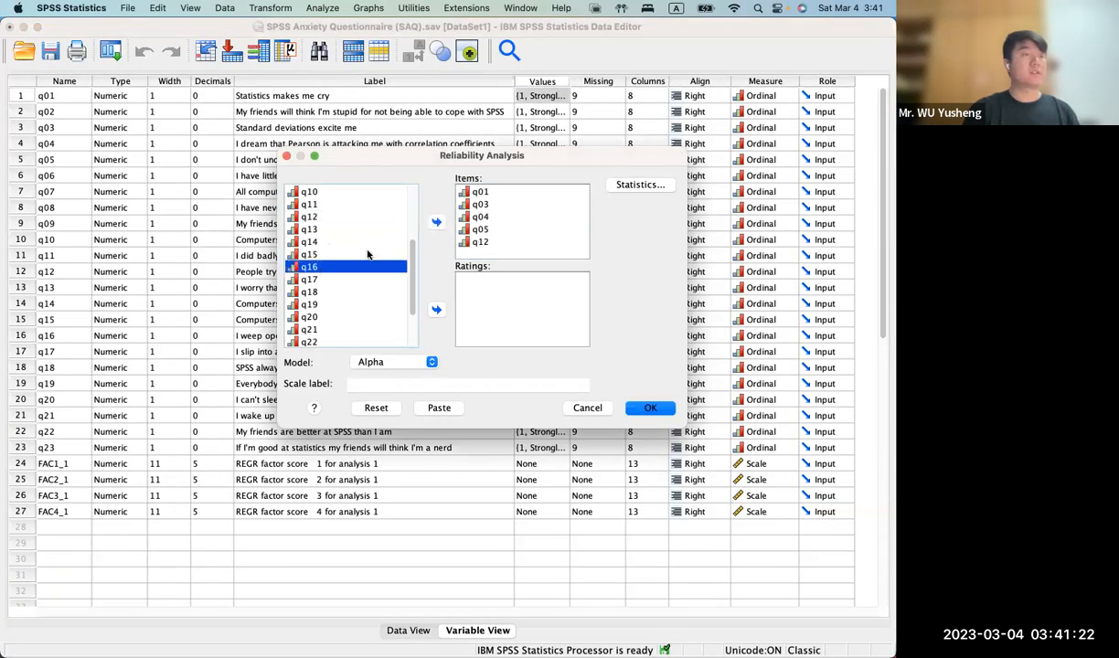
left_click(437, 222)
left_click(311, 316)
left_click(435, 224)
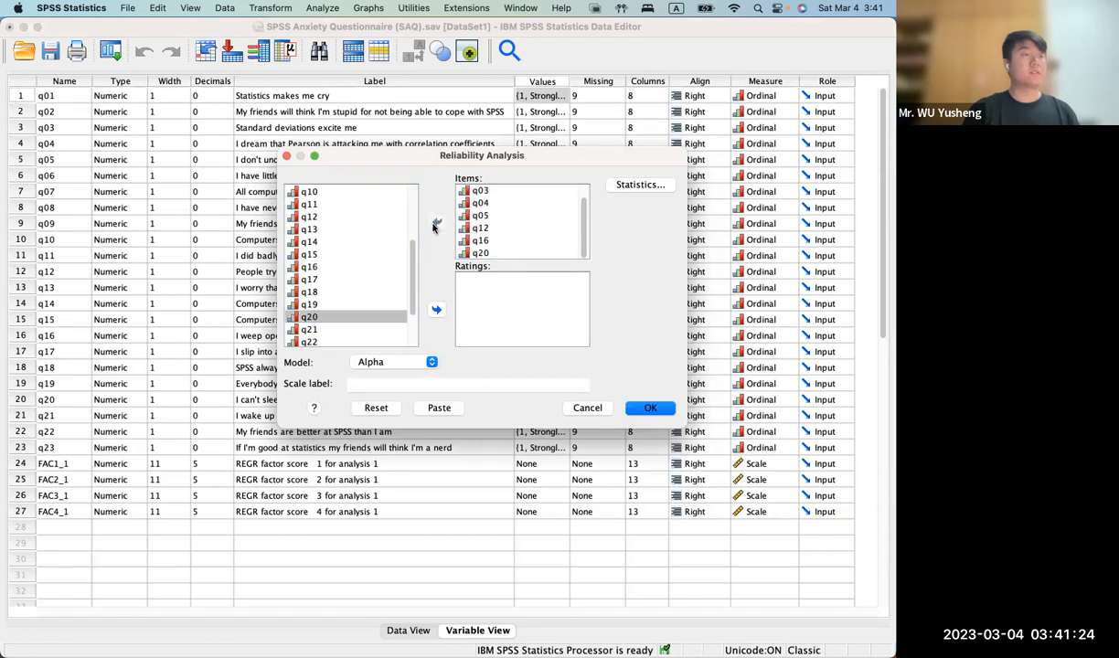
left_click(309, 329)
left_click(436, 222)
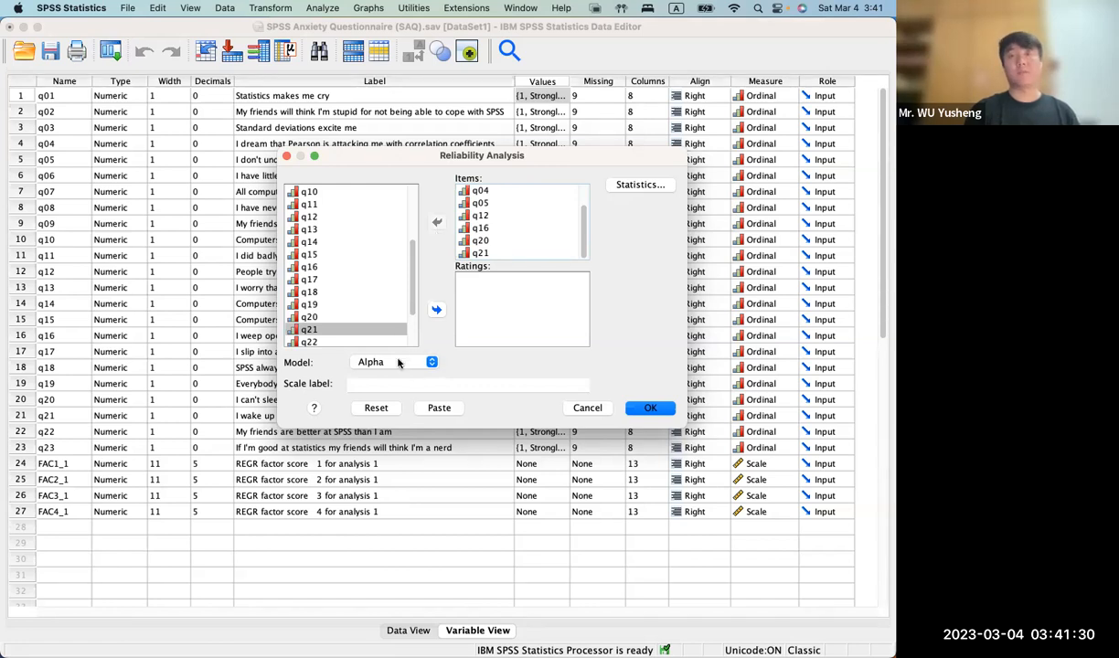
Run the reliability analysis with the Alpha model and default statistics, and check Cronbach's Alpha in the Reliability Statistics table
left_click(397, 363)
left_click(398, 363)
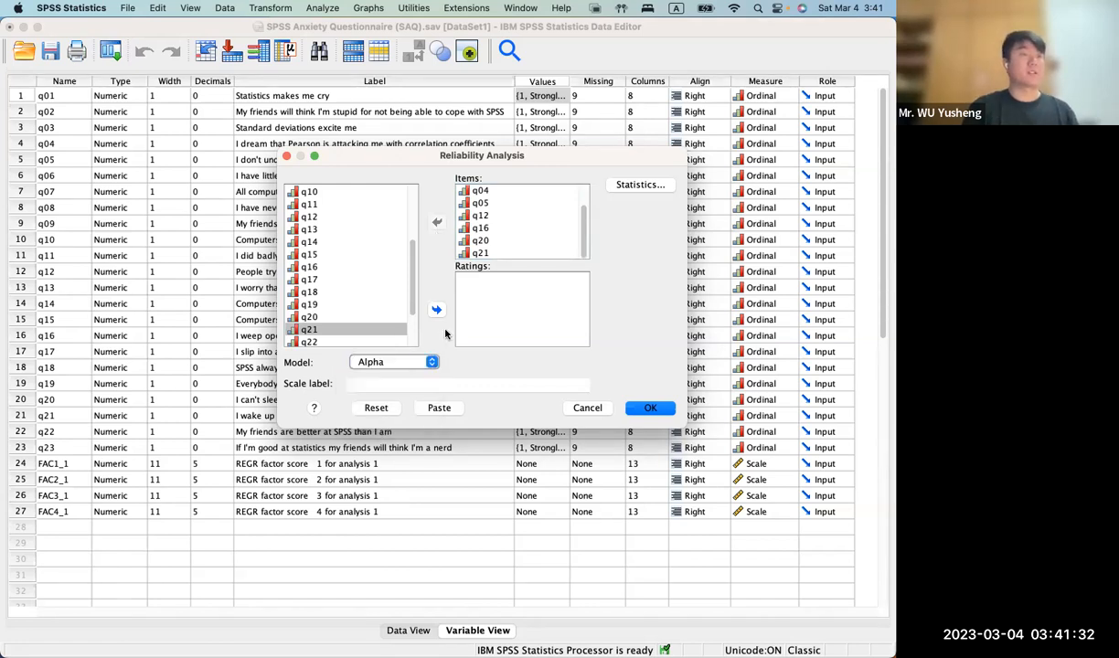
left_click(642, 185)
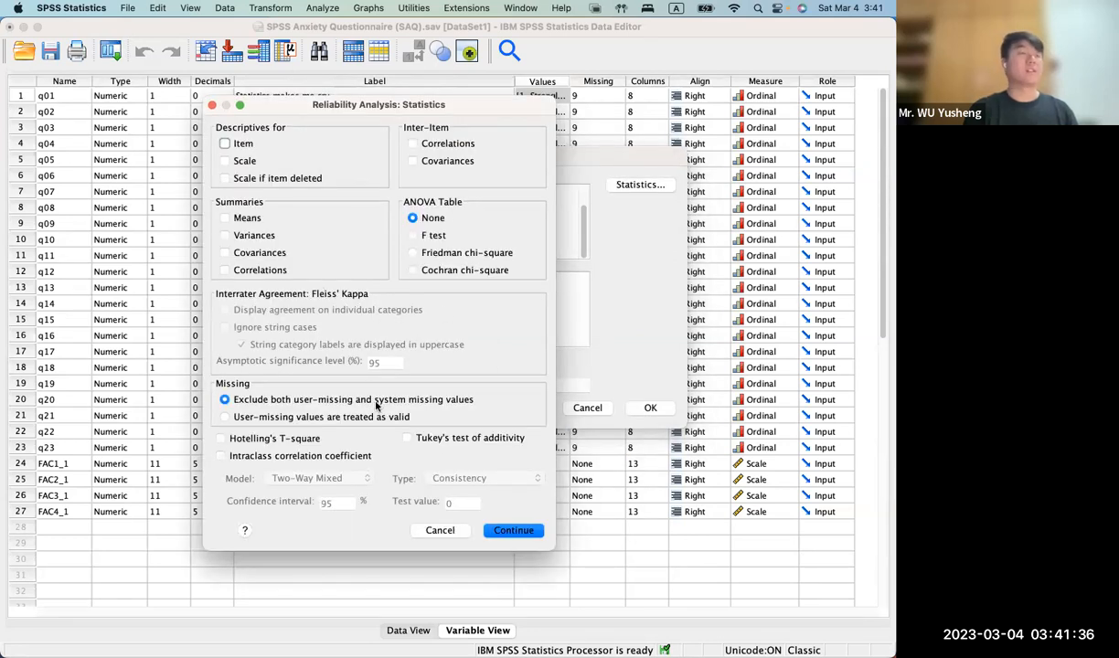
left_click(512, 530)
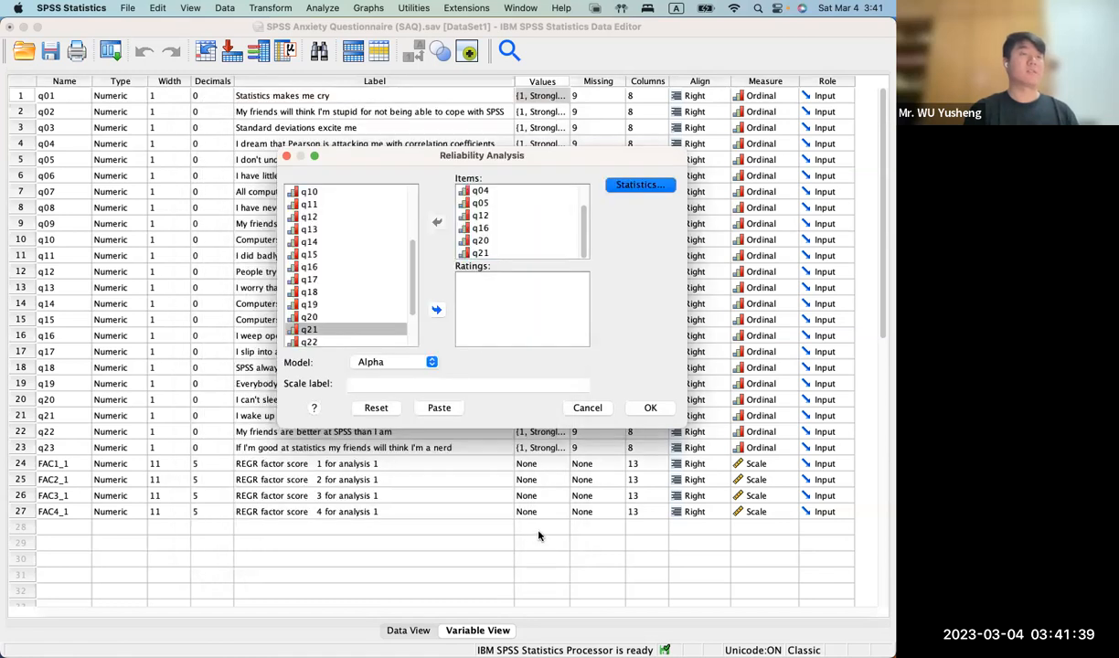
left_click(650, 407)
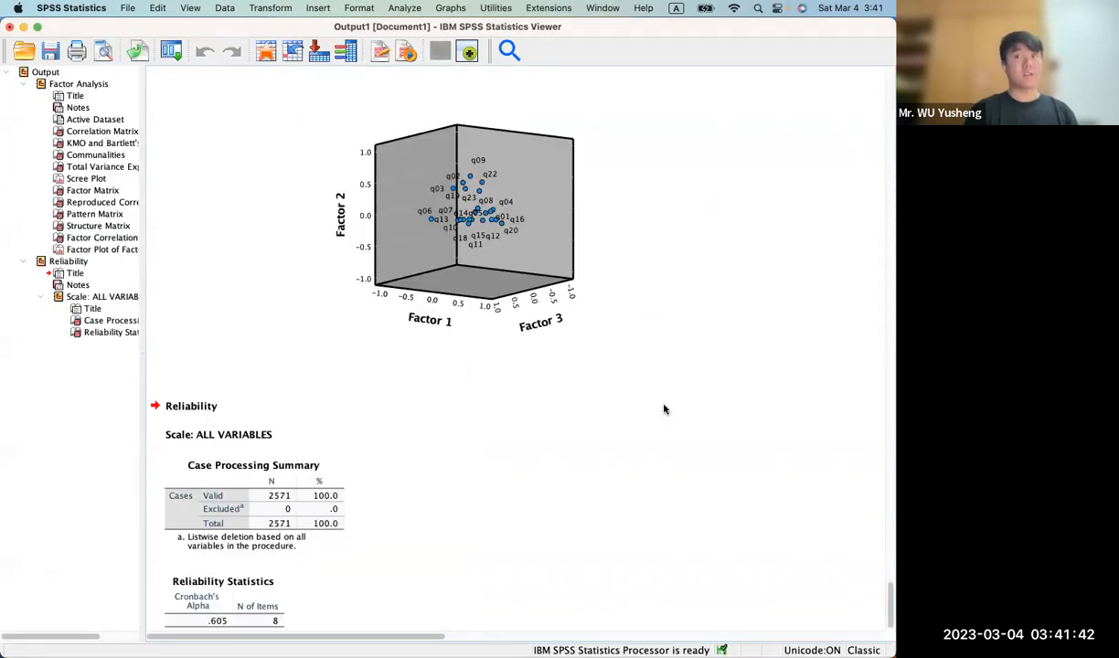
scroll(664, 409, "down", 2)
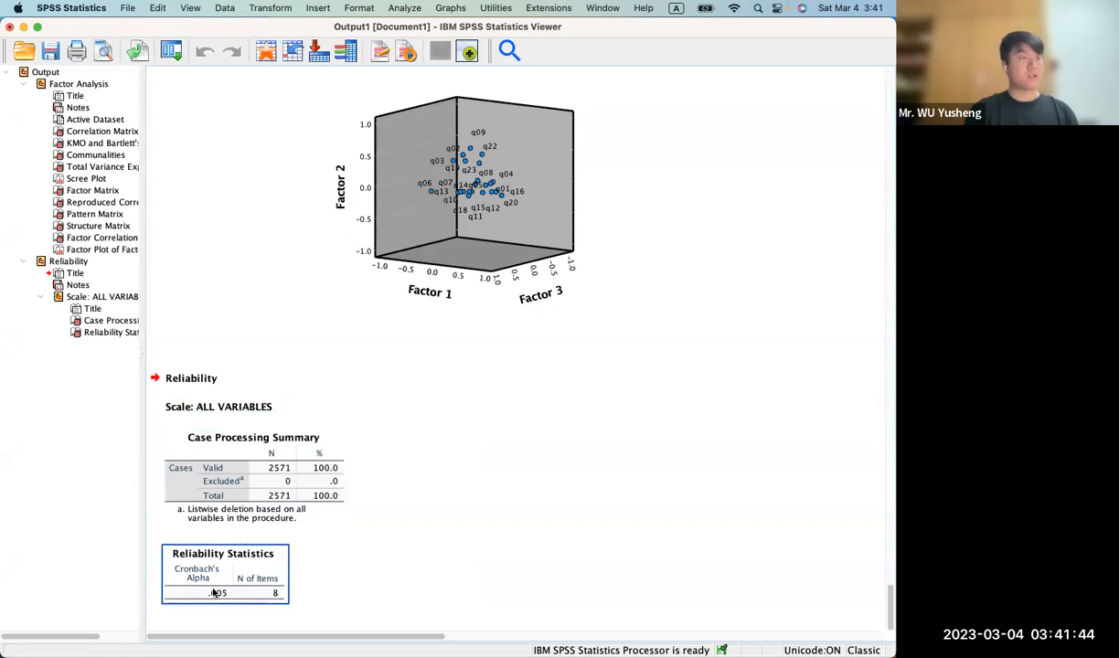
left_click(204, 553)
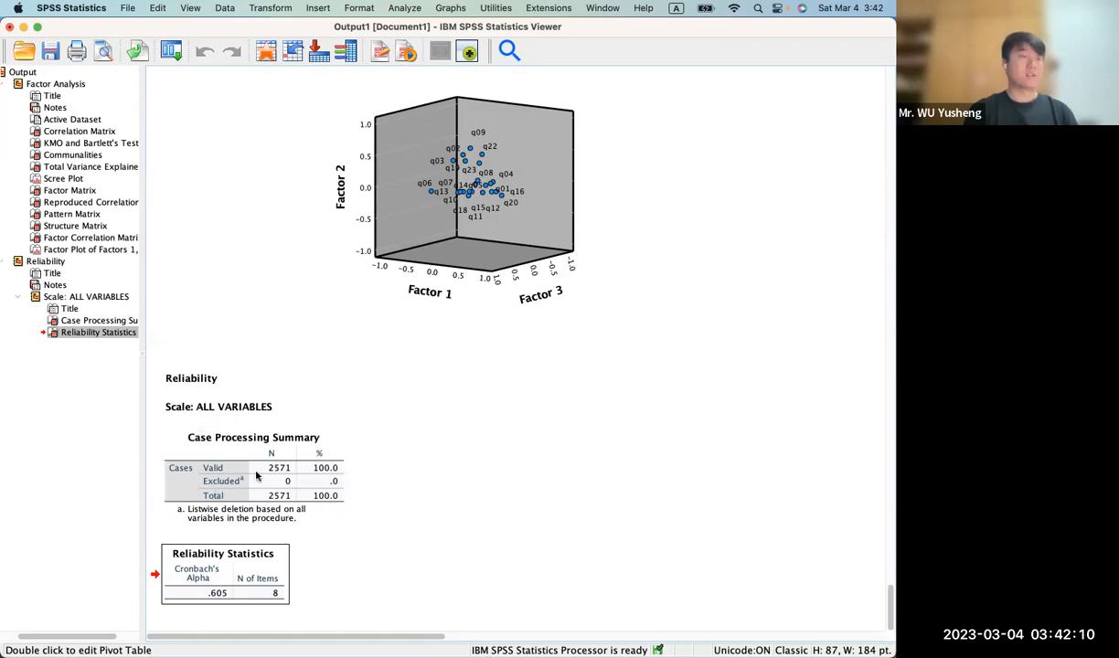
Go back to the Pattern Matrix in the SPSS output and examine the wording and loadings of the Factor 1 items
key("ctrl+Up")
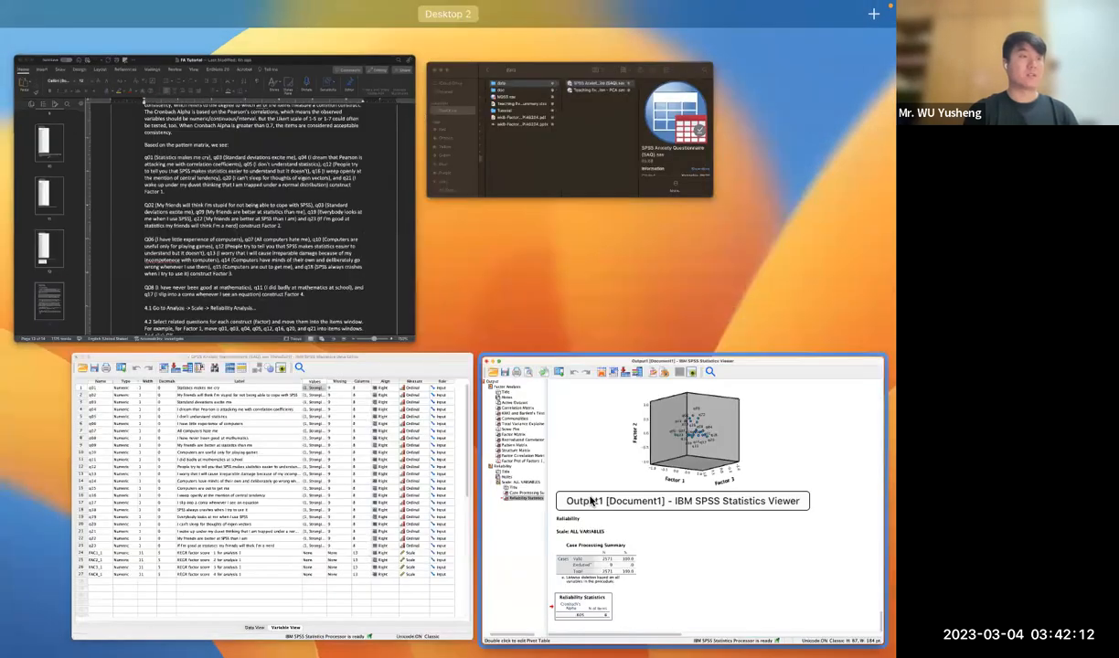
left_click(586, 503)
scroll(589, 502, "up", 10)
scroll(590, 500, "down", 1)
scroll(589, 501, "left", 1)
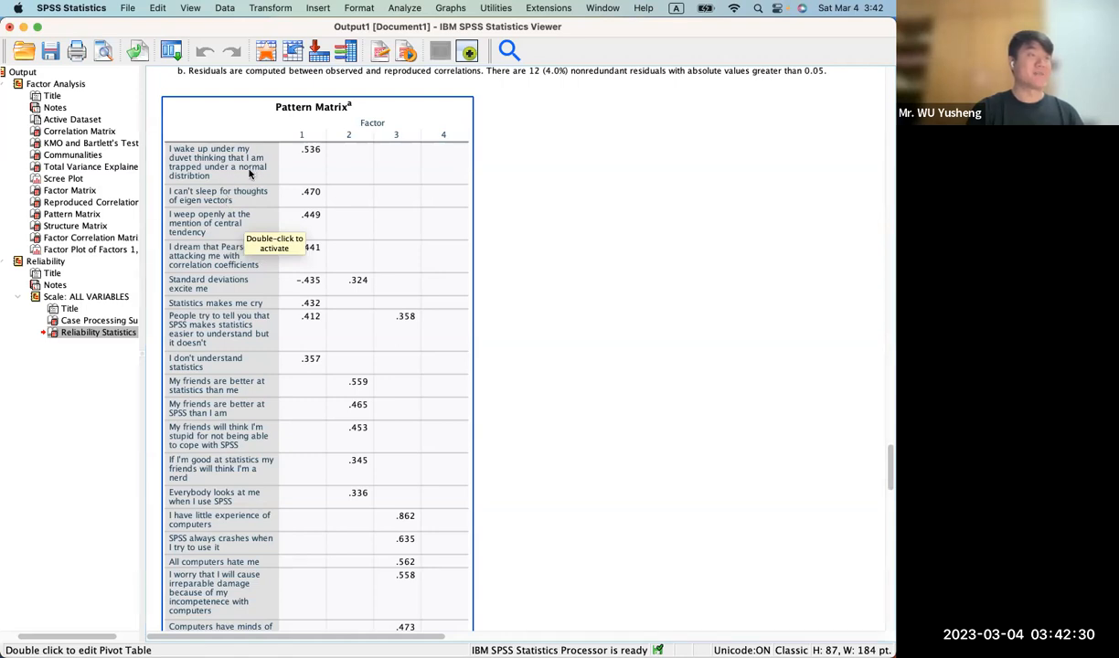
left_click(220, 208)
scroll(220, 209, "down", 1)
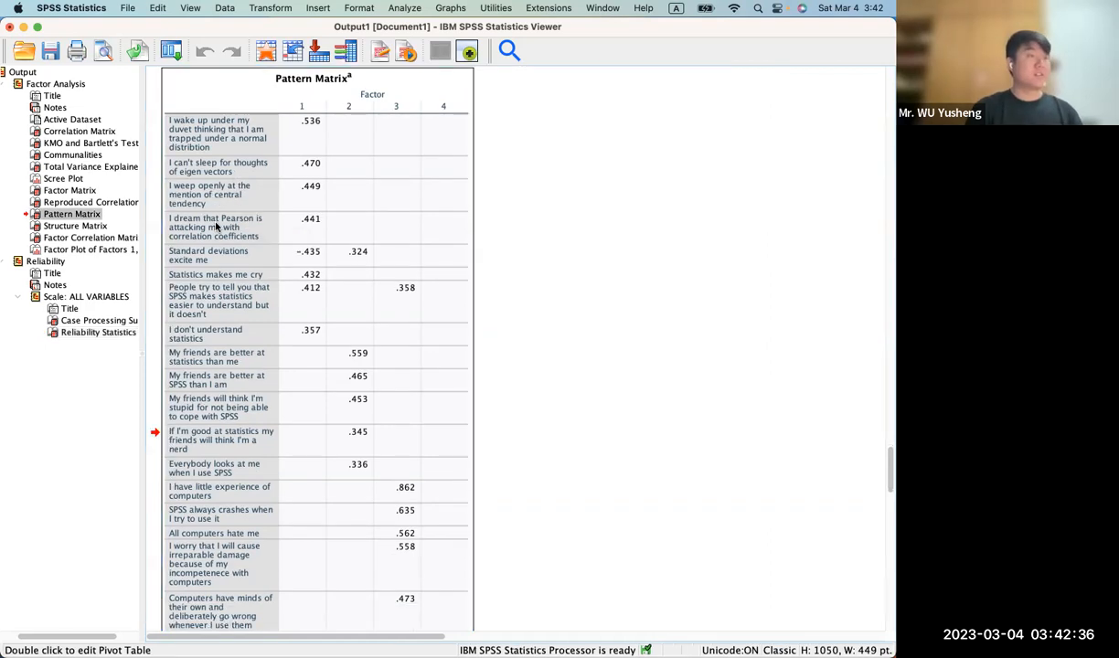
left_click(220, 209)
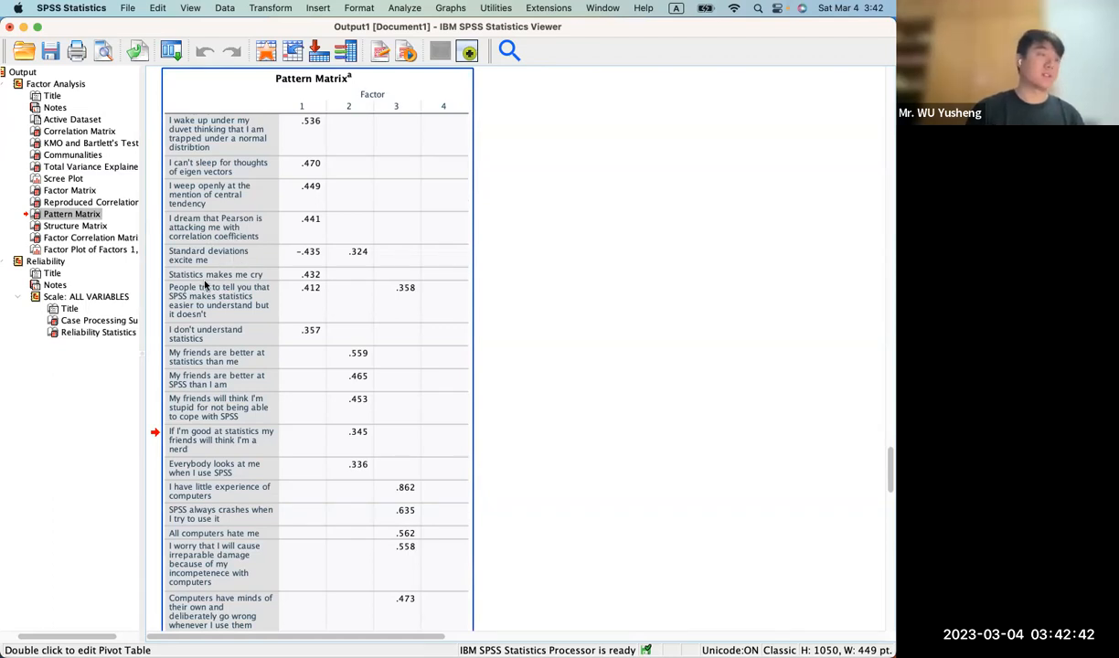
left_click(255, 315)
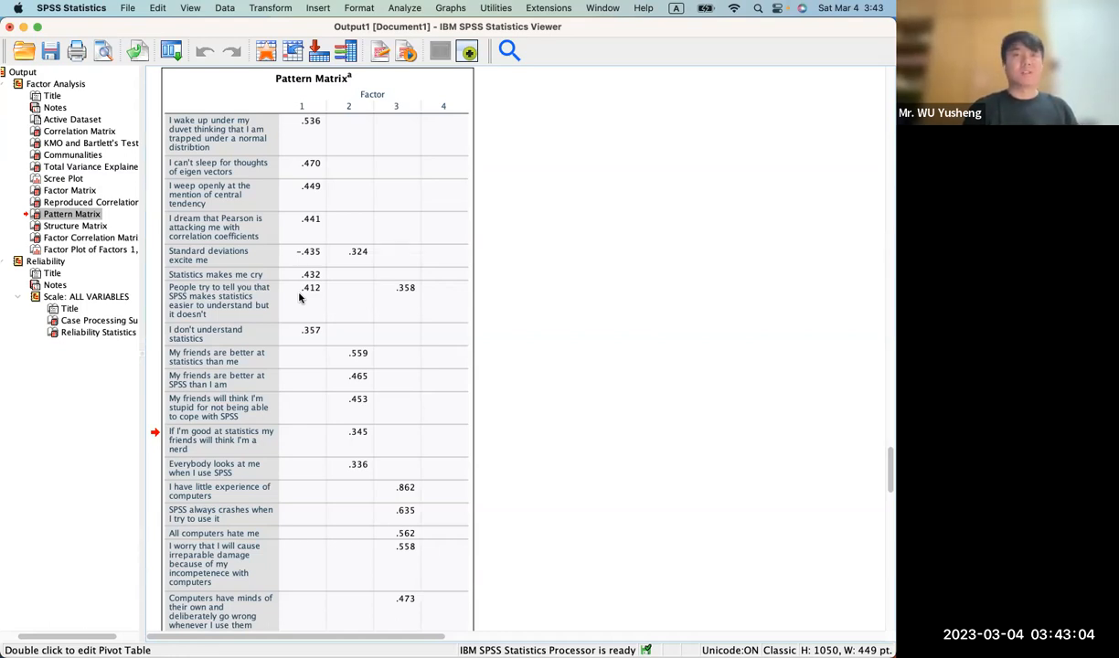
left_click(258, 296)
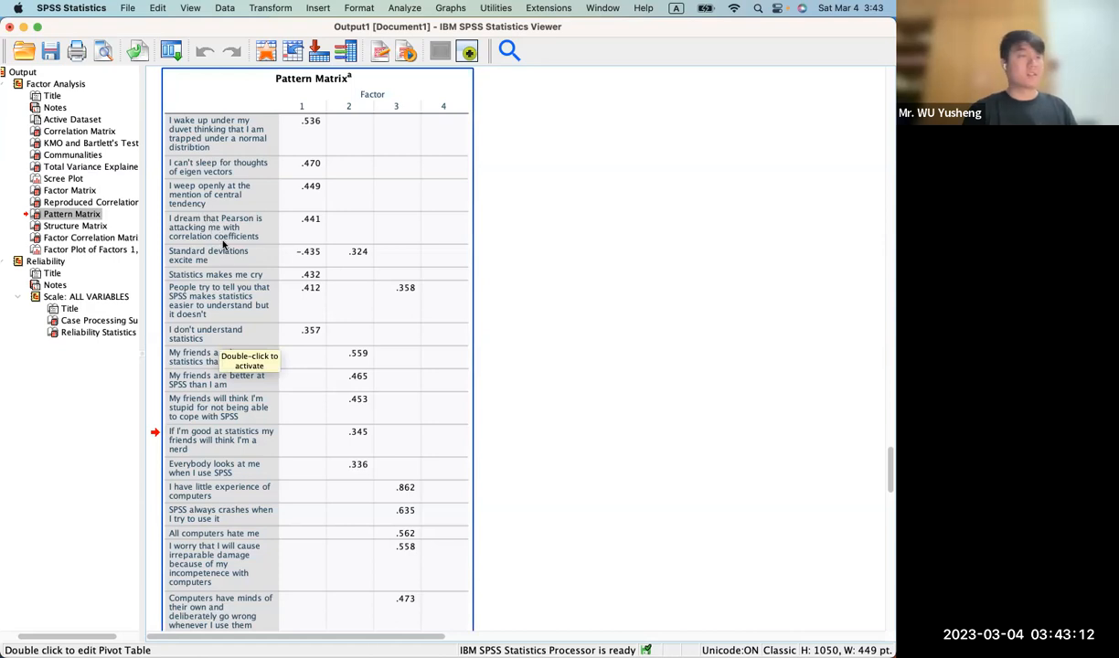
Go through the whole Pattern Matrix and compare the items and loadings of Factors 1 to 4
scroll(222, 243, "down", 10)
scroll(224, 229, "up", 6)
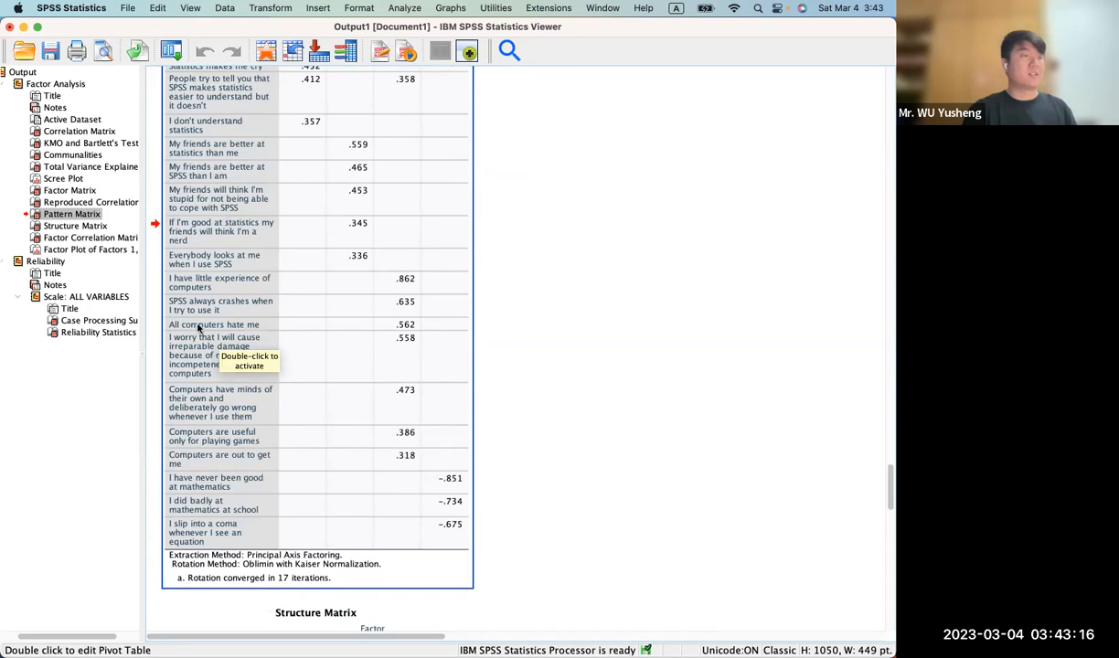
scroll(221, 534, "up", 5)
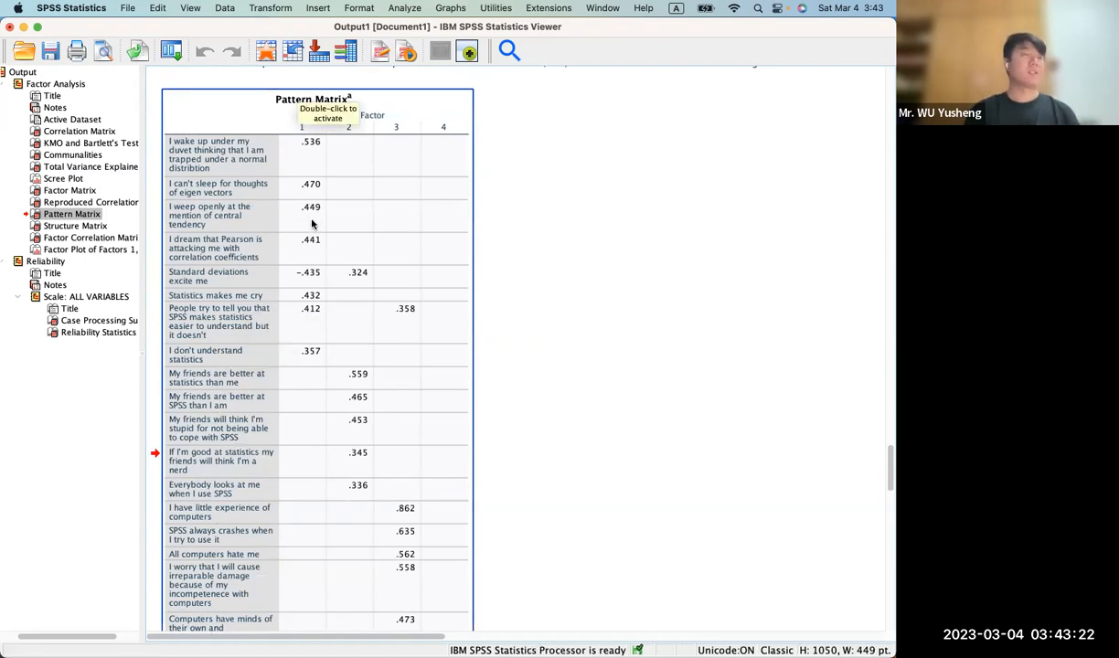
scroll(301, 227, "down", 4)
scroll(300, 210, "up", 3)
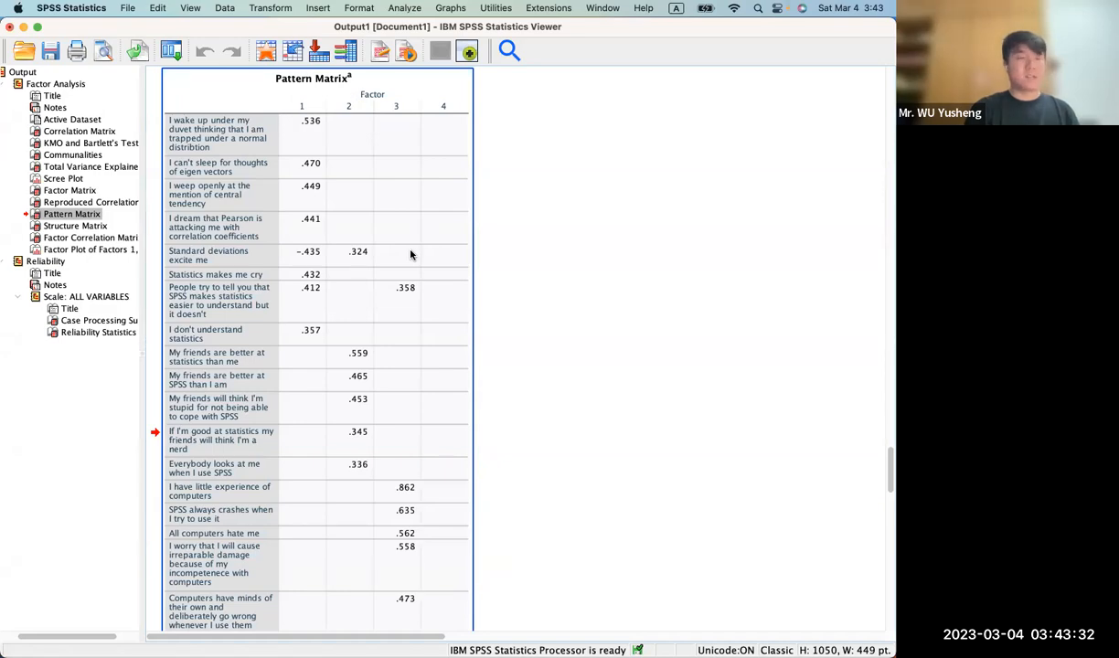
Switch to the FA Tutorial document in Word and review the Cronbach's Alpha results and the questions listed for each factor
key("ctrl+Up")
left_click(319, 256)
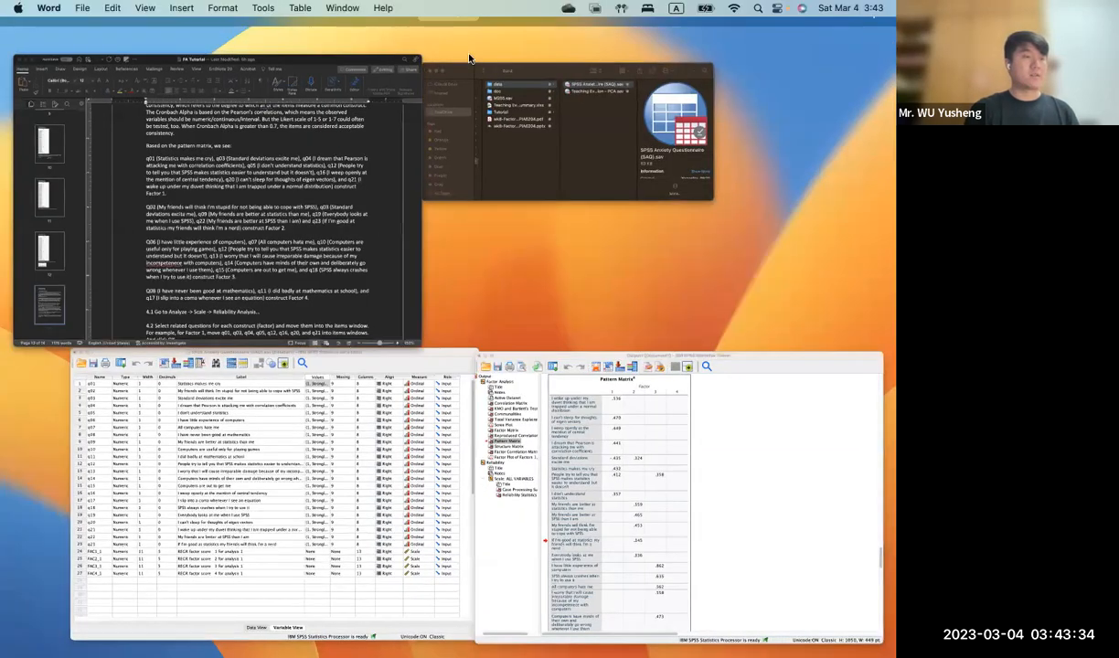
scroll(483, 314, "down", 5)
scroll(482, 314, "down", 10)
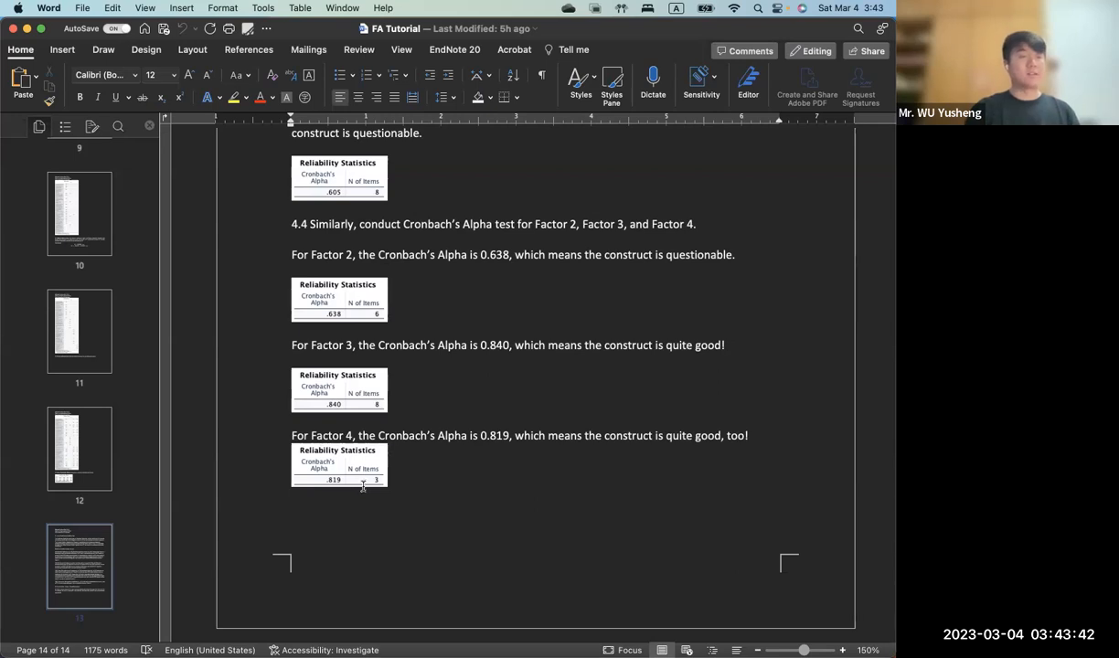
scroll(363, 486, "up", 10)
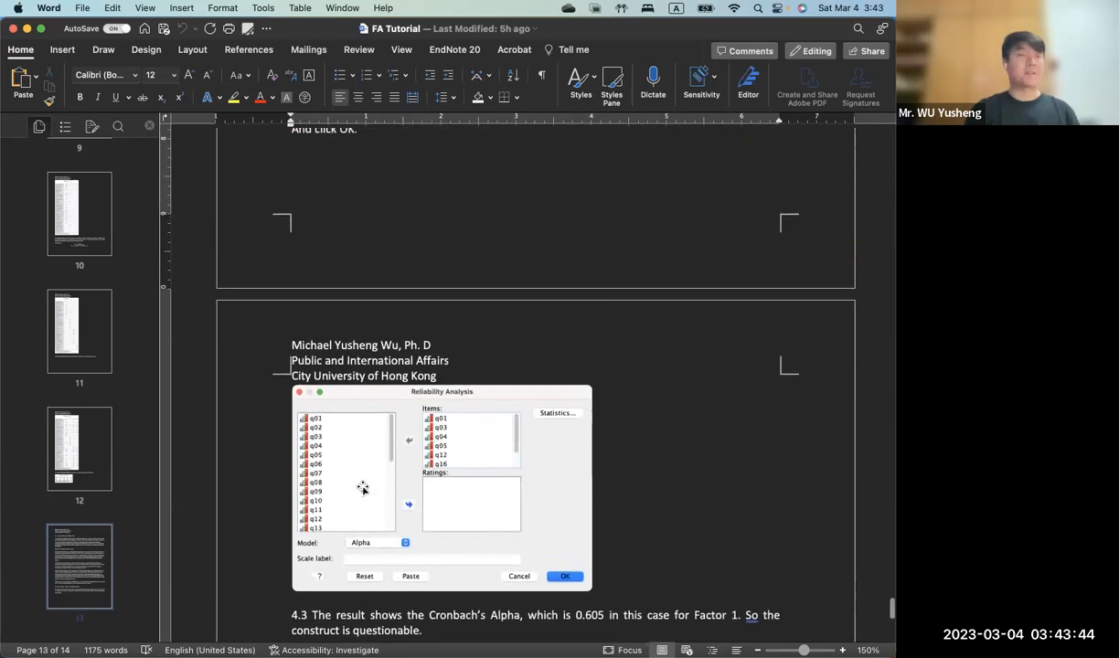
scroll(363, 486, "up", 3)
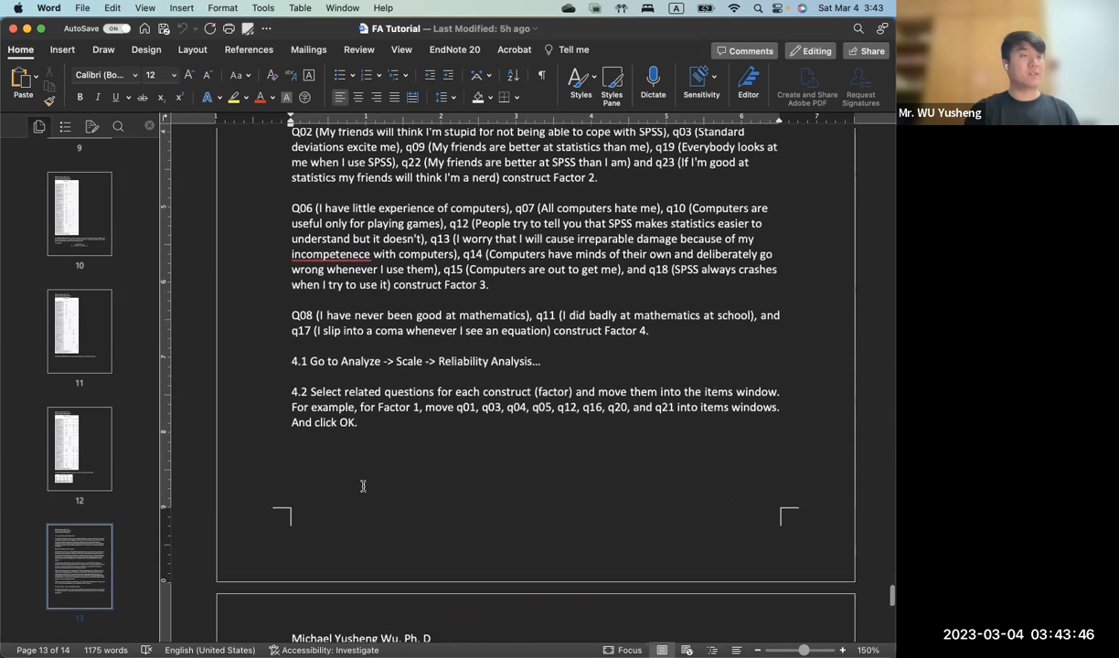
scroll(363, 487, "down", 5)
scroll(362, 486, "up", 8)
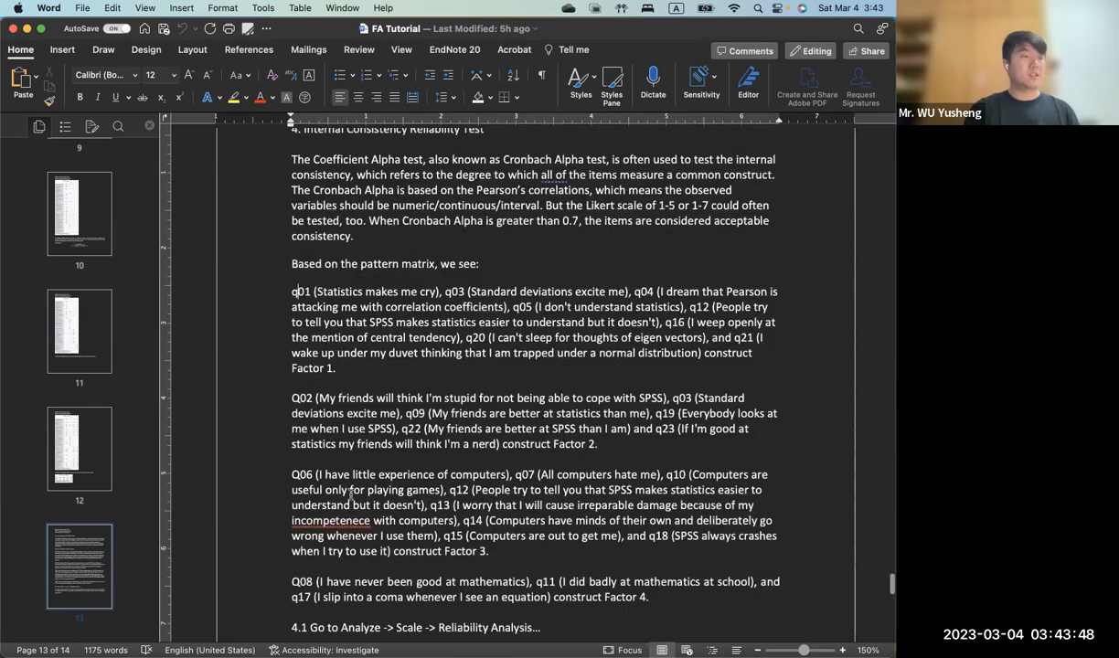
scroll(350, 493, "down", 3)
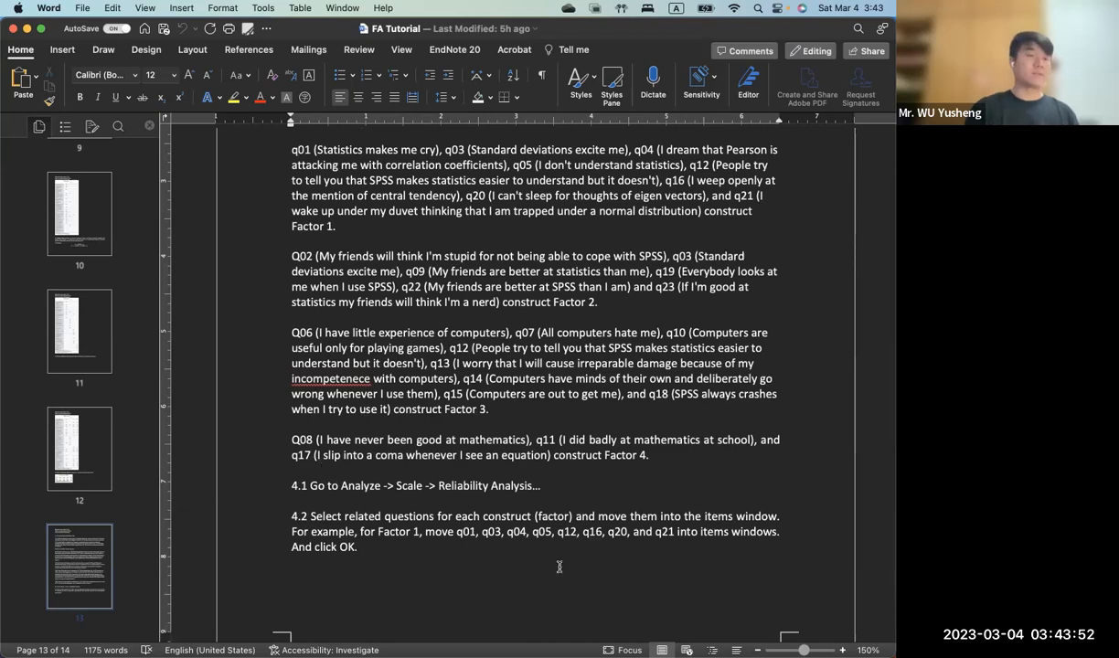
Return to the SPSS output, reopen the Reliability Analysis and remove all Factor 1 questions from its items
key("ctrl+Up")
left_click(364, 514)
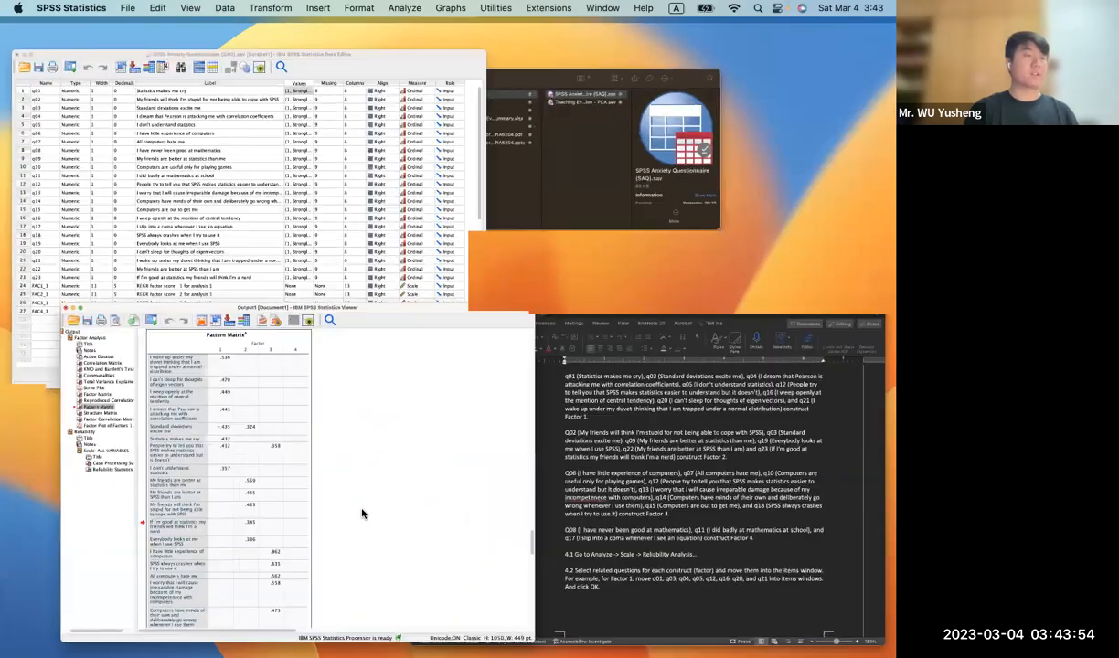
left_click(404, 9)
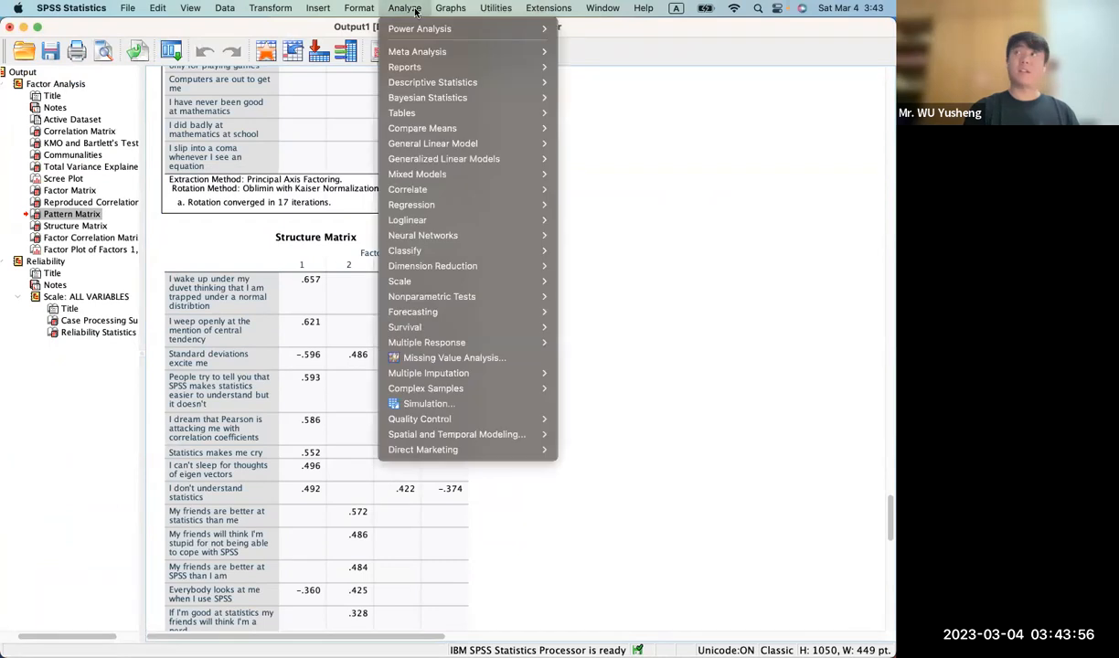
mouse_move(453, 285)
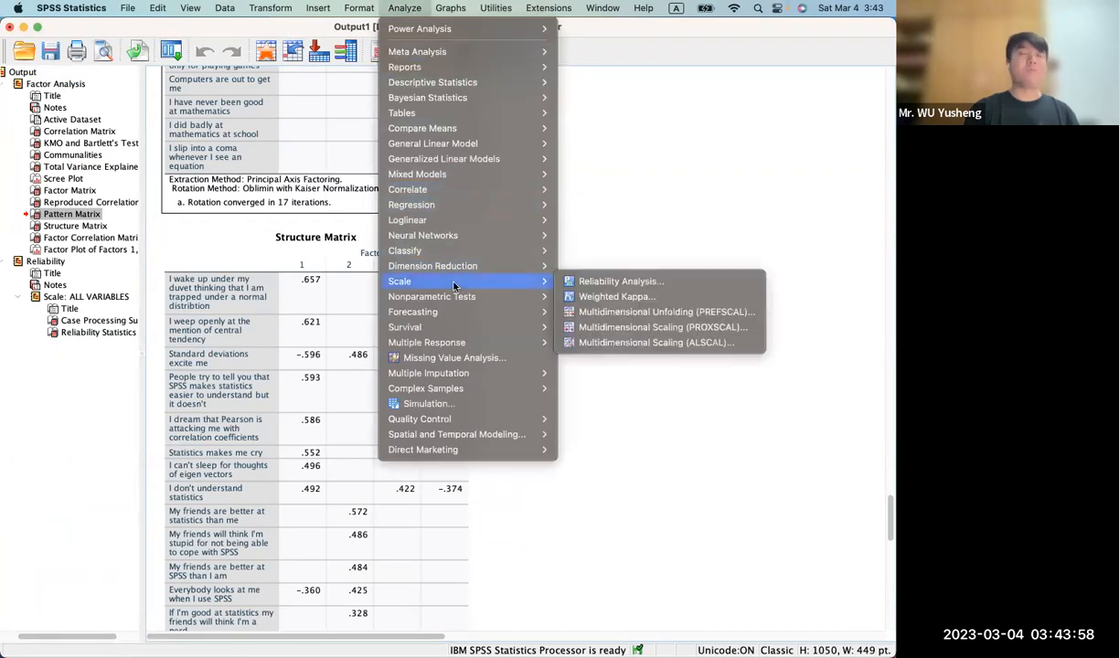
left_click(596, 282)
left_click(491, 242)
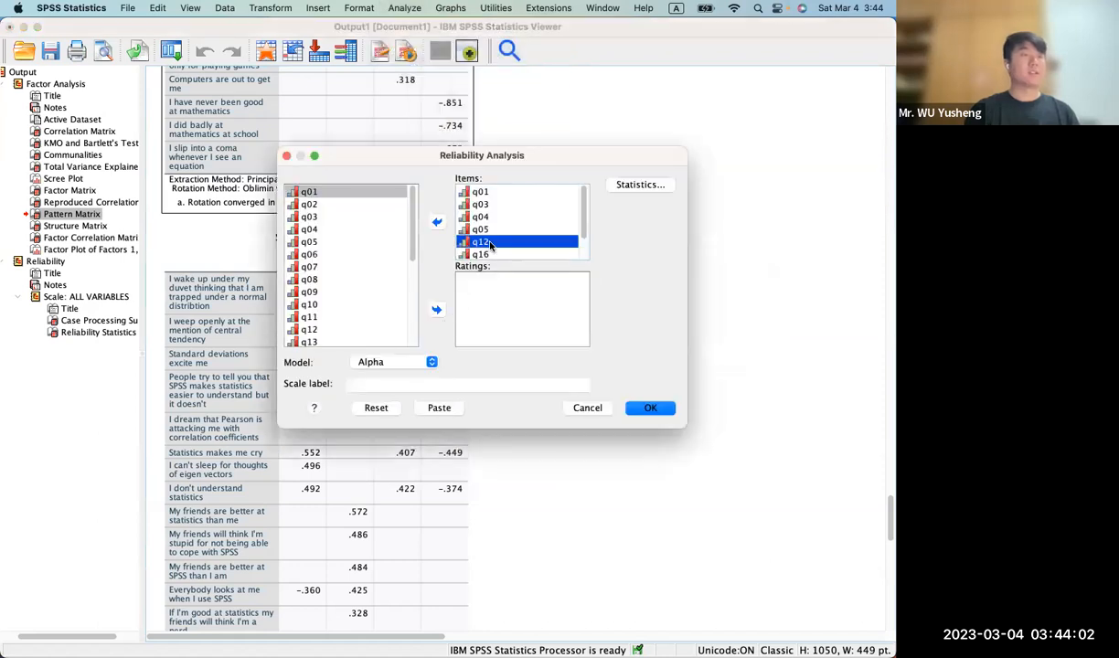
key("super+a")
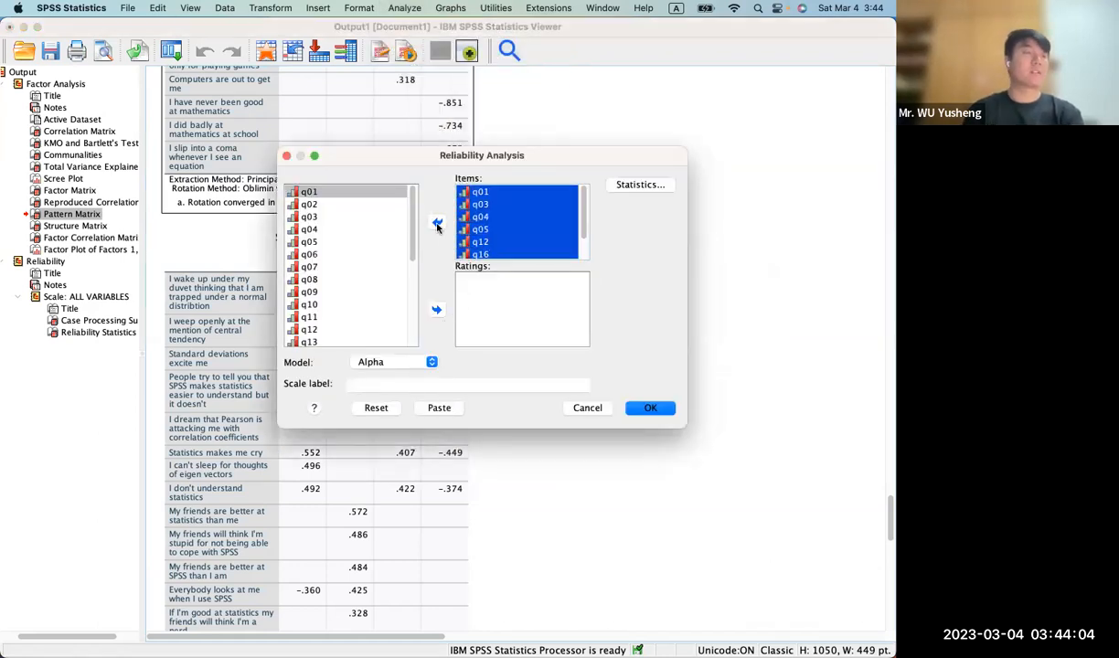
left_click(436, 223)
Look up the Factor 4 questions in the FA Tutorial document and add q08, q11 and q17 to the reliability items
scroll(366, 265, "down", 5)
key("ctrl+Up")
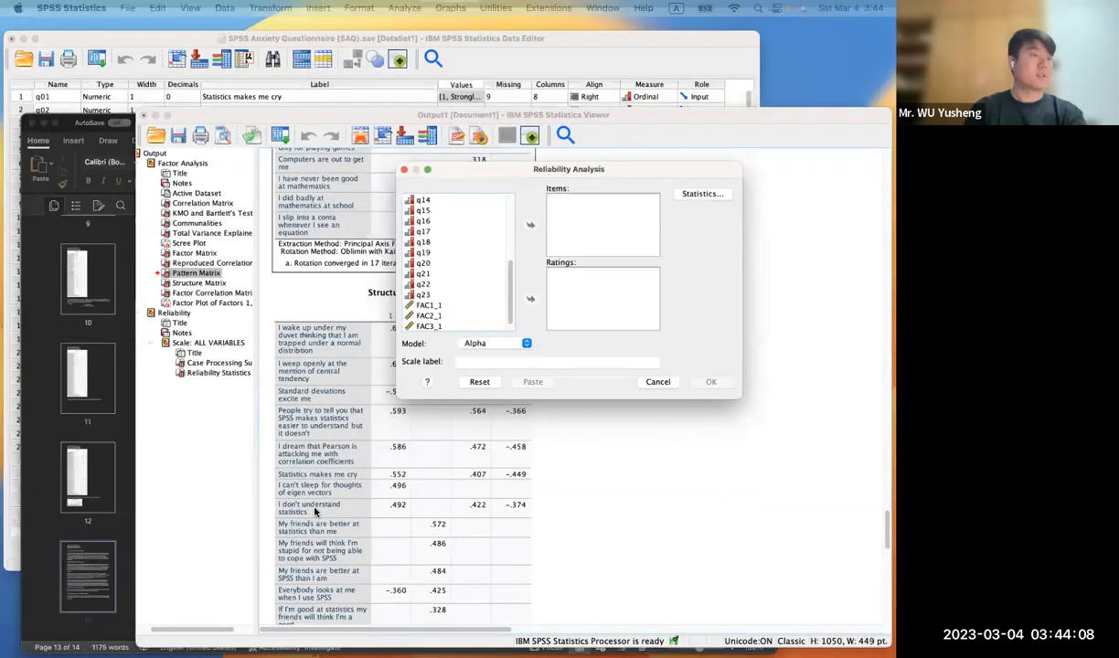
left_click(313, 440)
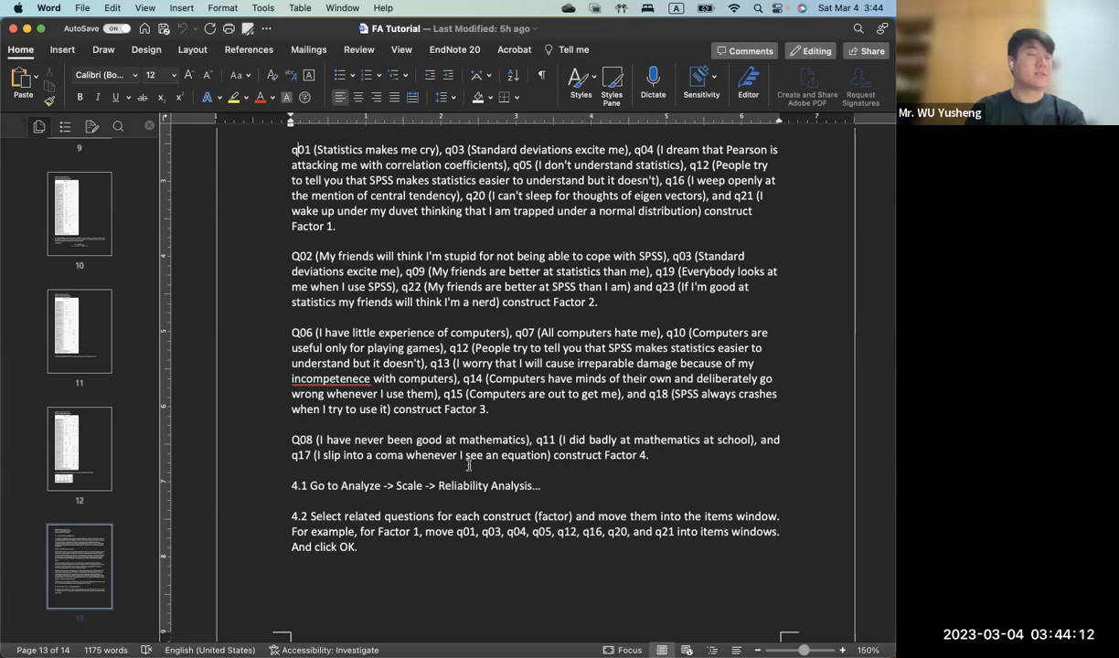
key("ctrl+Up")
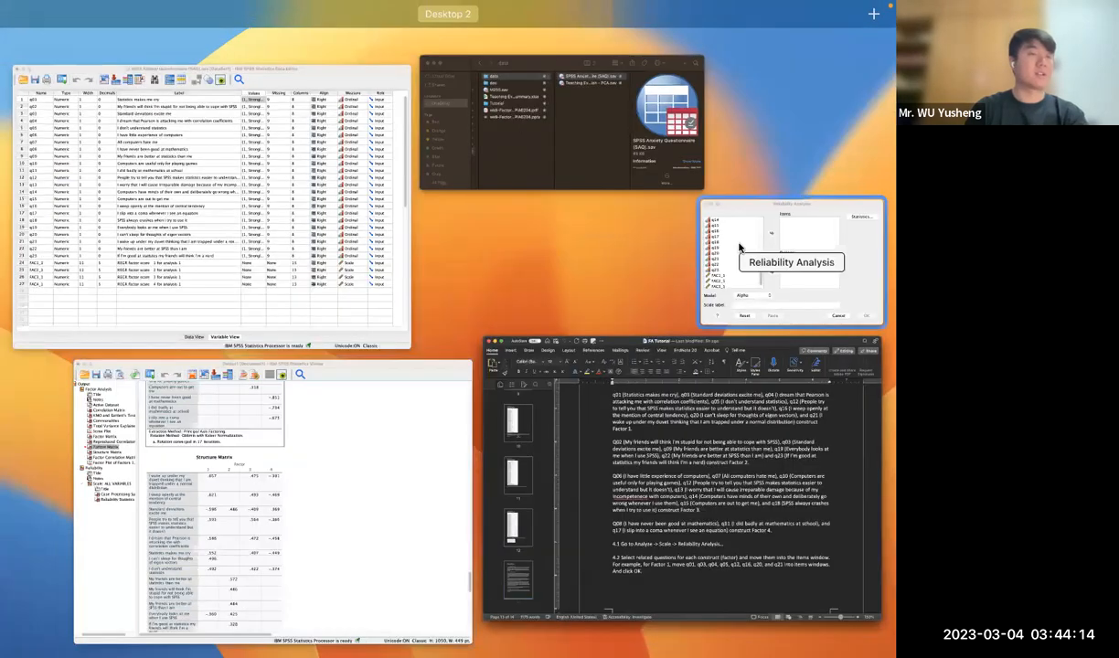
left_click(727, 256)
scroll(344, 224, "up", 5)
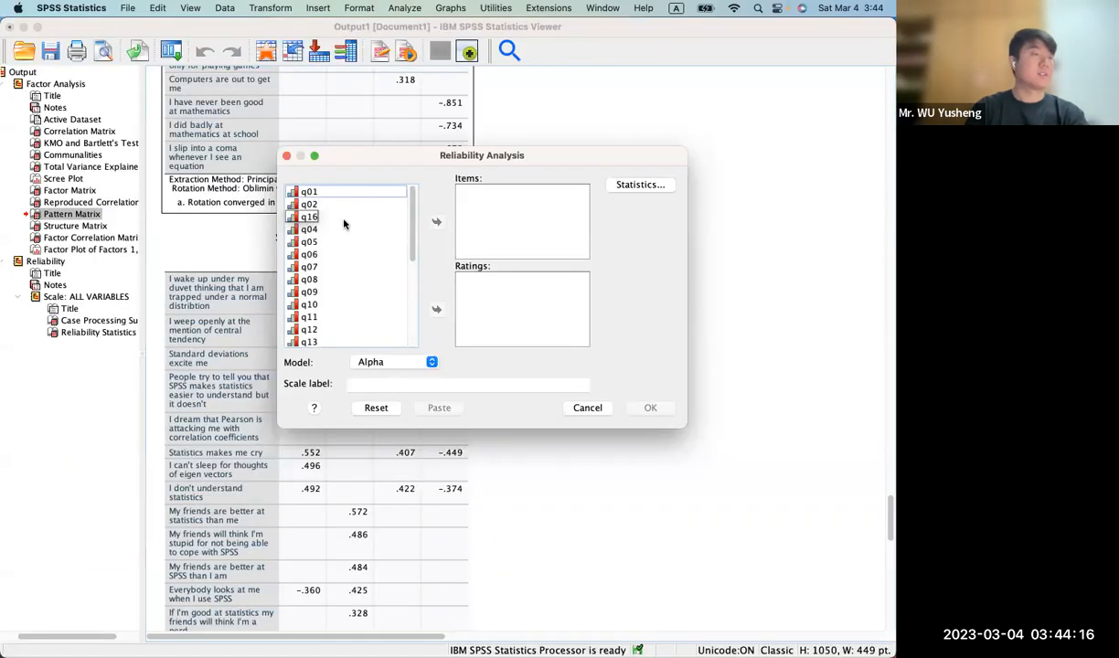
left_click(323, 280)
left_click(436, 221)
left_click(324, 317)
left_click(436, 221)
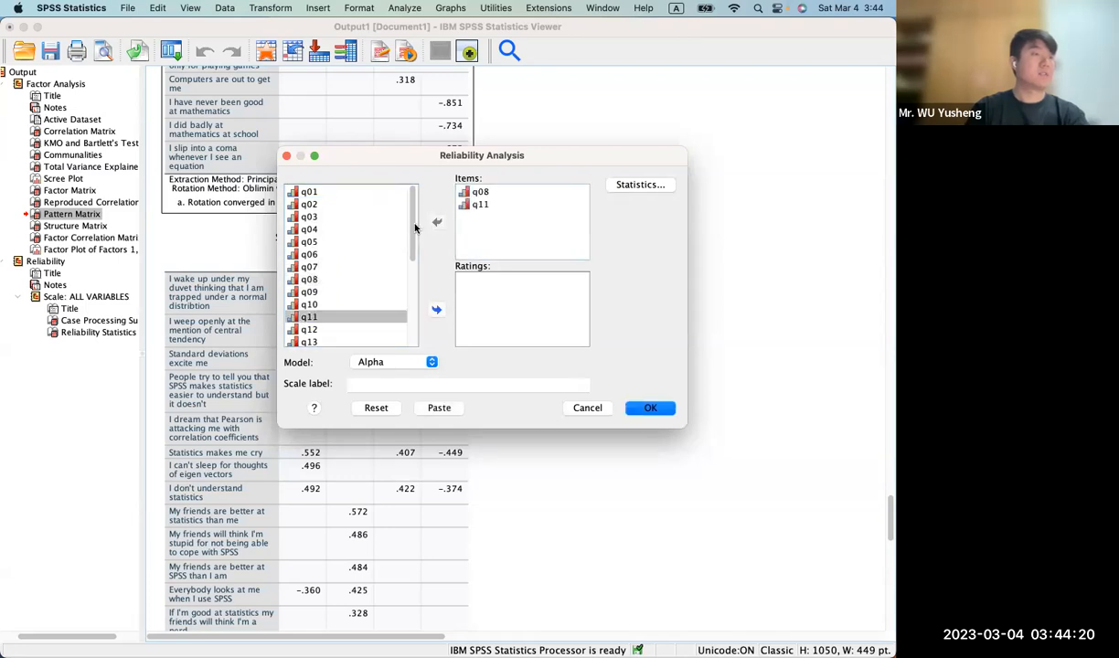
scroll(350, 260, "down", 5)
scroll(350, 259, "up", 1)
left_click(340, 241)
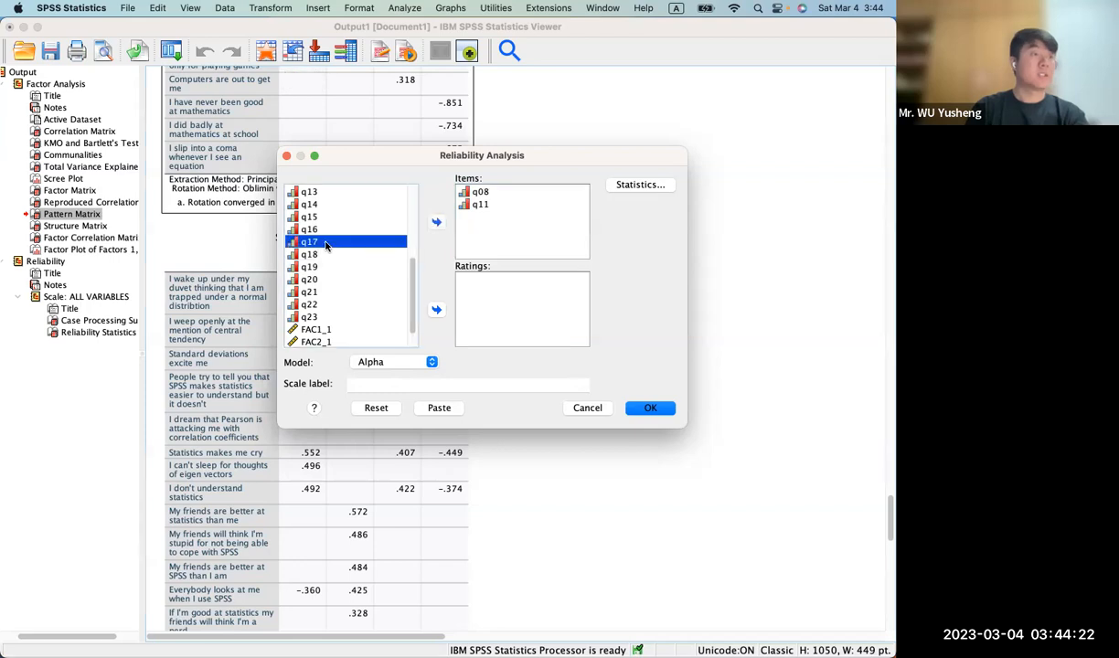
left_click(436, 222)
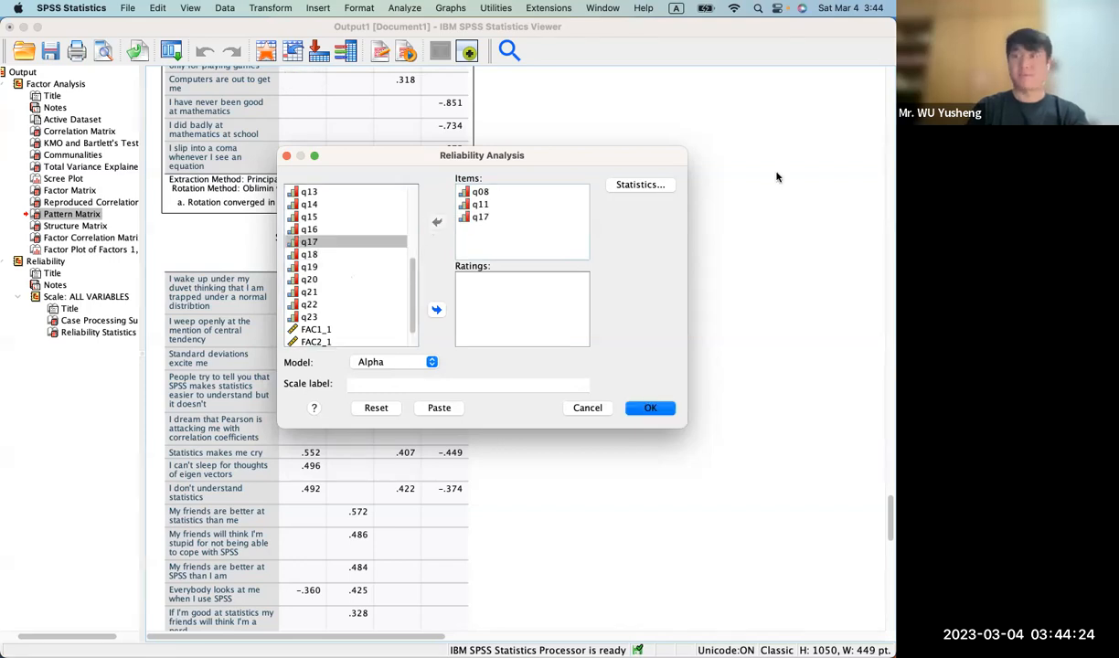
Run the reliability analysis for Factor 4 with the Alpha model and check Cronbach's Alpha in the new Reliability Statistics table
left_click(657, 408)
scroll(658, 409, "down", 1)
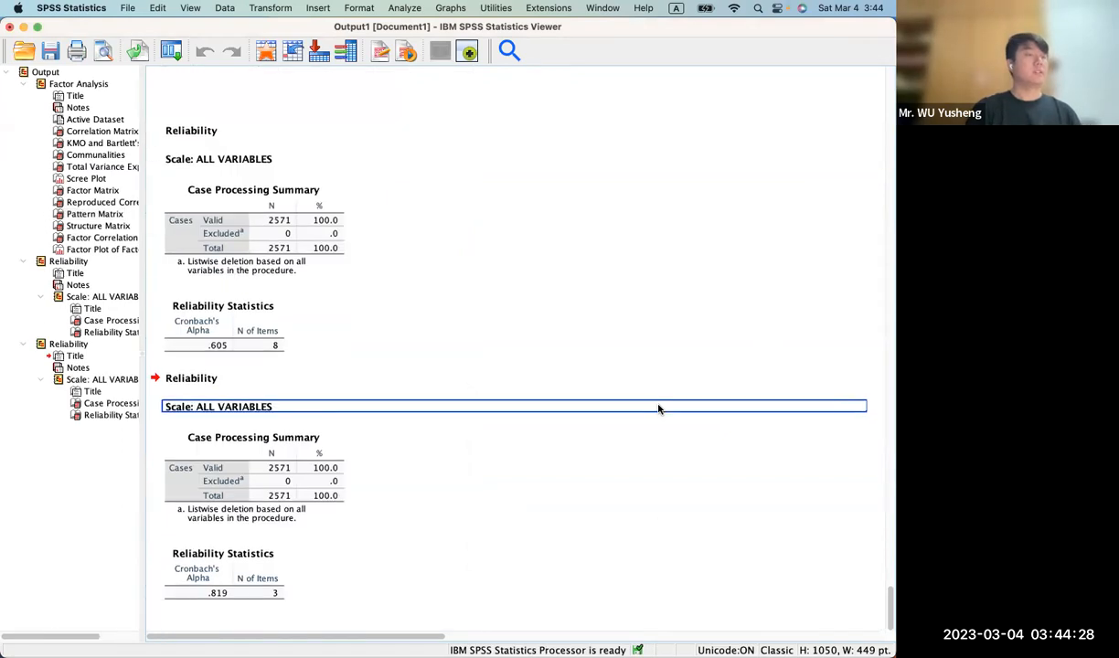
left_click(220, 599)
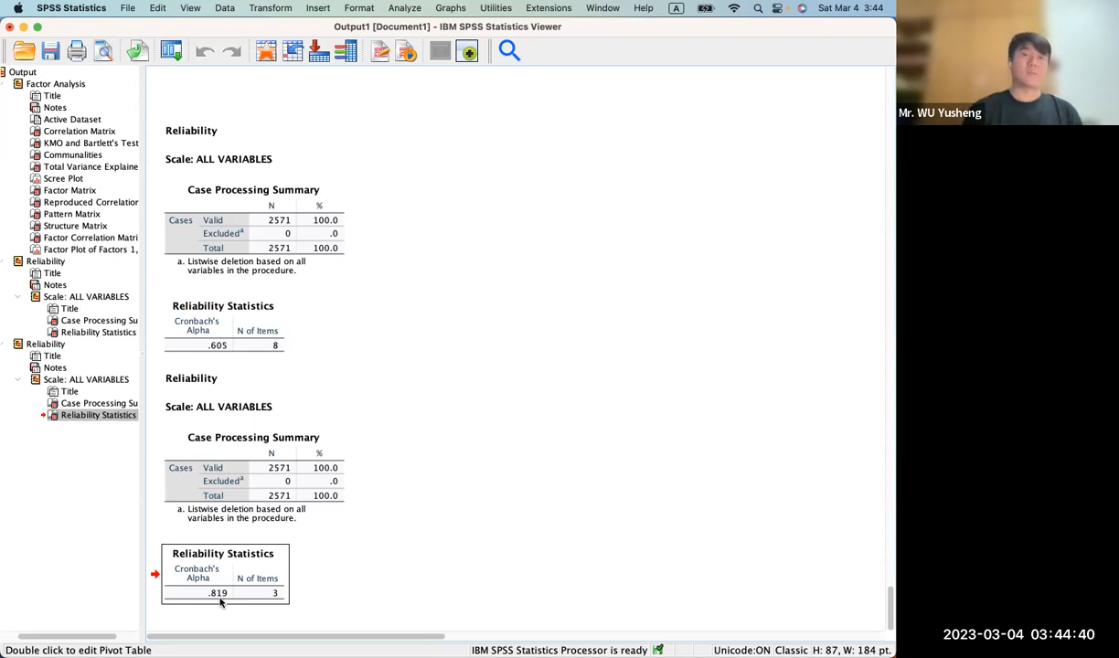
Go back to the Pattern Matrix in the SPSS output and examine the wording and loadings of the Factor 4 items
scroll(219, 601, "up", 15)
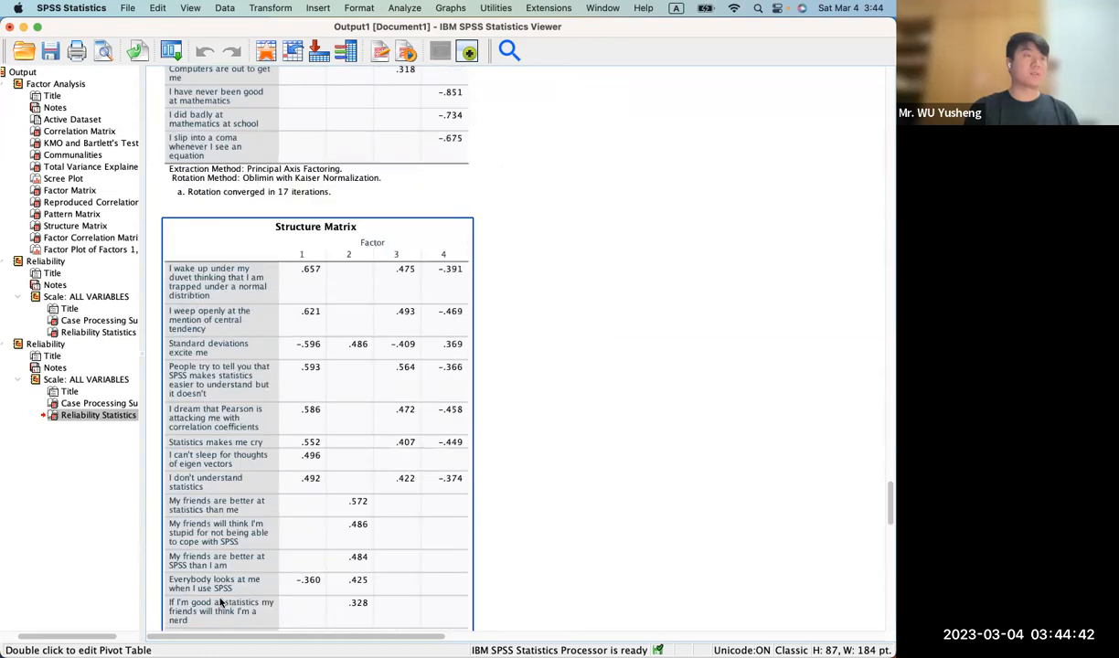
scroll(219, 601, "down", 3)
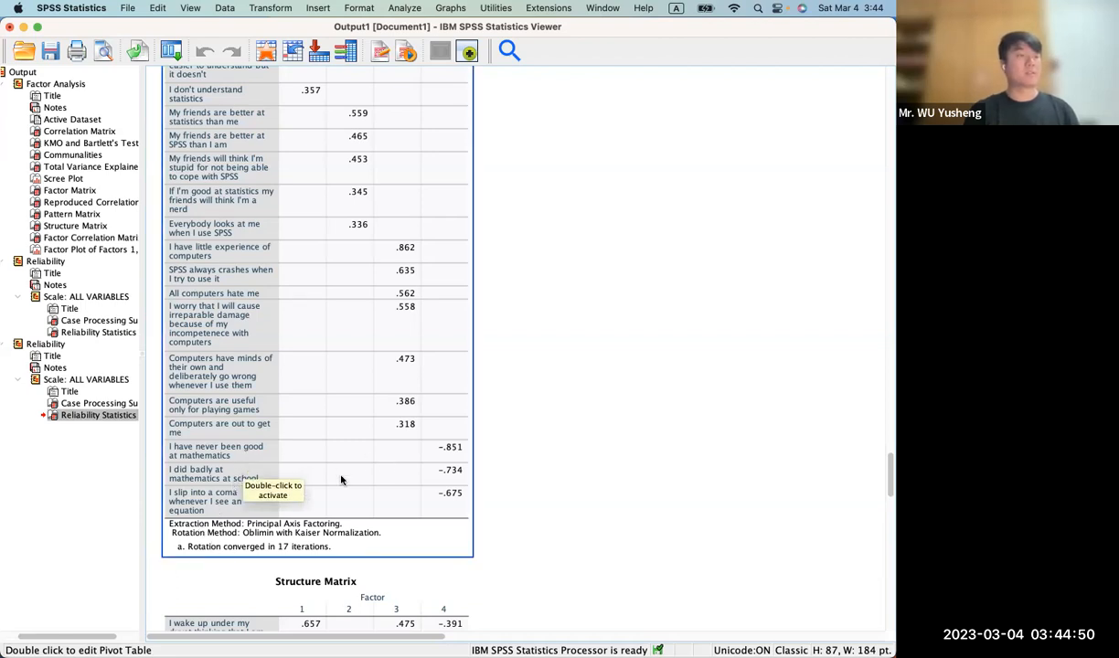
scroll(240, 510, "up", 7)
scroll(240, 512, "down", 9)
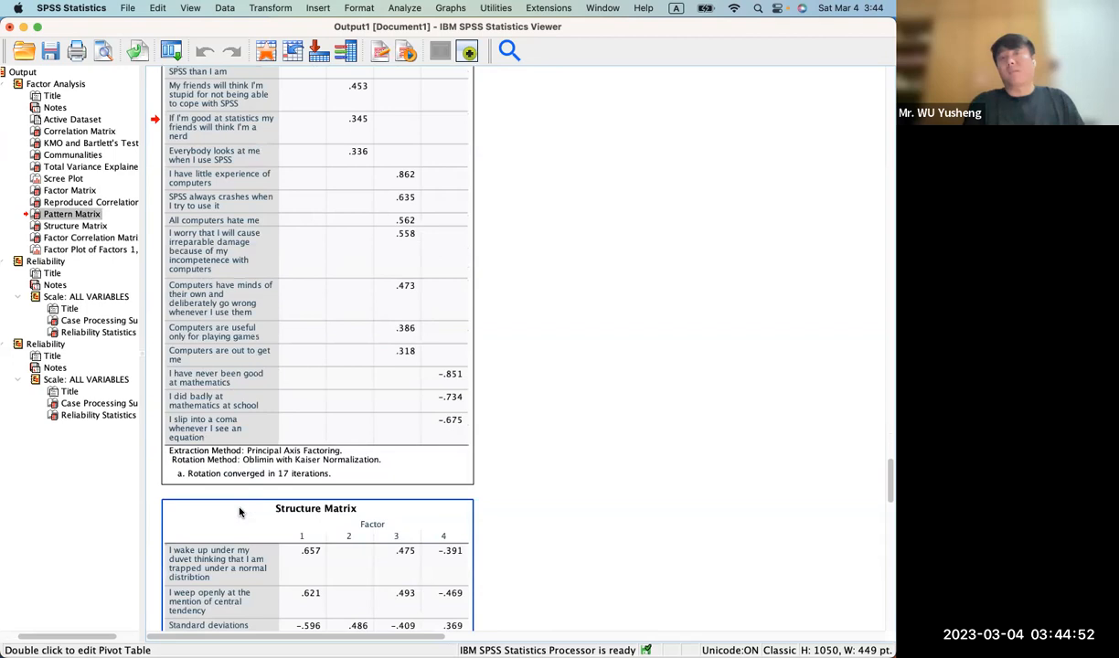
scroll(240, 512, "down", 2)
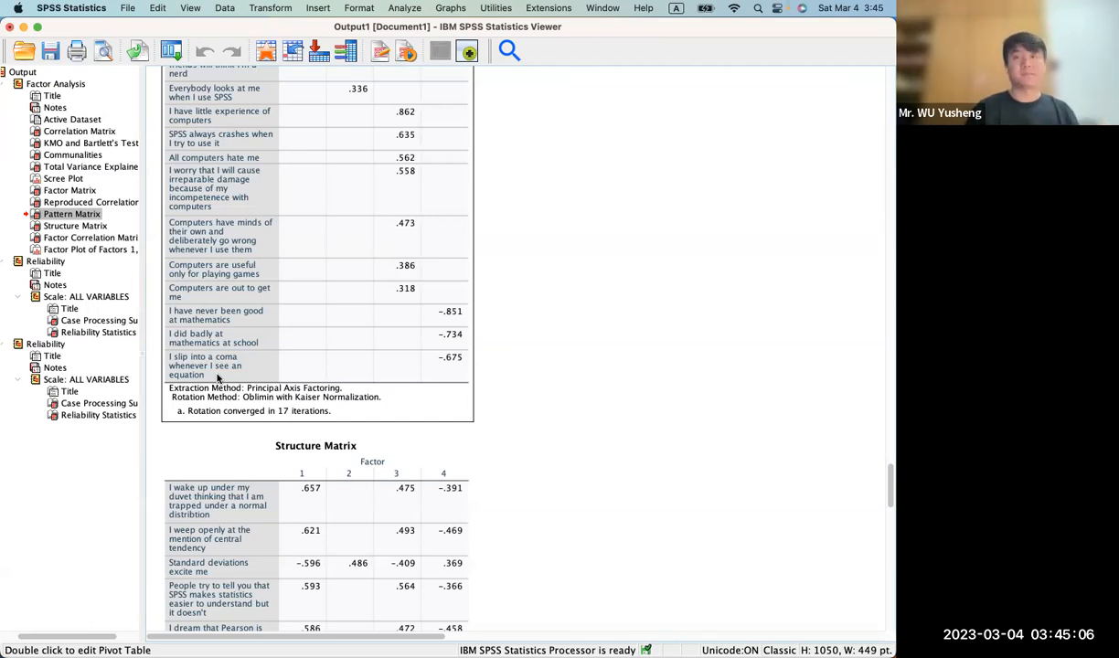
scroll(217, 377, "up", 10)
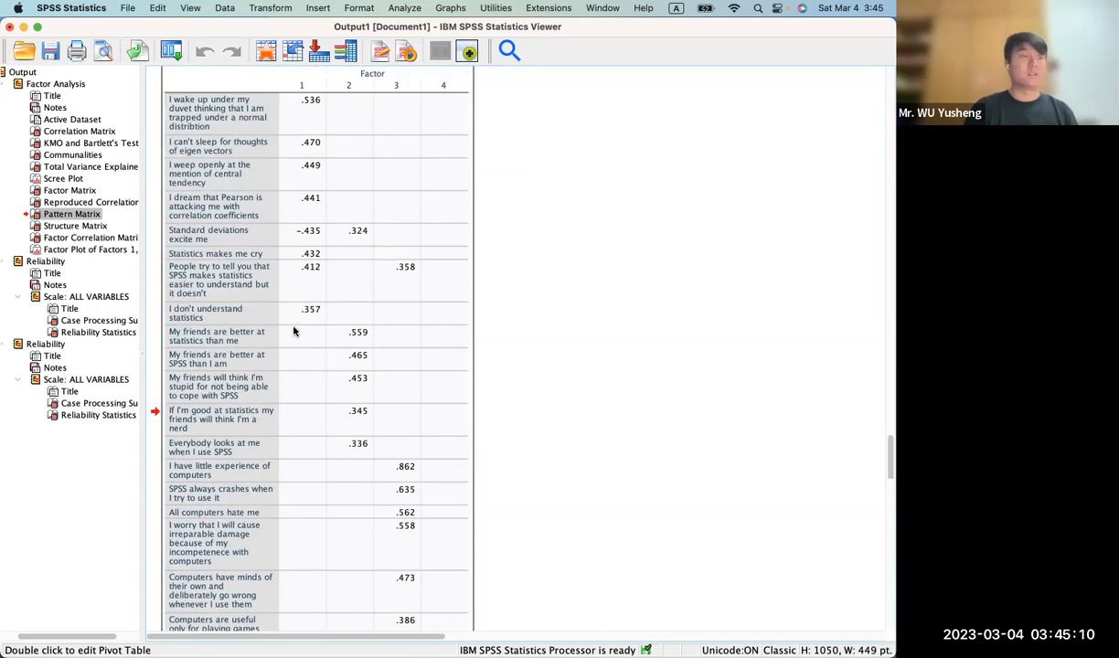
Switch to the FA Tutorial document in Word and review the internal consistency section with the Cronbach's Alpha results for Factors 1 to 4
key("ctrl+Up")
left_click(276, 489)
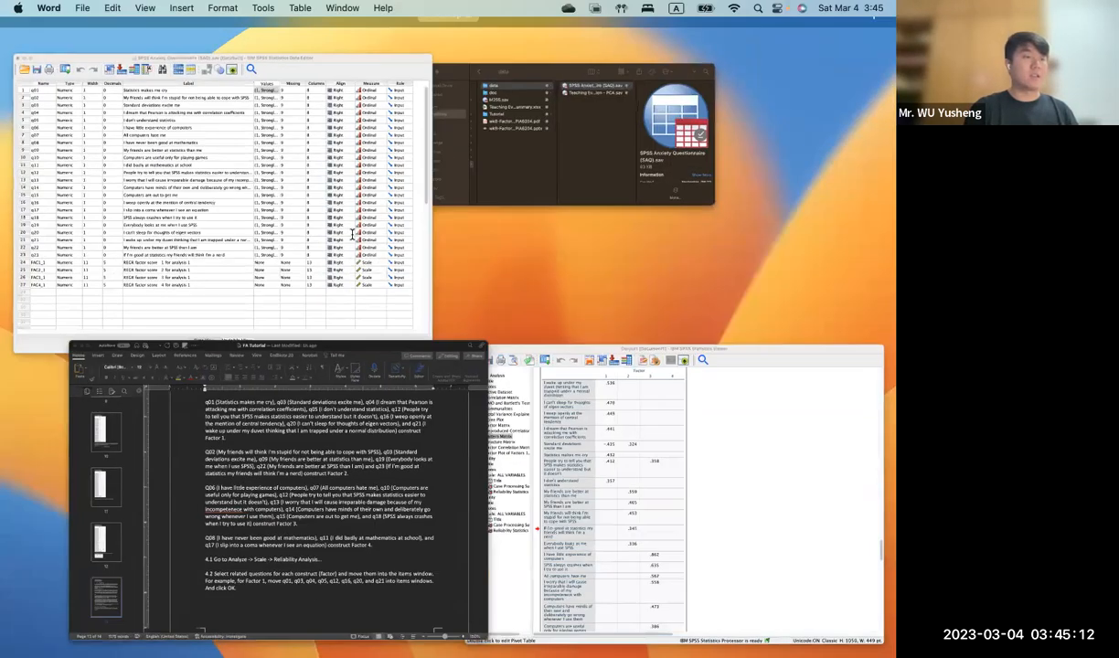
scroll(351, 234, "down", 15)
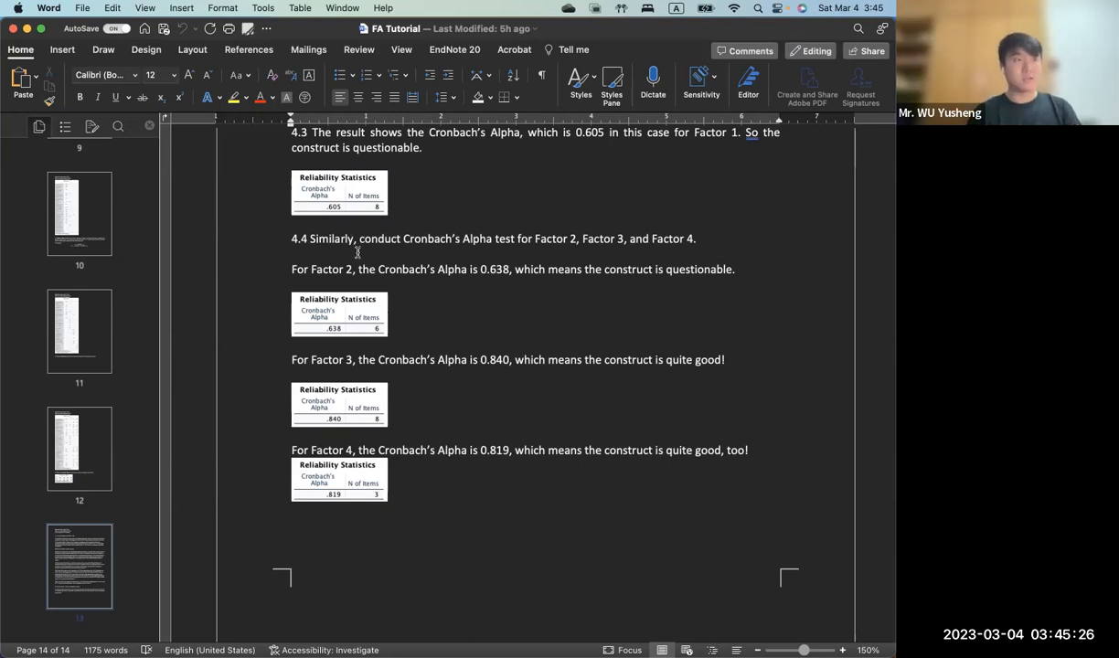
scroll(393, 229, "up", 10)
scroll(408, 226, "up", 15)
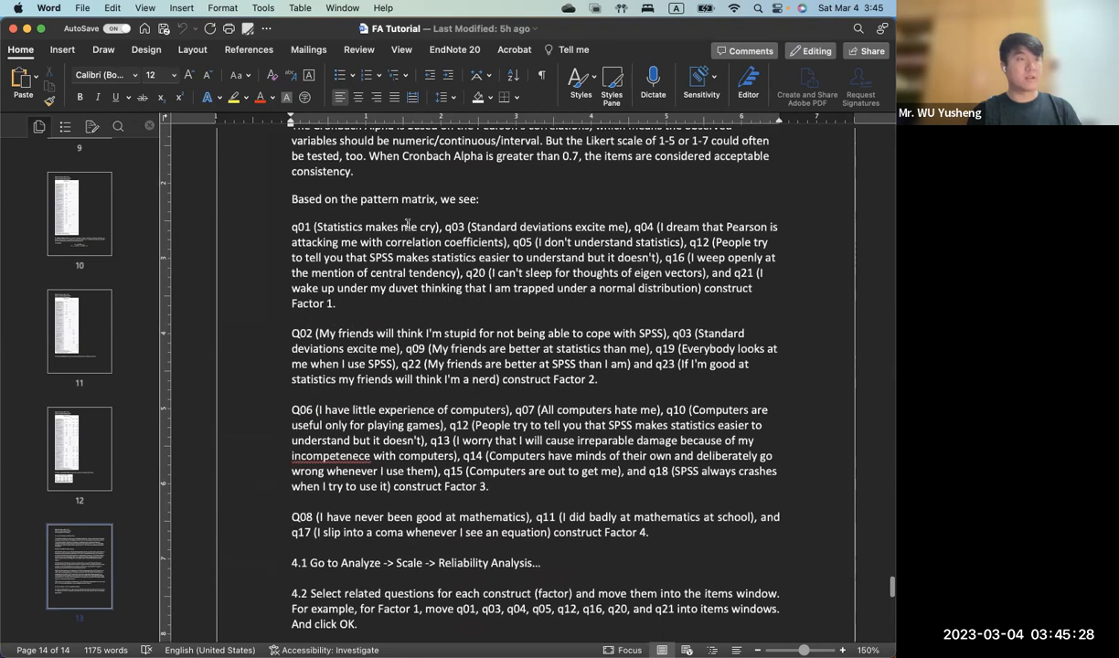
scroll(408, 226, "up", 10)
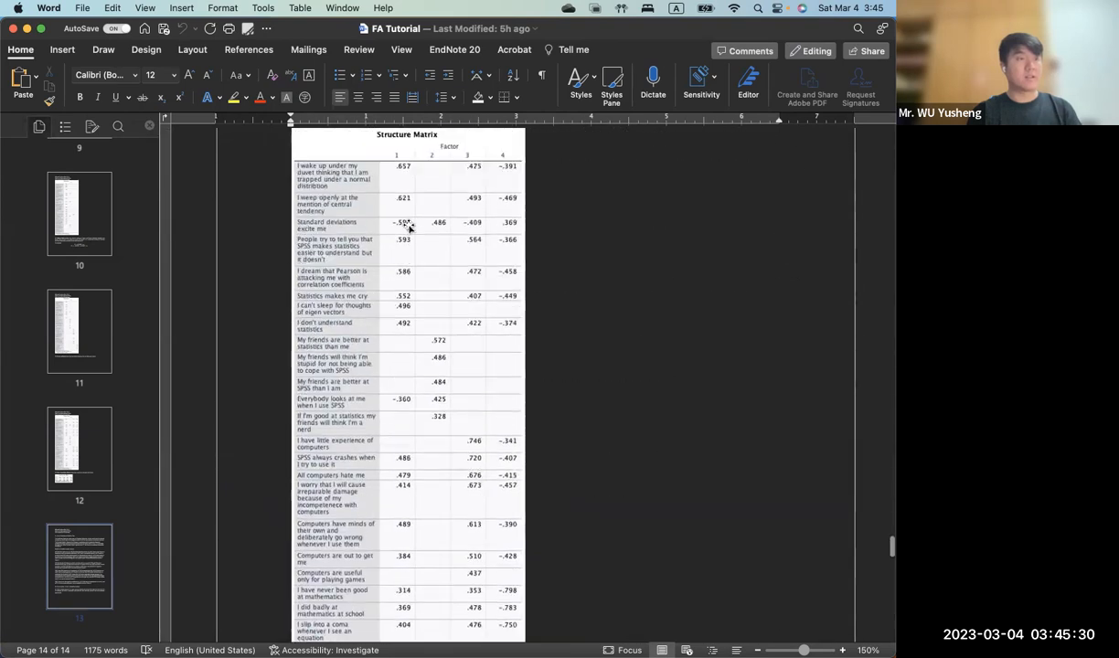
scroll(409, 227, "down", 10)
scroll(408, 226, "down", 8)
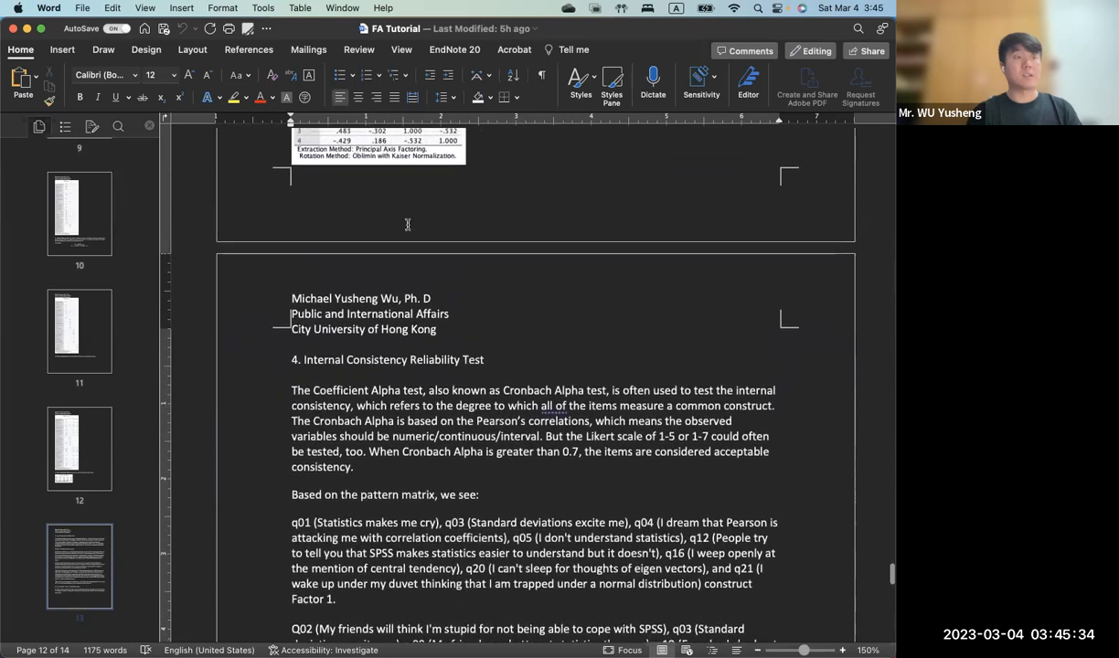
Review the Pattern Matrix, Structure Matrix and Factor Correlation Matrix sections of the FA Tutorial document
scroll(407, 225, "up", 15)
scroll(408, 227, "up", 10)
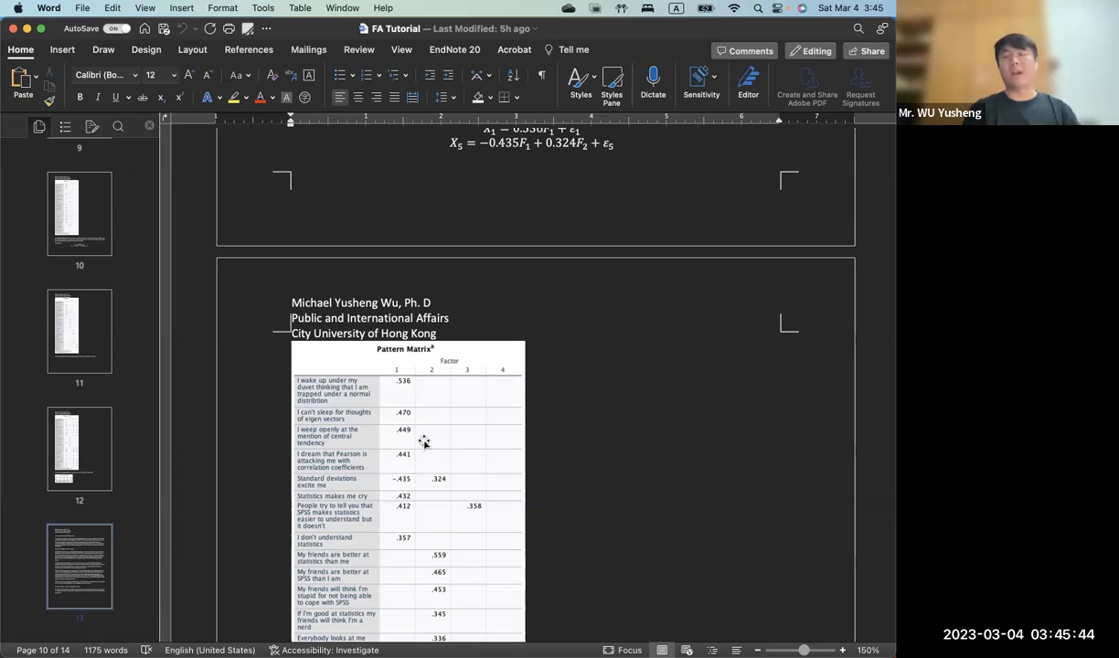
scroll(424, 442, "down", 4)
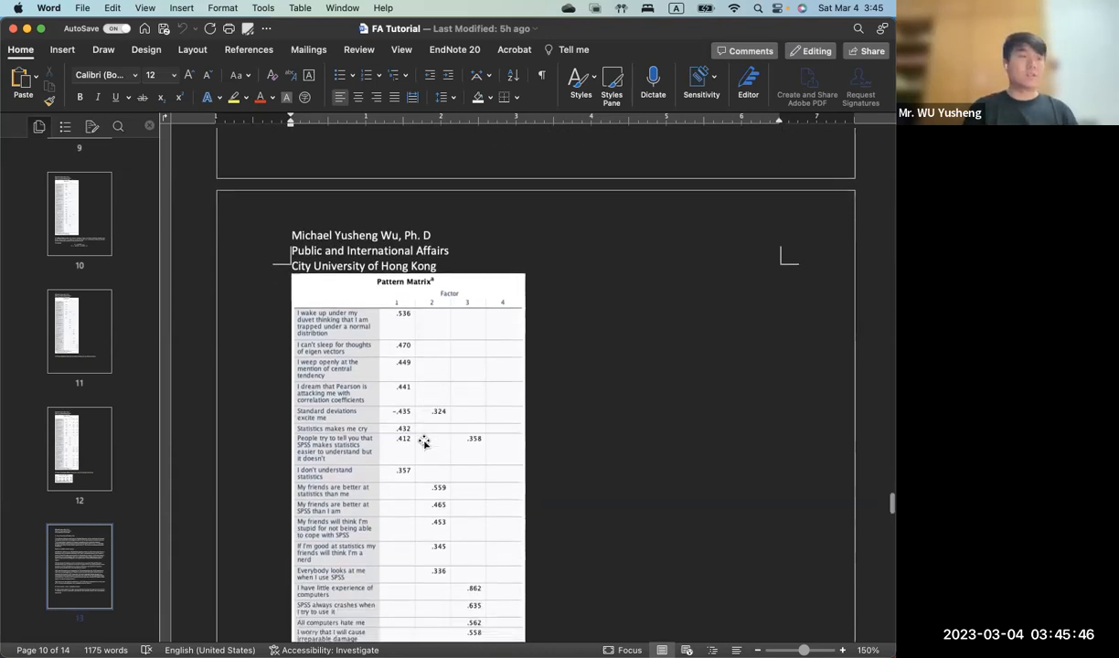
scroll(424, 442, "down", 1)
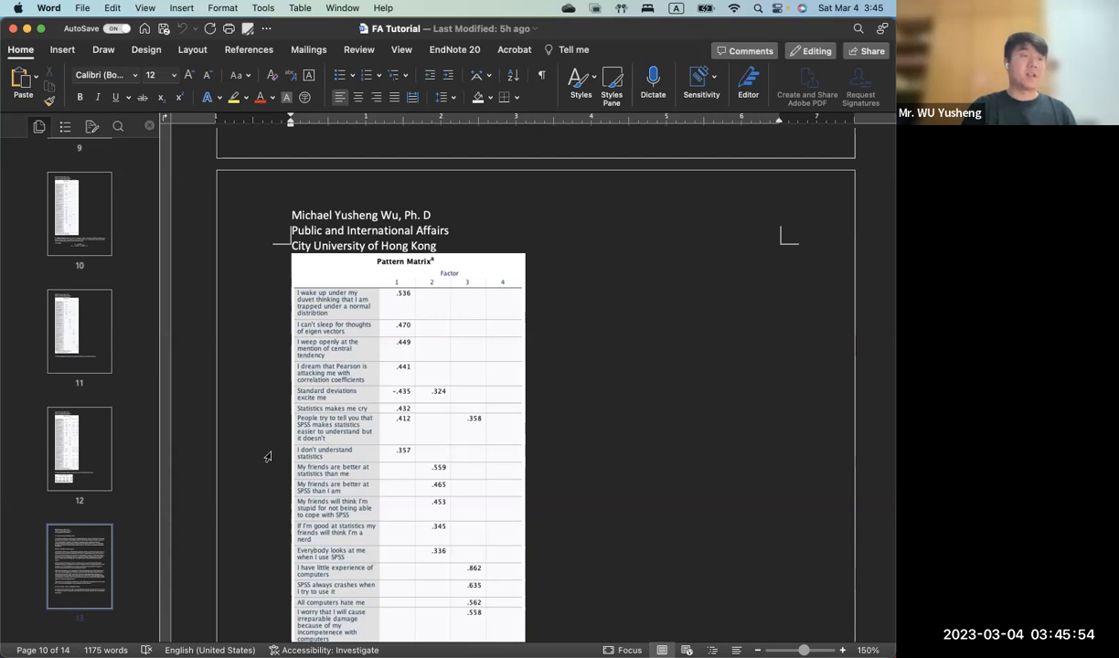
scroll(268, 456, "down", 5)
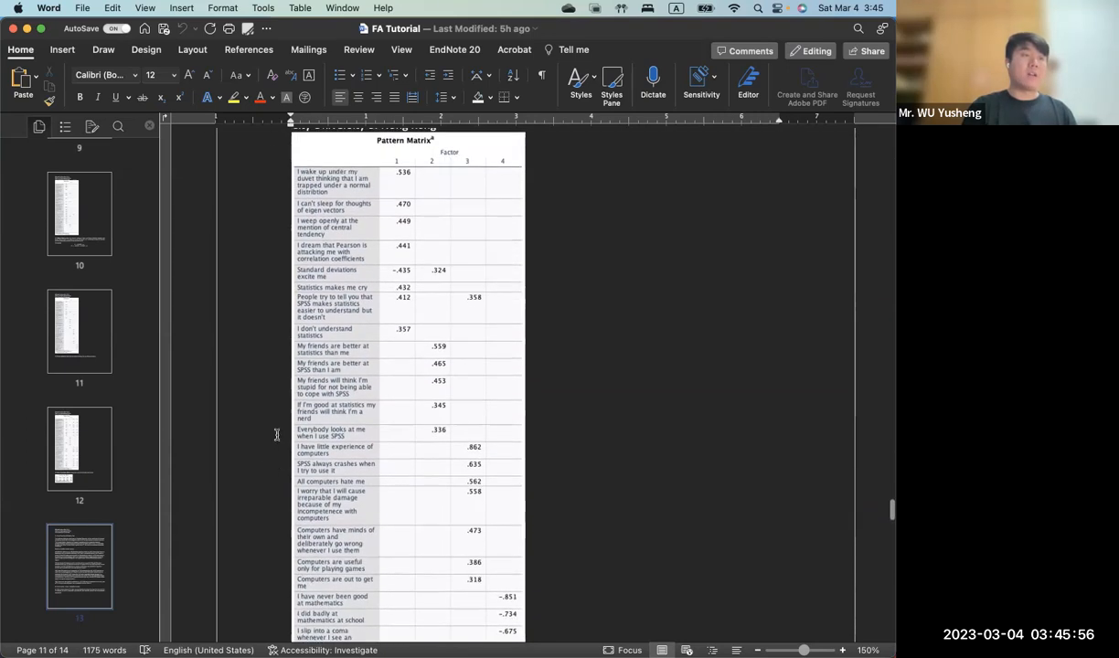
scroll(277, 435, "up", 1)
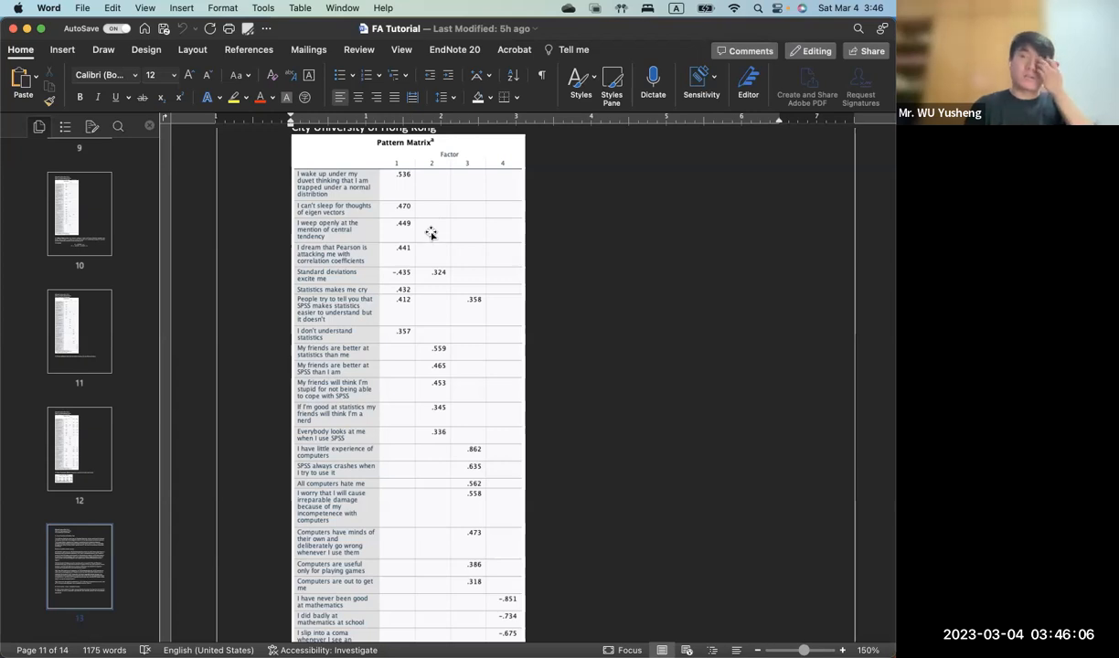
scroll(431, 233, "down", 20)
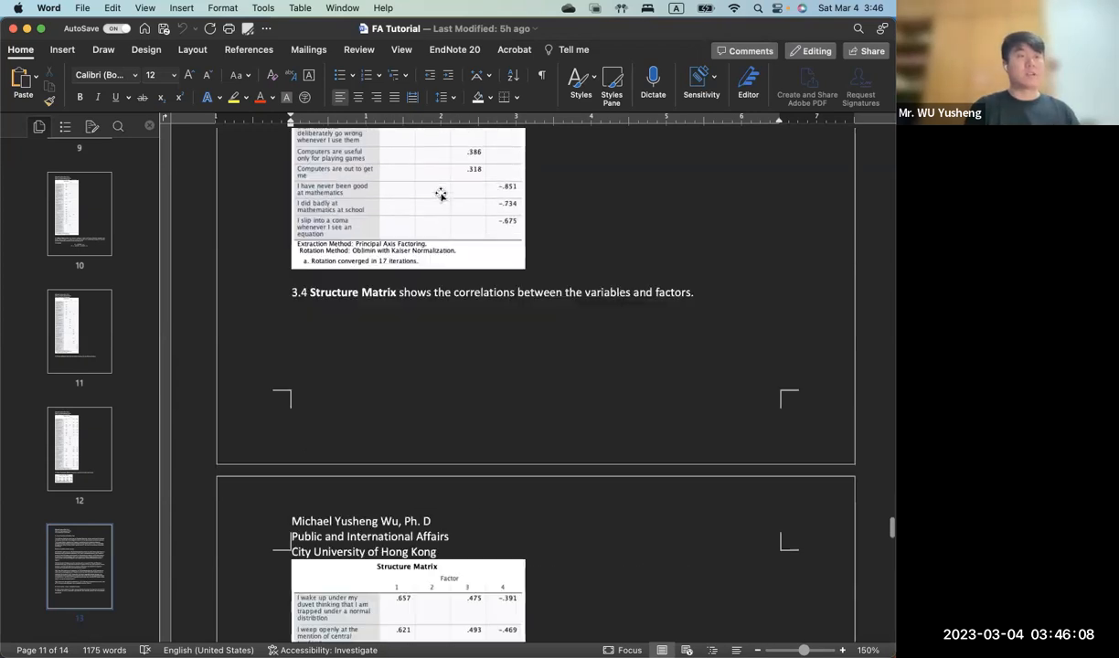
scroll(440, 195, "down", 4)
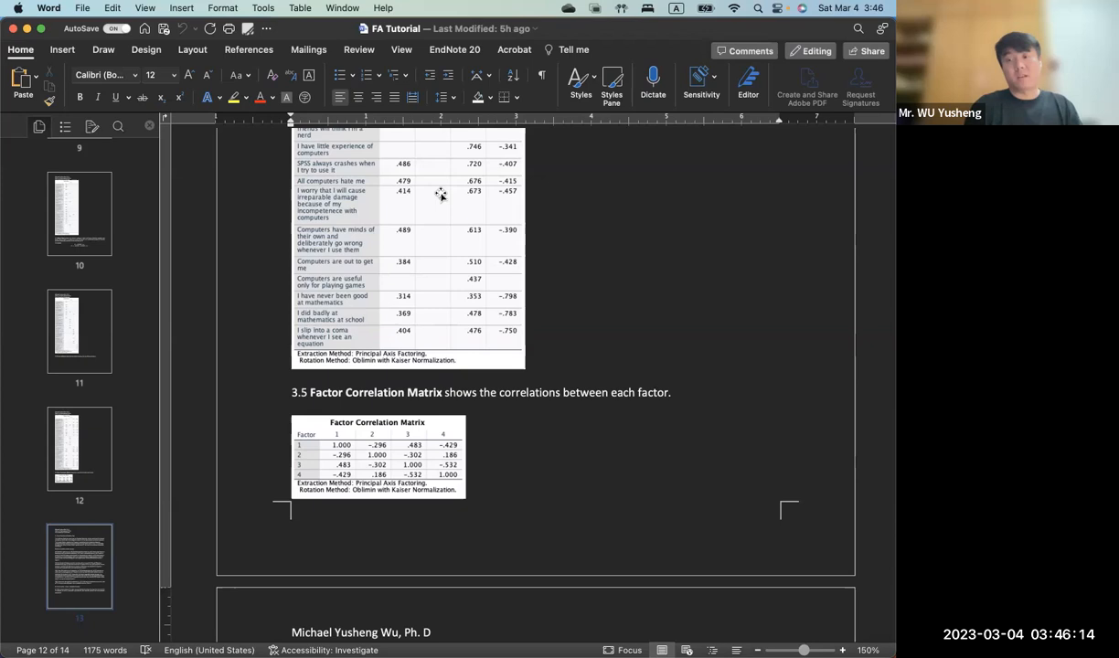
scroll(441, 194, "up", 6)
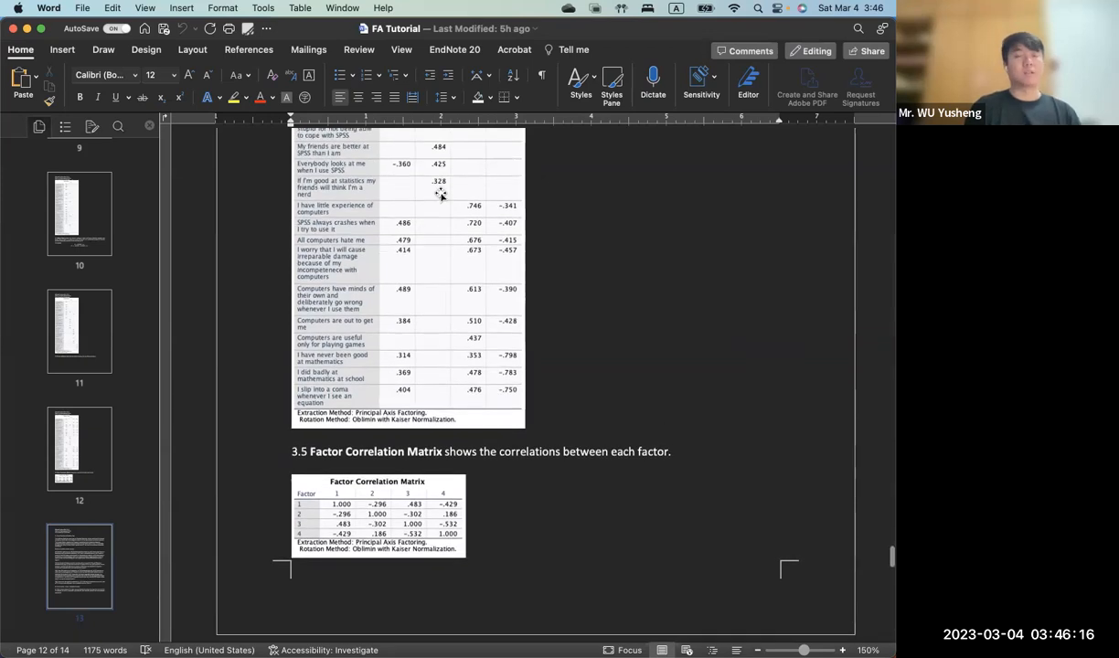
scroll(441, 195, "up", 14)
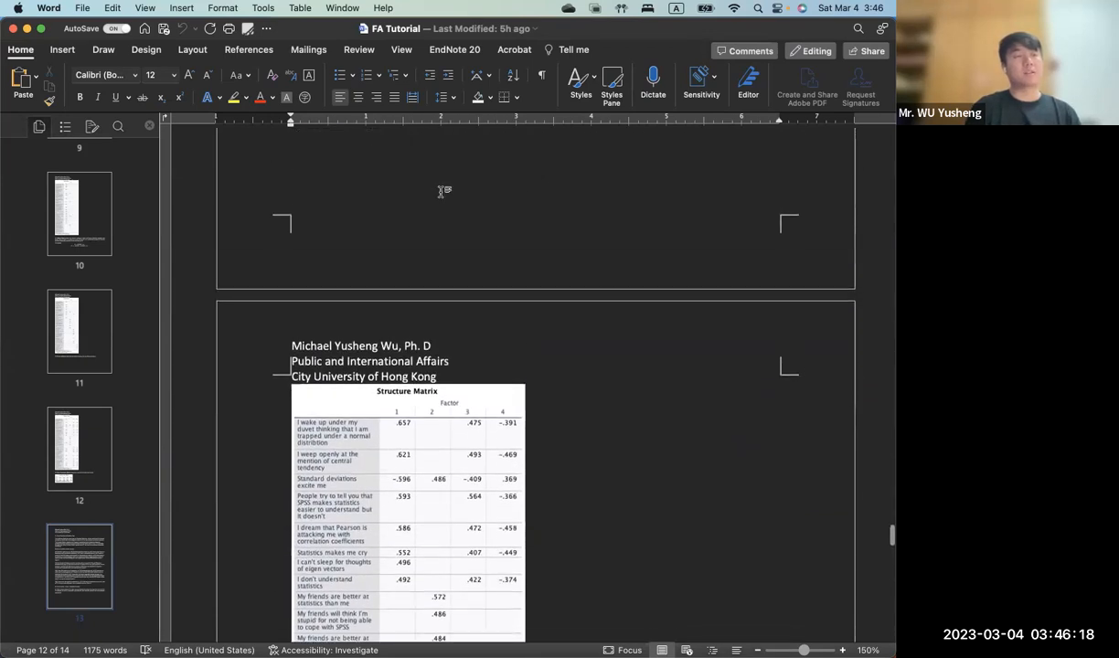
scroll(416, 282, "up", 12)
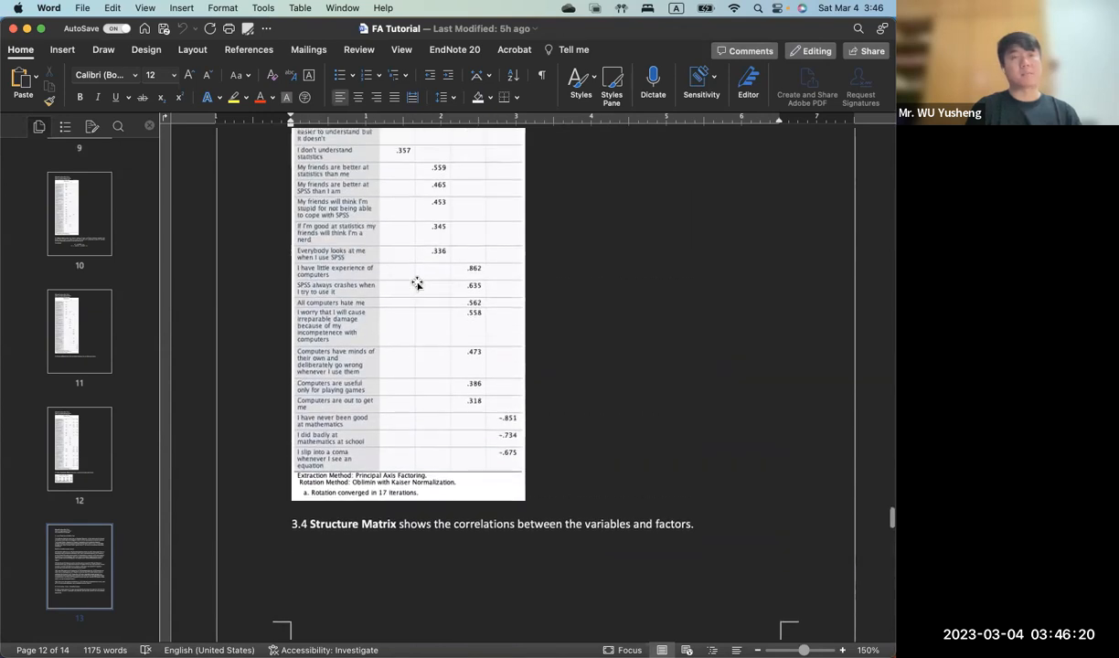